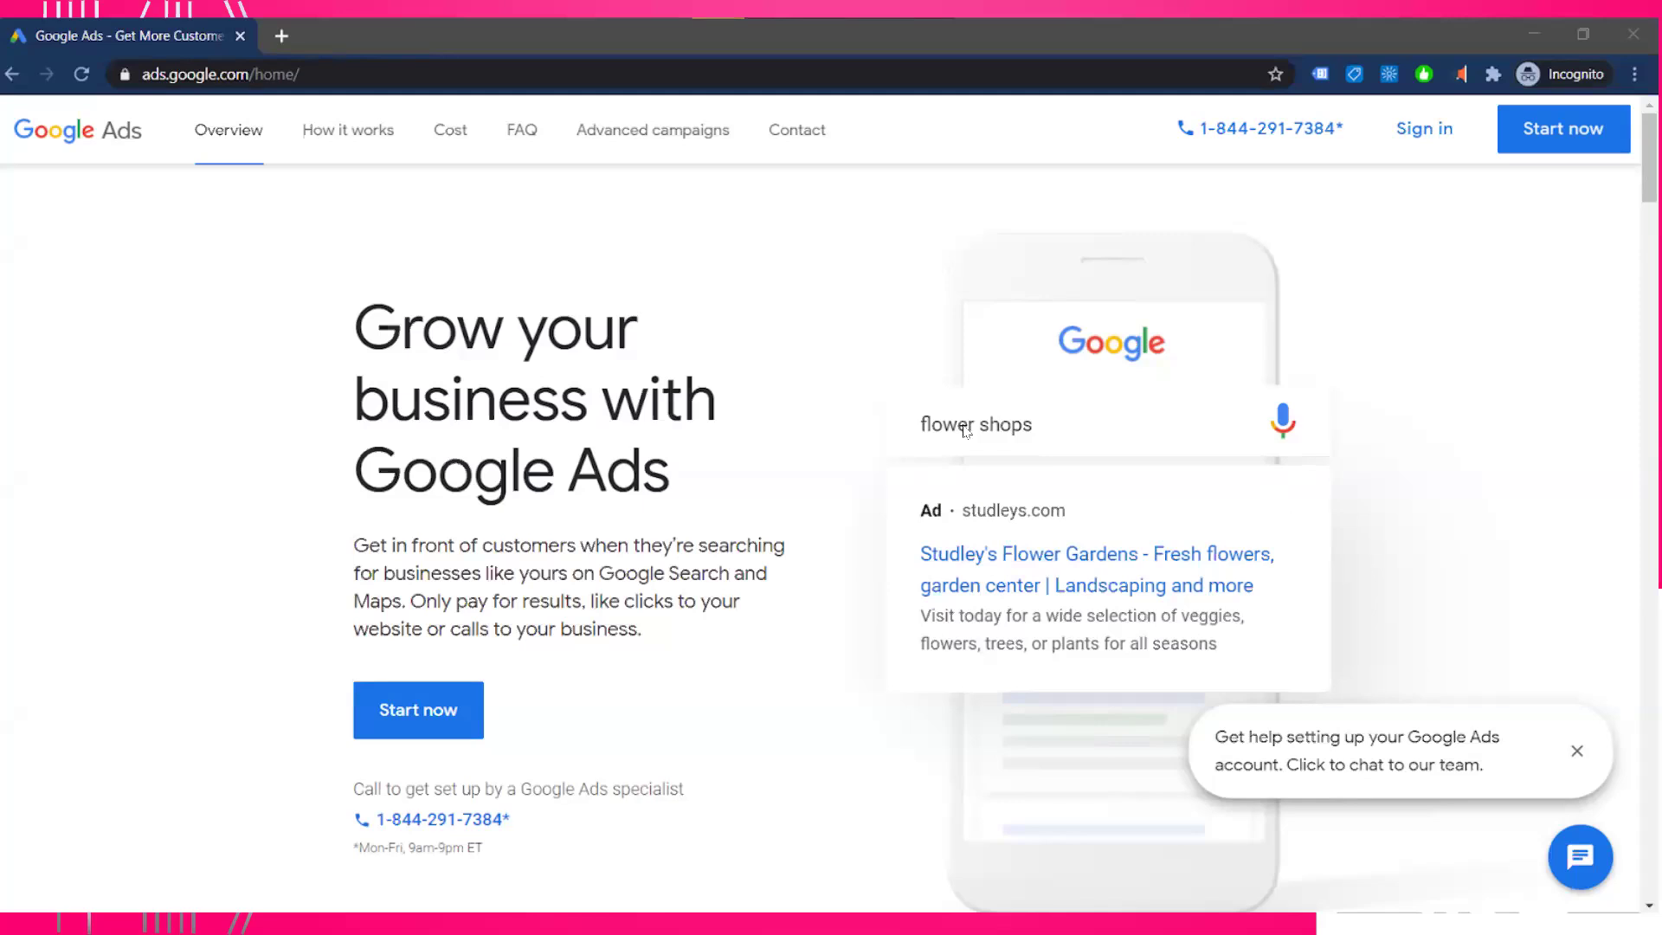
- Sign in to the Google Ads account to start a new campaign
{"action": "left_click", "coordinate": [1422, 129]}
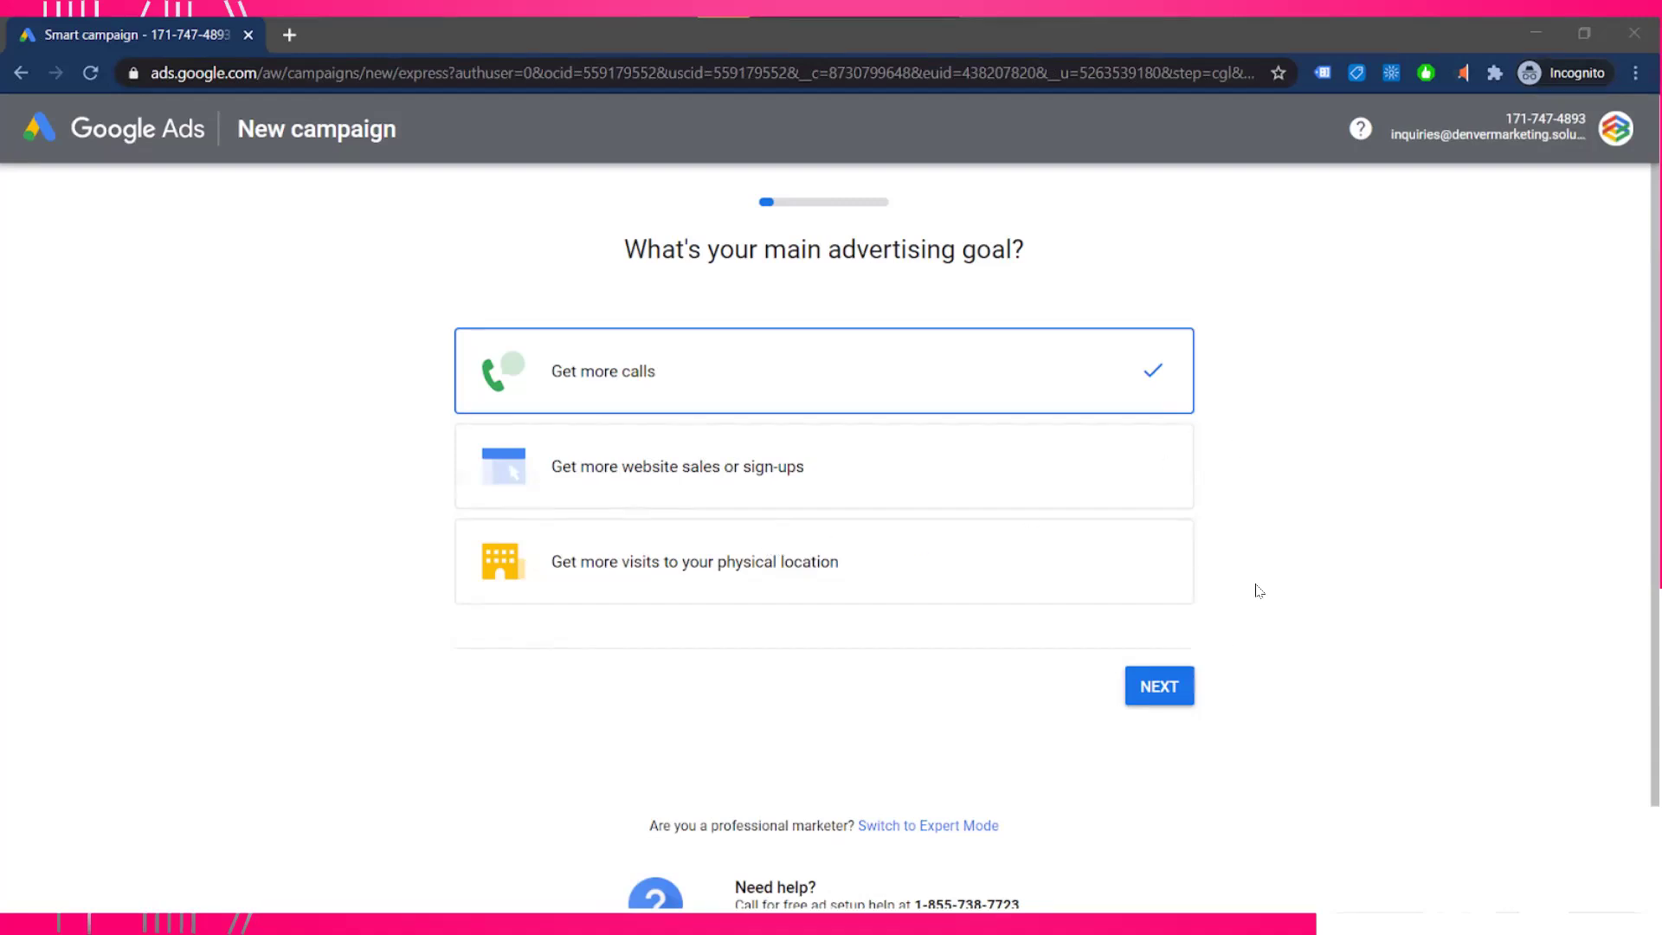
- Keep 'Get more calls' as the goal and accept 'My Example Business' as the business name
{"action": "left_click", "coordinate": [1154, 684]}
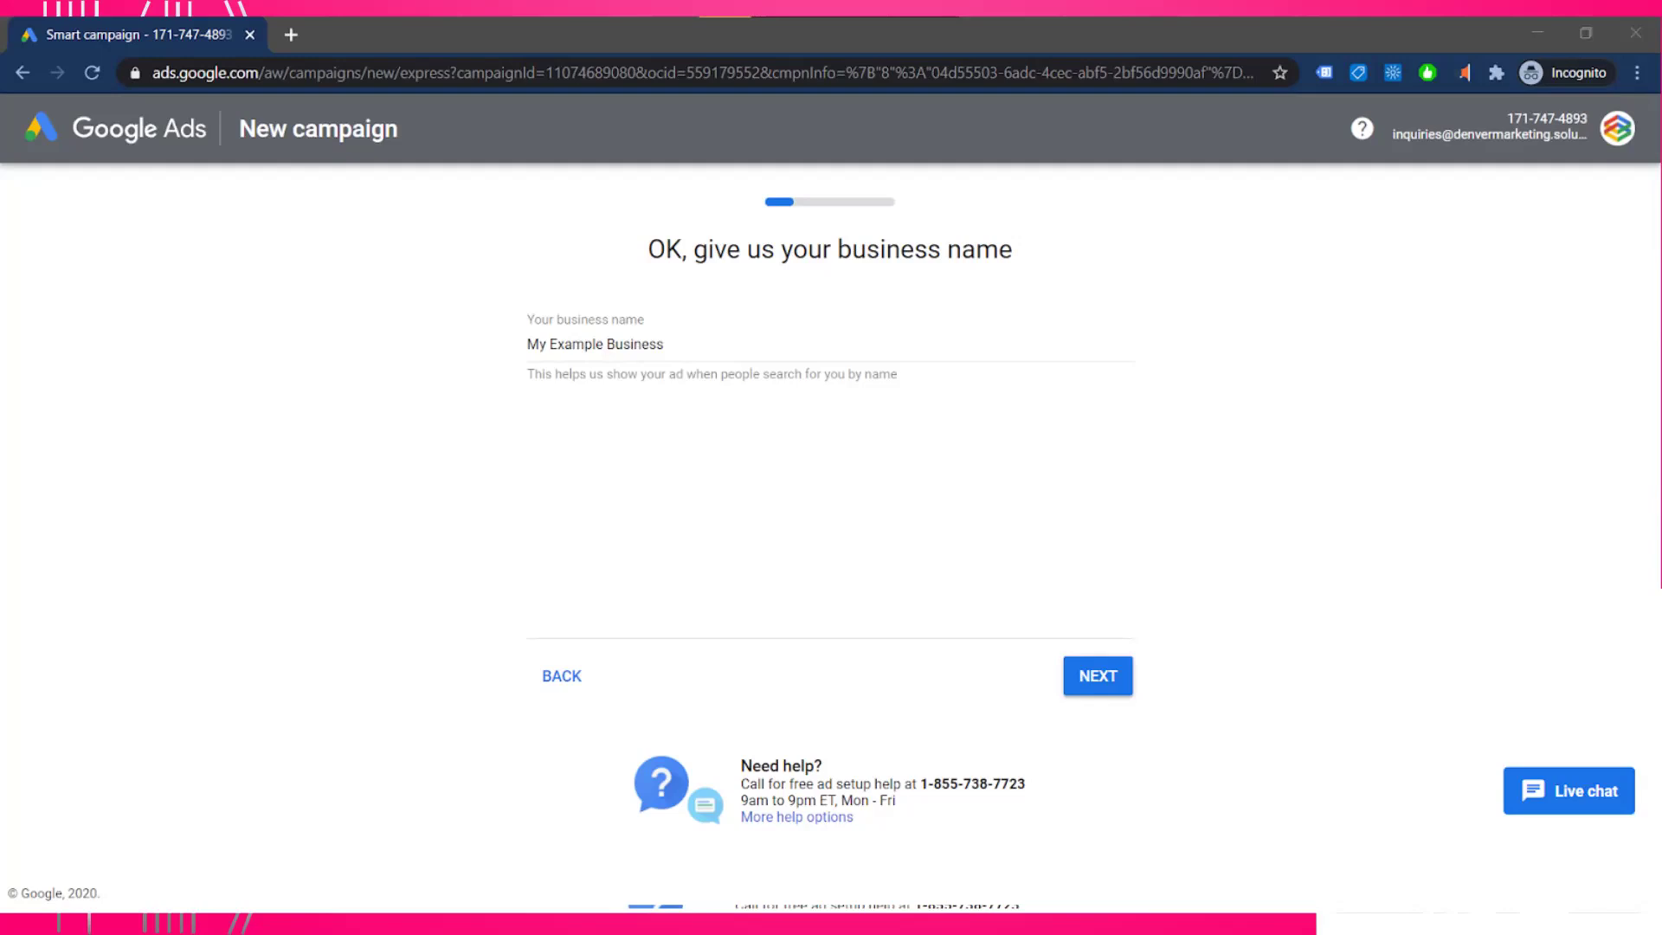
{"action": "left_click", "coordinate": [1080, 667]}
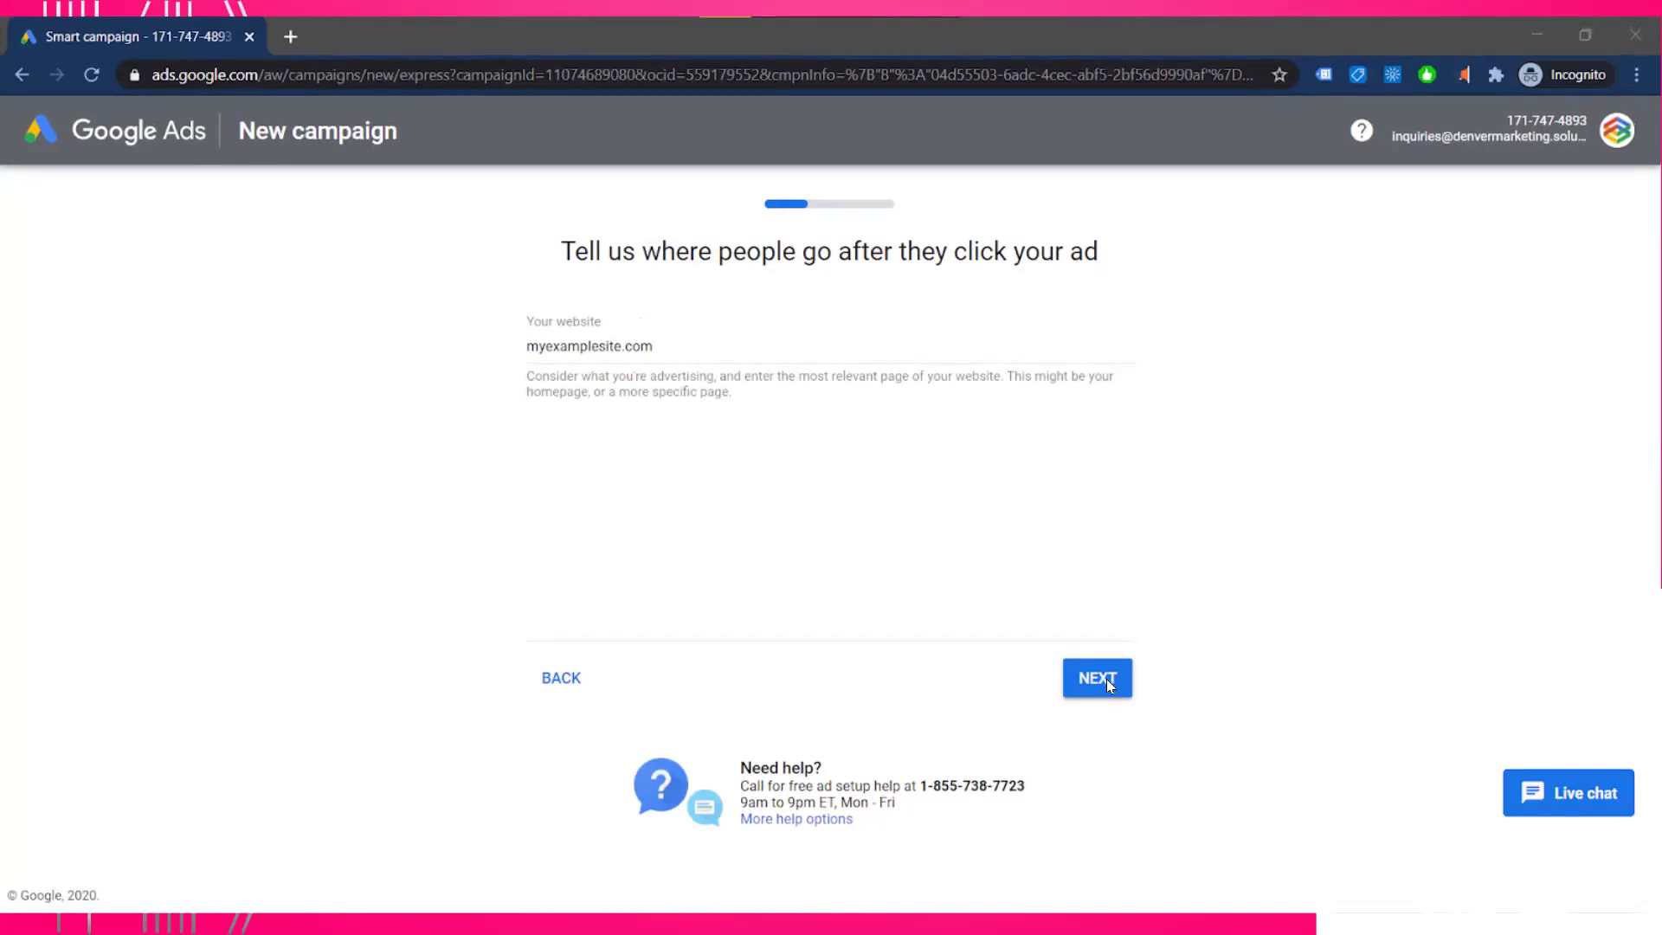
- Confirm the website myexamplesite.com and continue to the keyword themes step
{"action": "left_click", "coordinate": [1108, 684]}
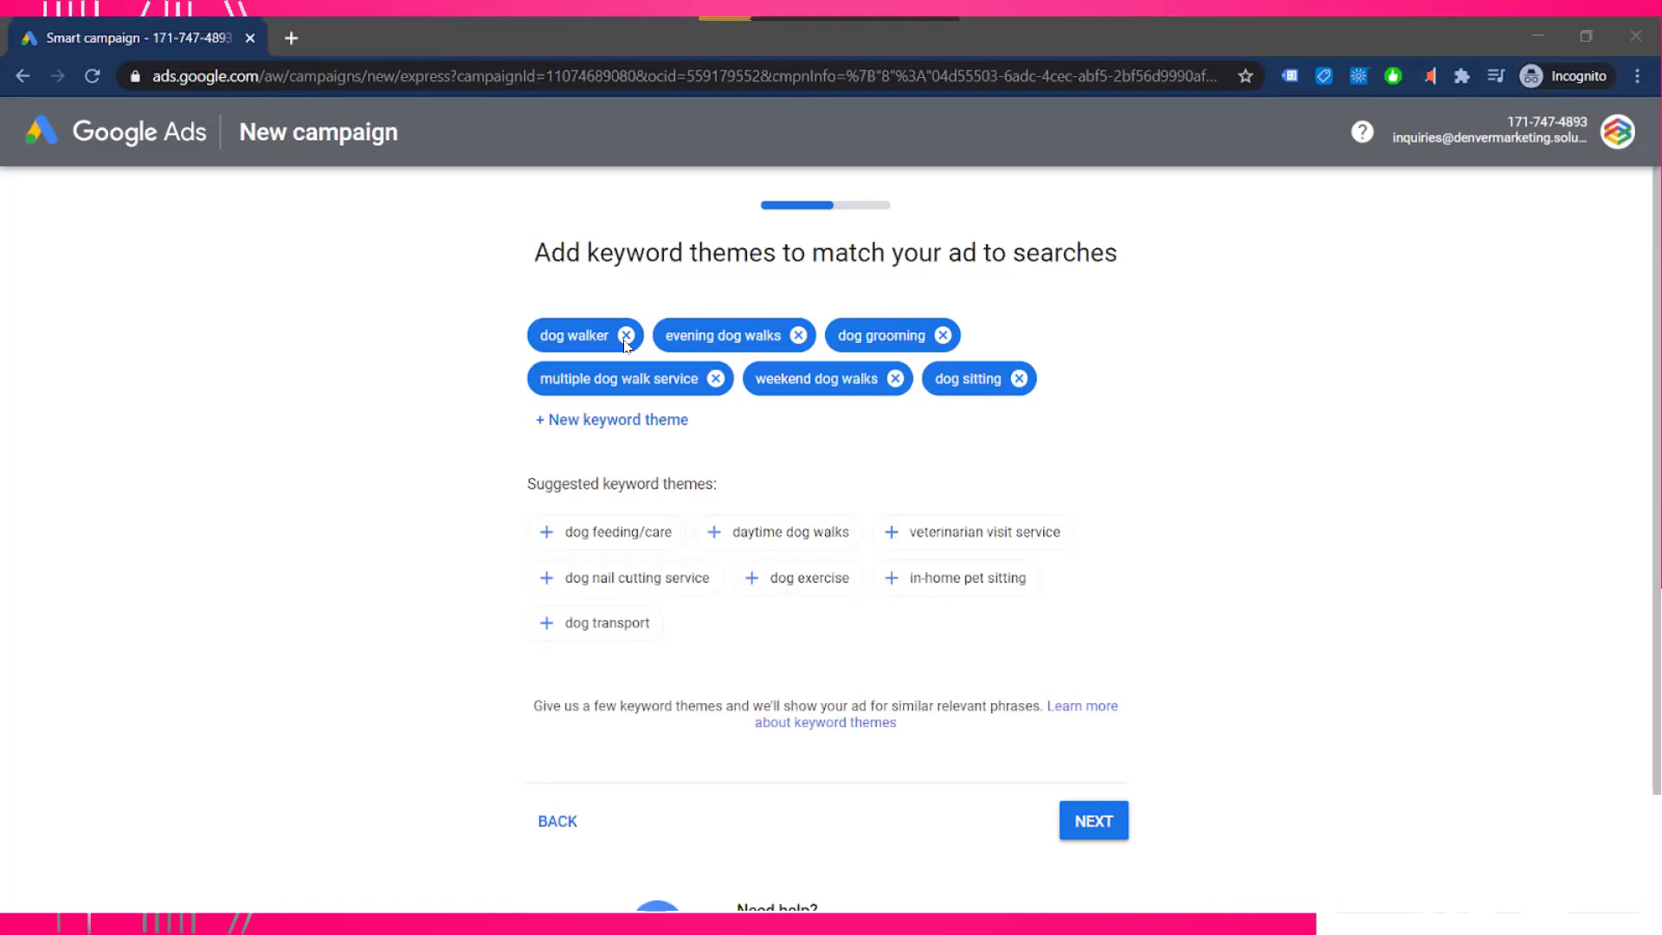
- Advance the wizard to the service area and review page, then return to the main browser window
{"action": "left_click", "coordinate": [1089, 820]}
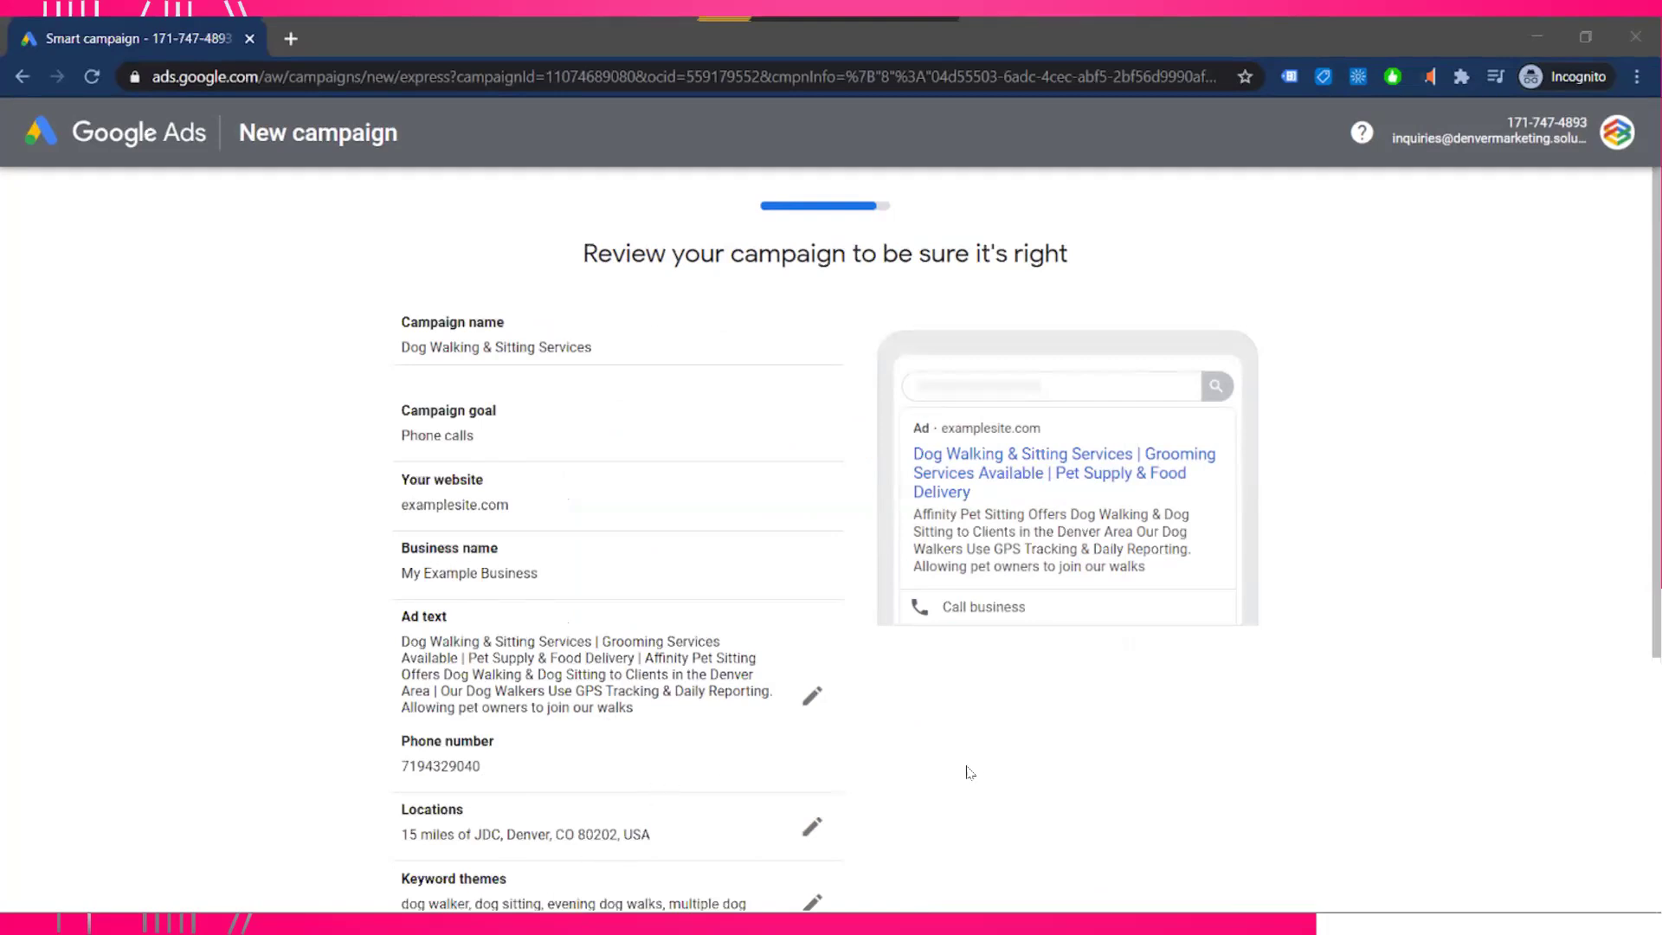
{"action": "key", "text": "super+Tab"}
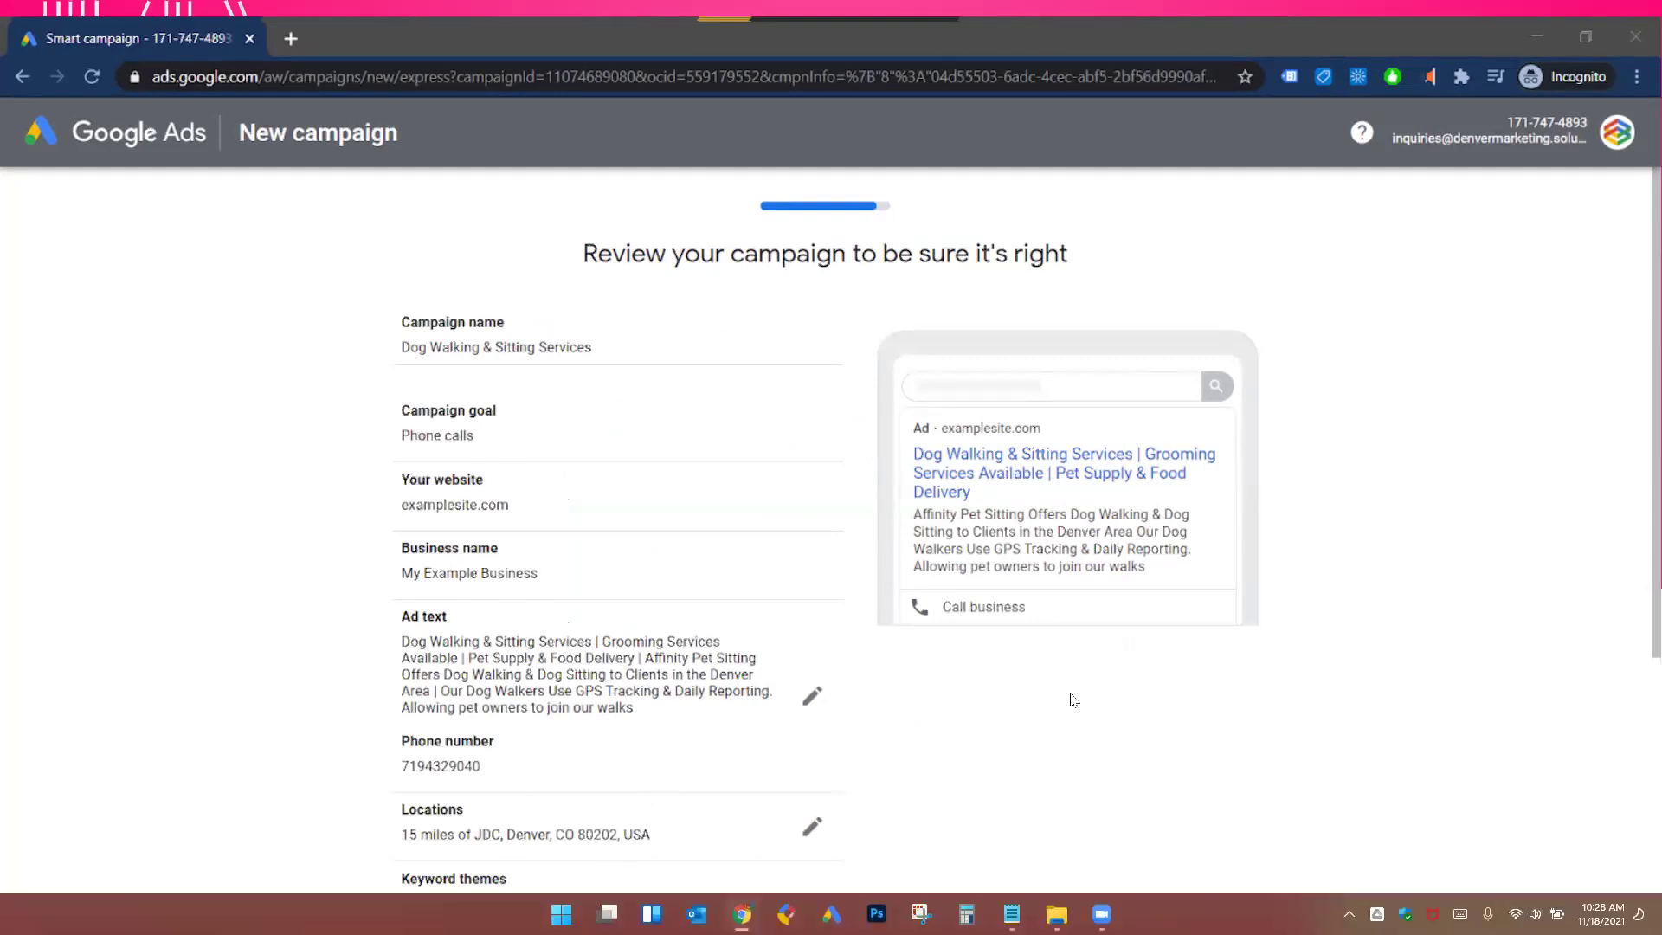
{"action": "key", "text": "Escape"}
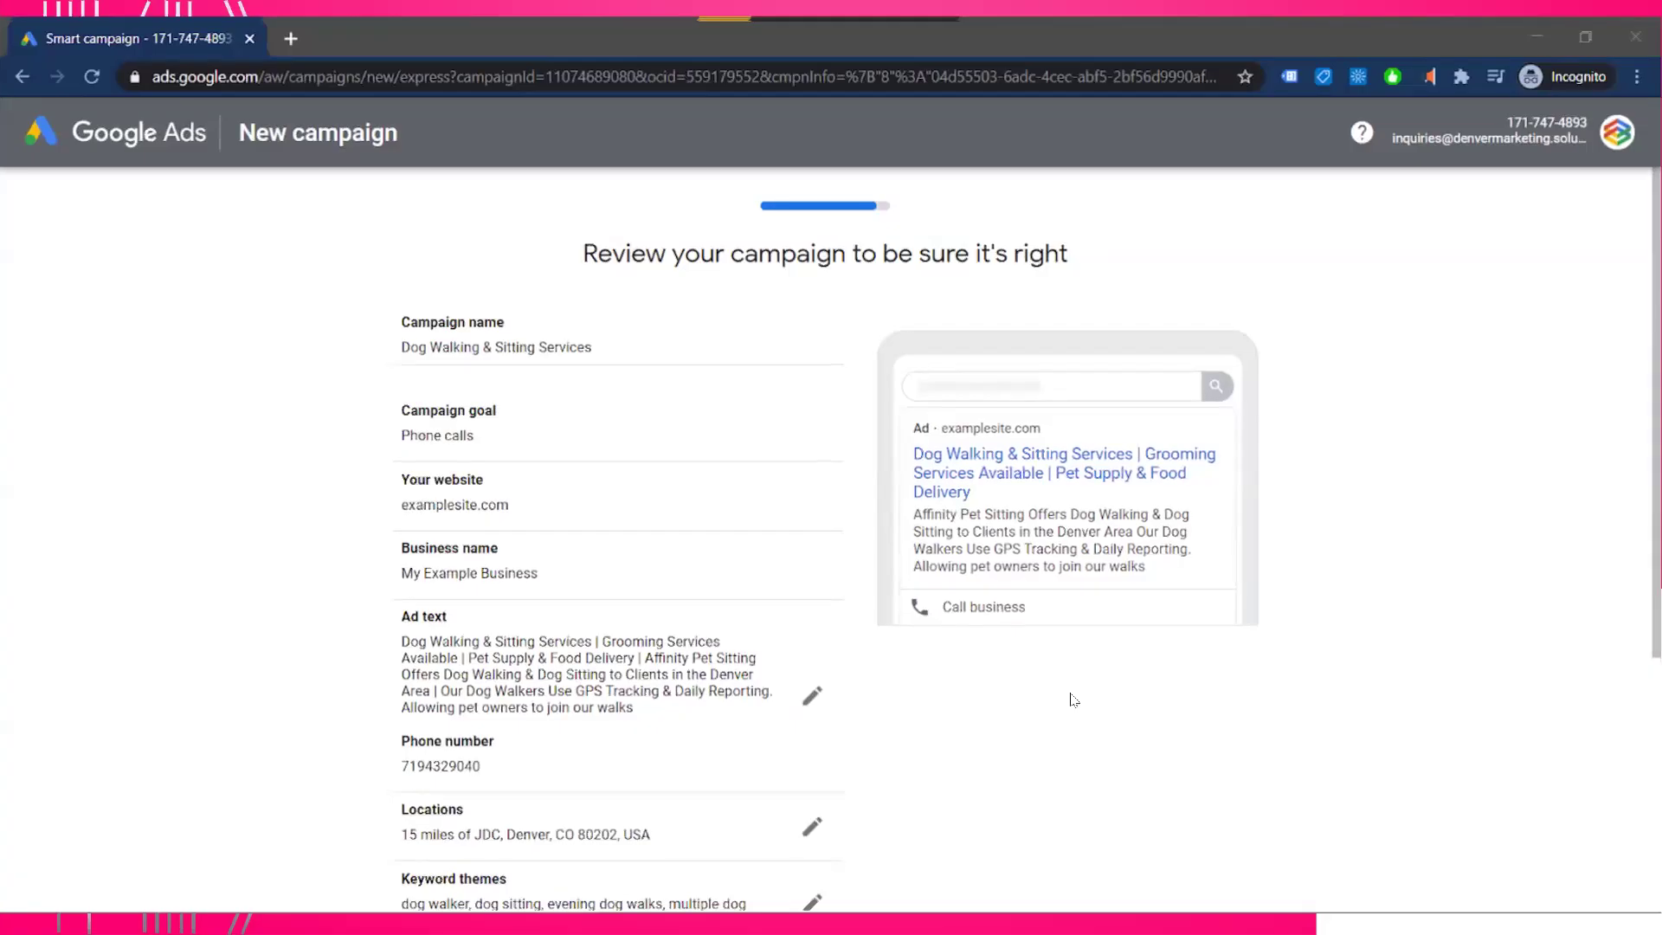
{"action": "key", "text": "super"}
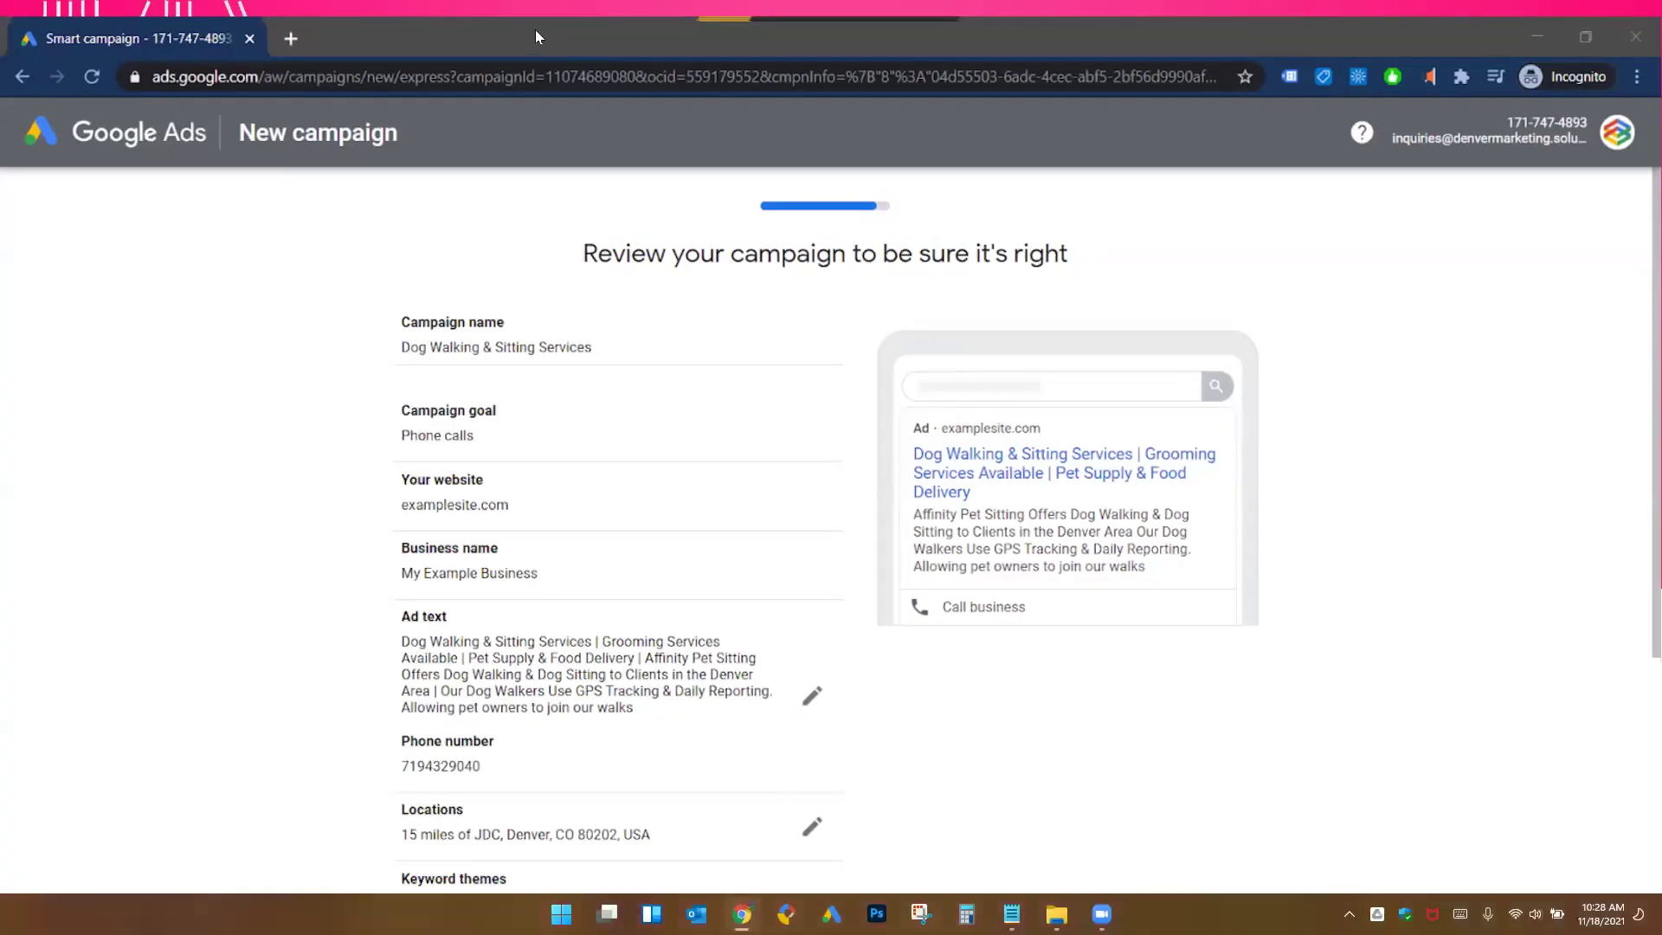
{"action": "key", "text": "alt+Tab"}
- Open the 'dog walking' ad group in the Example Pet Business campaign and expand Ads & extensions
{"action": "left_click", "coordinate": [535, 15]}
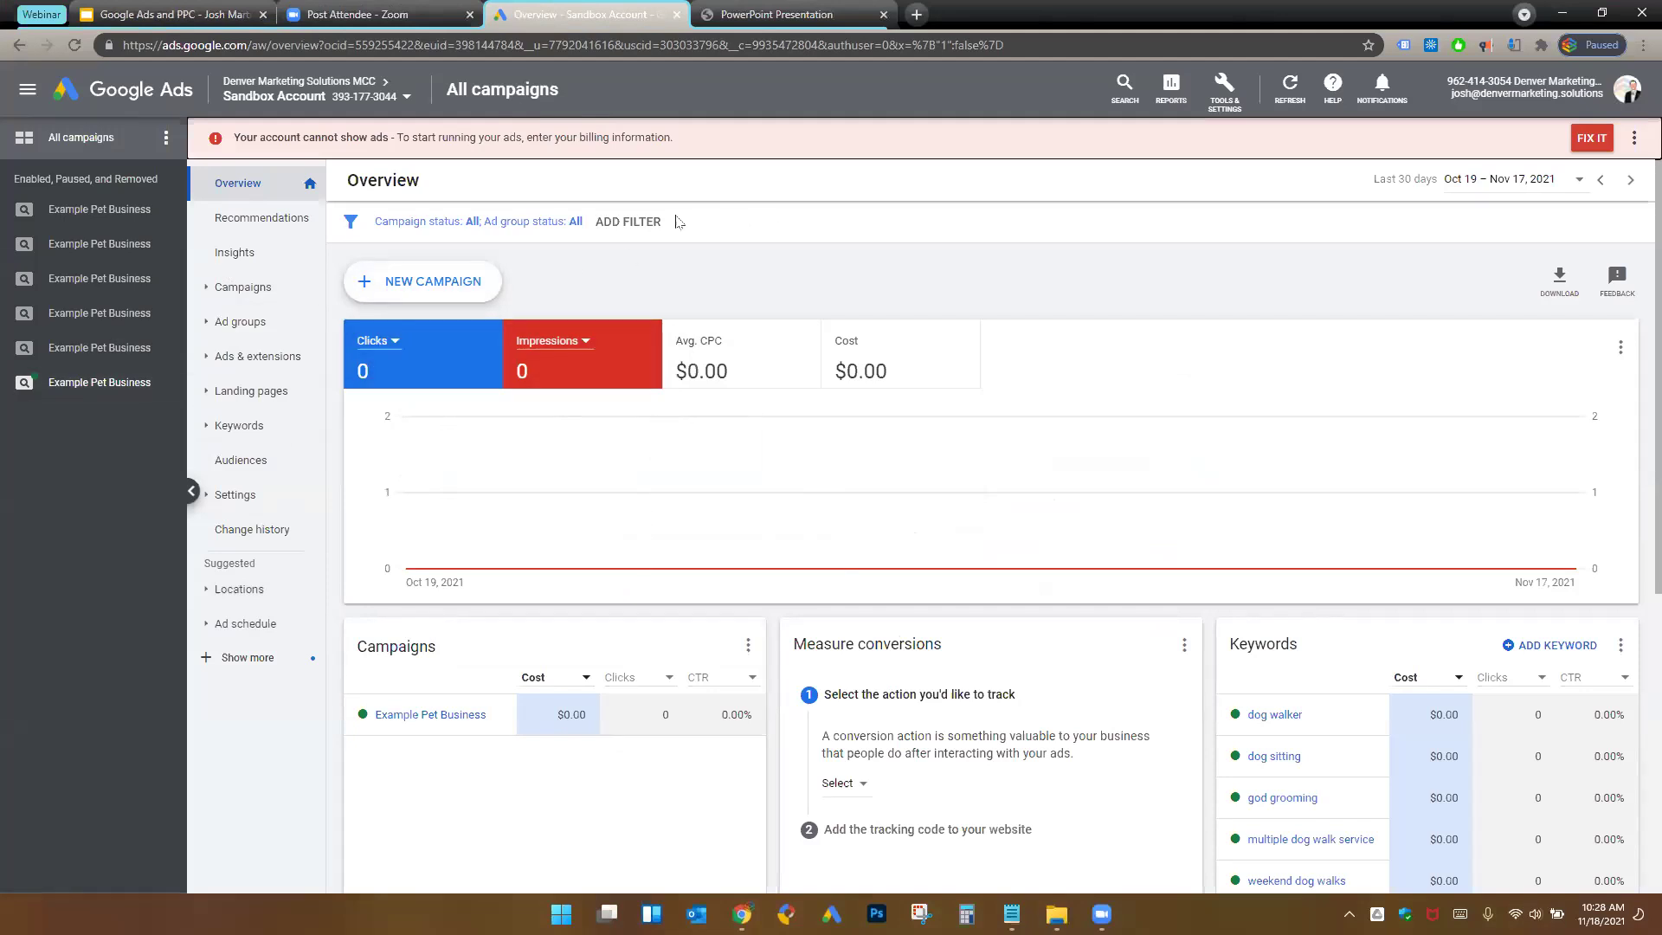
{"action": "left_click", "coordinate": [128, 386]}
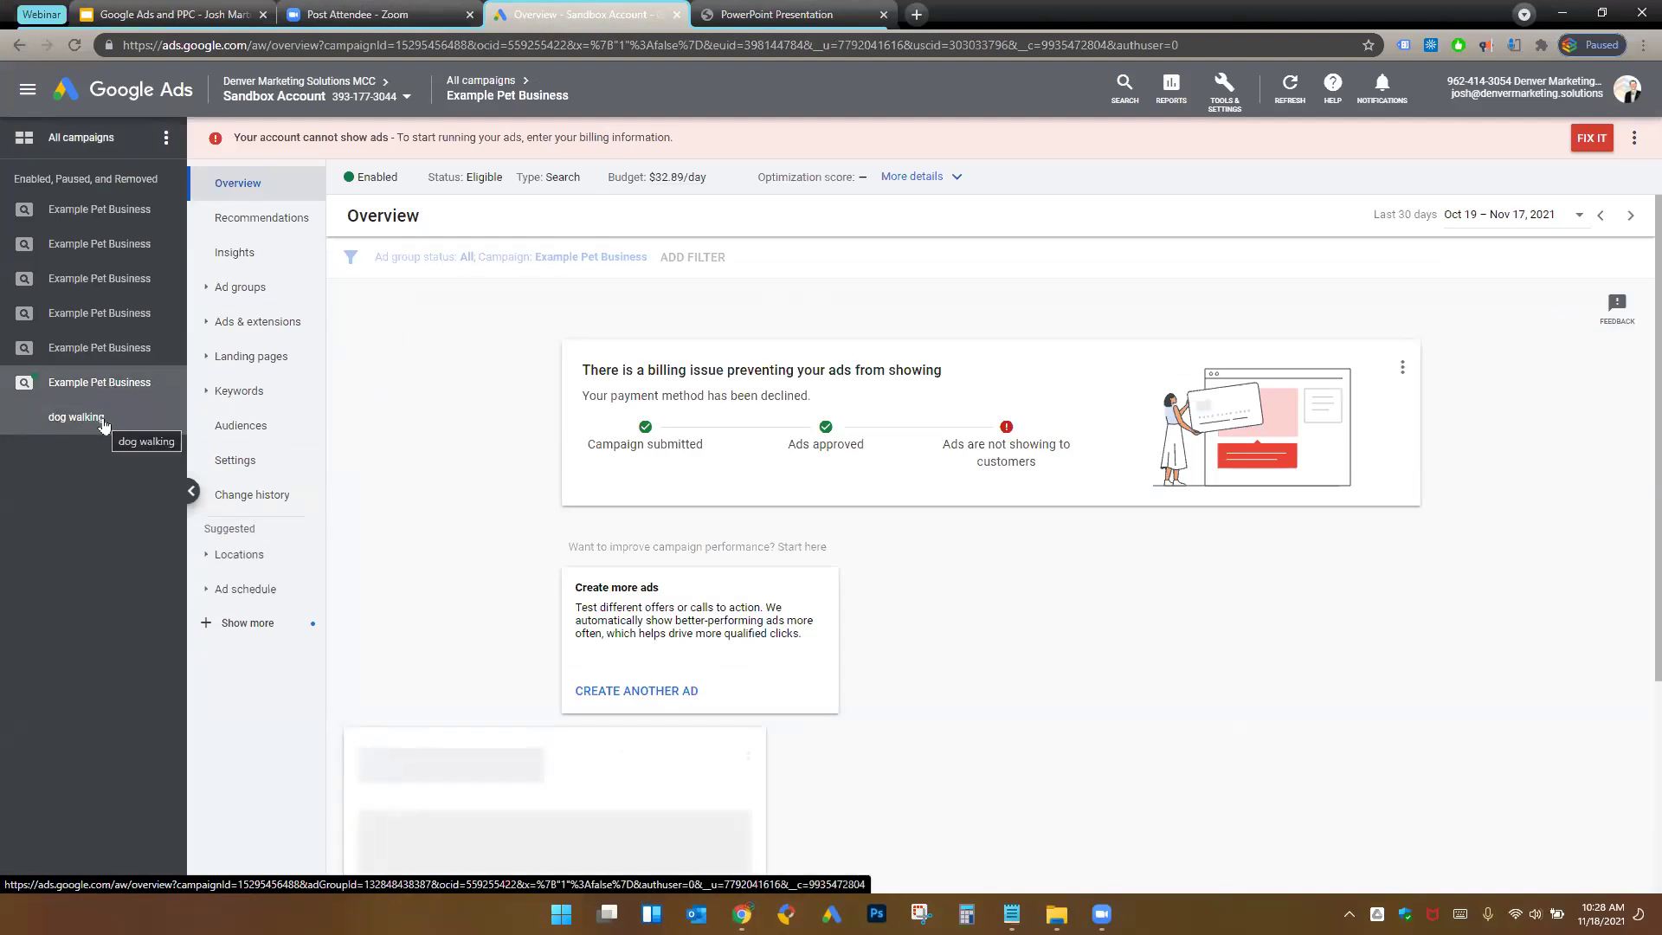
{"action": "left_click", "coordinate": [104, 419]}
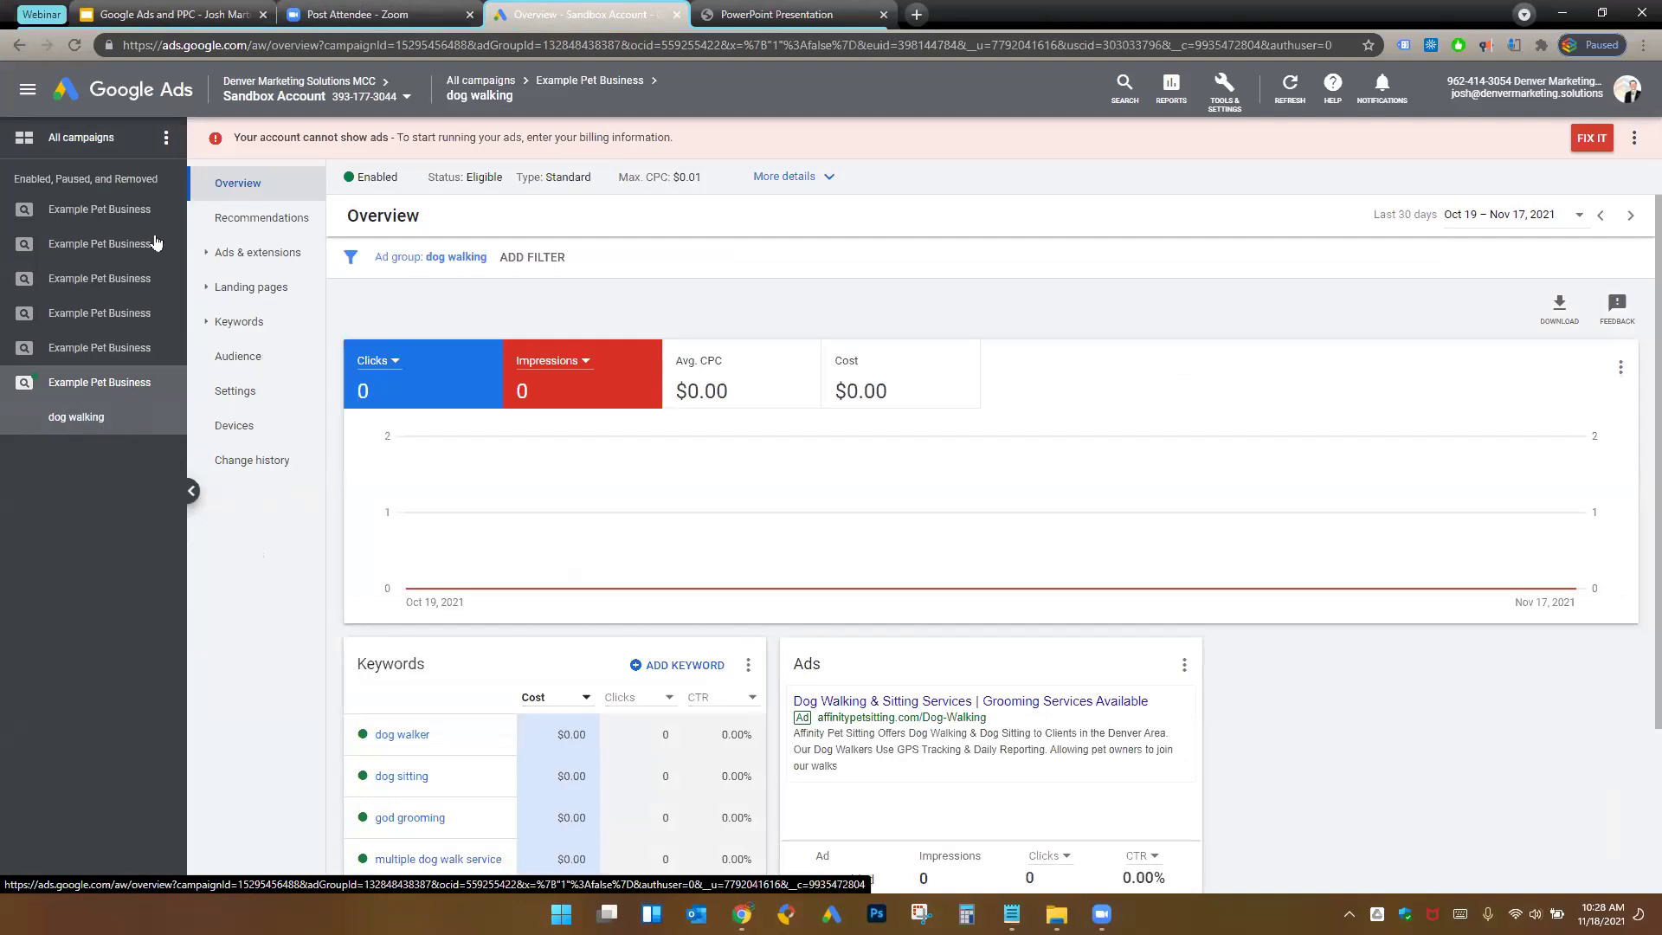
{"action": "left_click", "coordinate": [216, 256]}
- Show the dog walking ad group's ads and widen the Ad column
{"action": "left_click", "coordinate": [225, 286]}
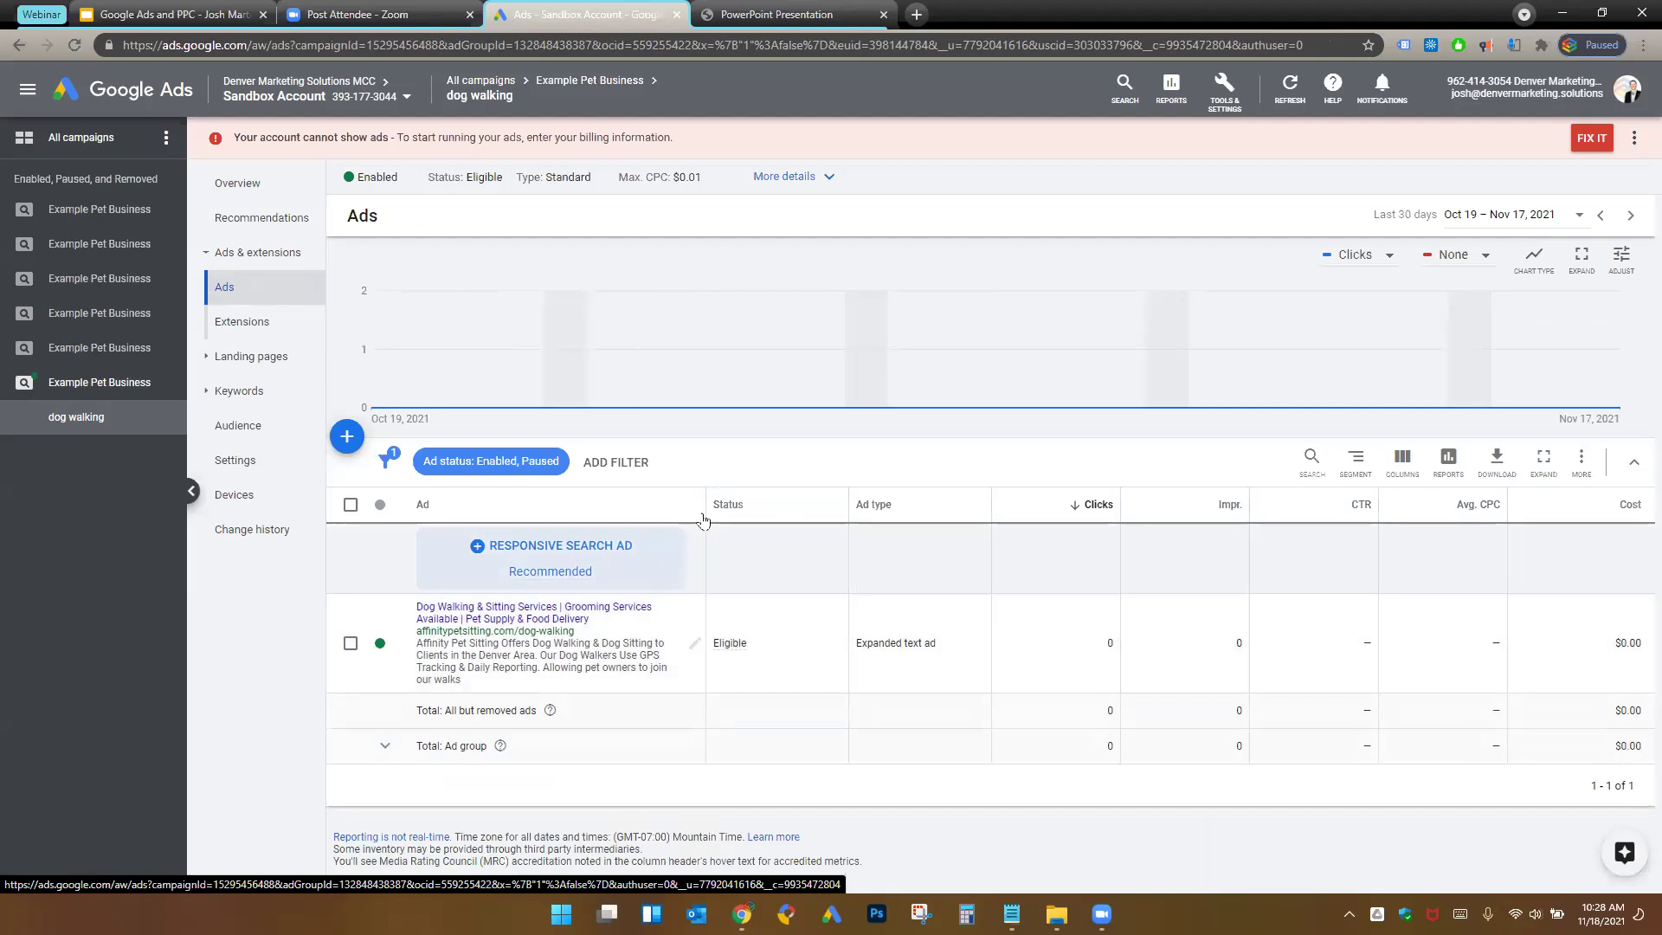
{"action": "left_click_drag", "start_coordinate": [702, 502], "coordinate": [968, 500]}
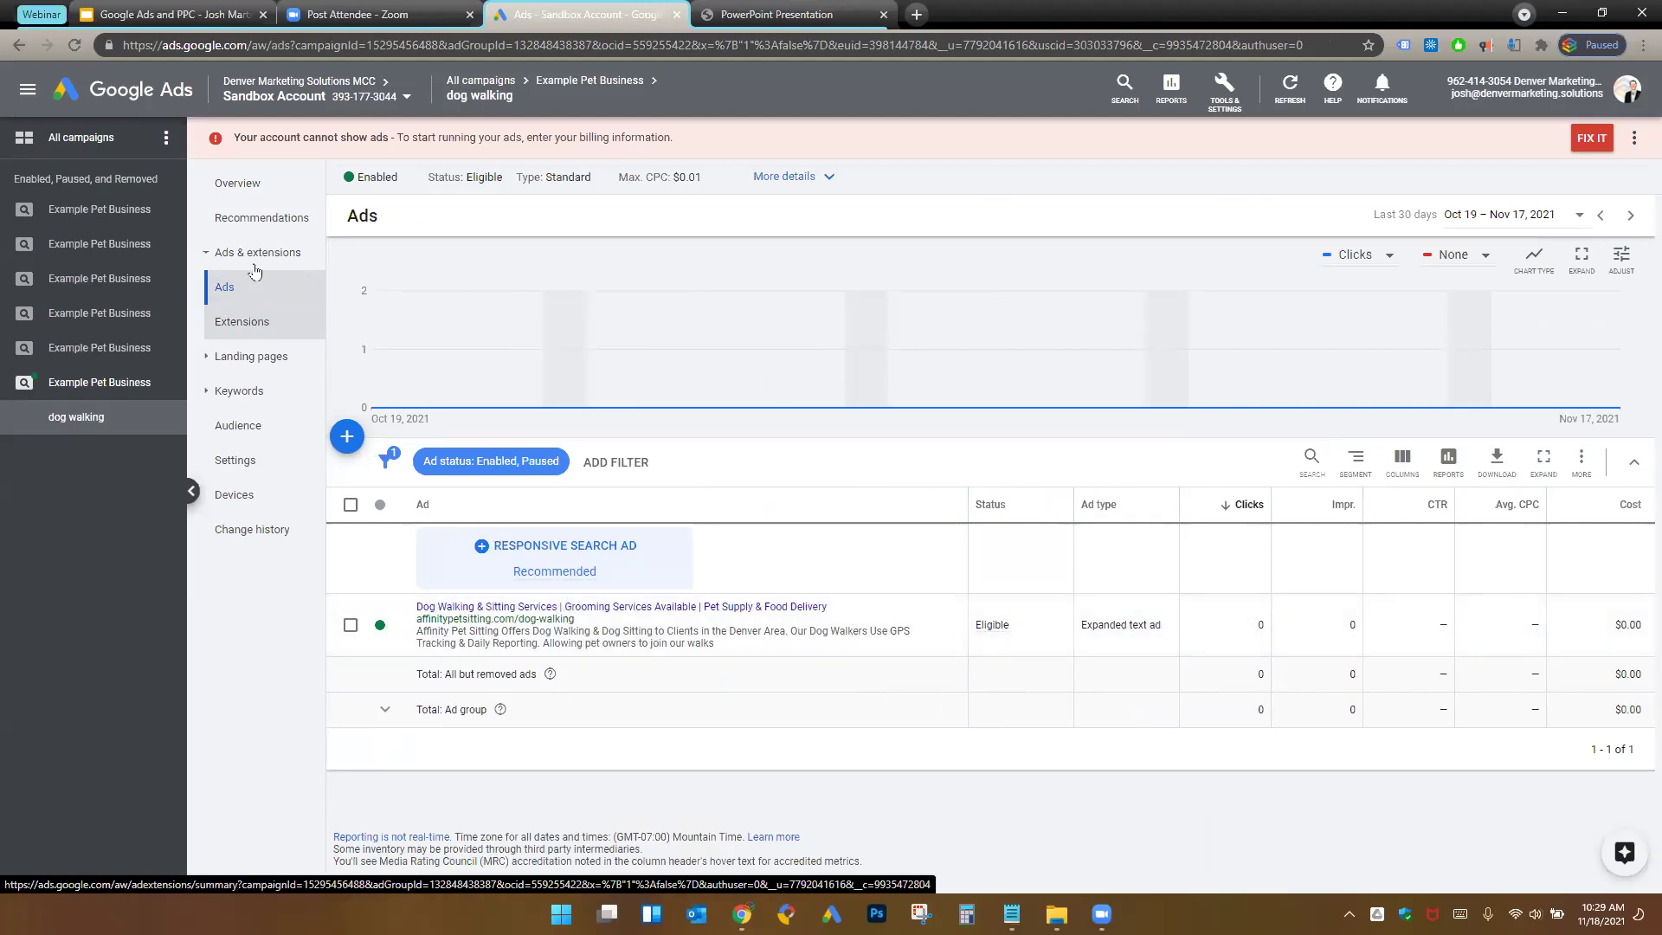
- Go to the ad group's Extensions and choose to add a call extension
{"action": "left_click", "coordinate": [267, 325]}
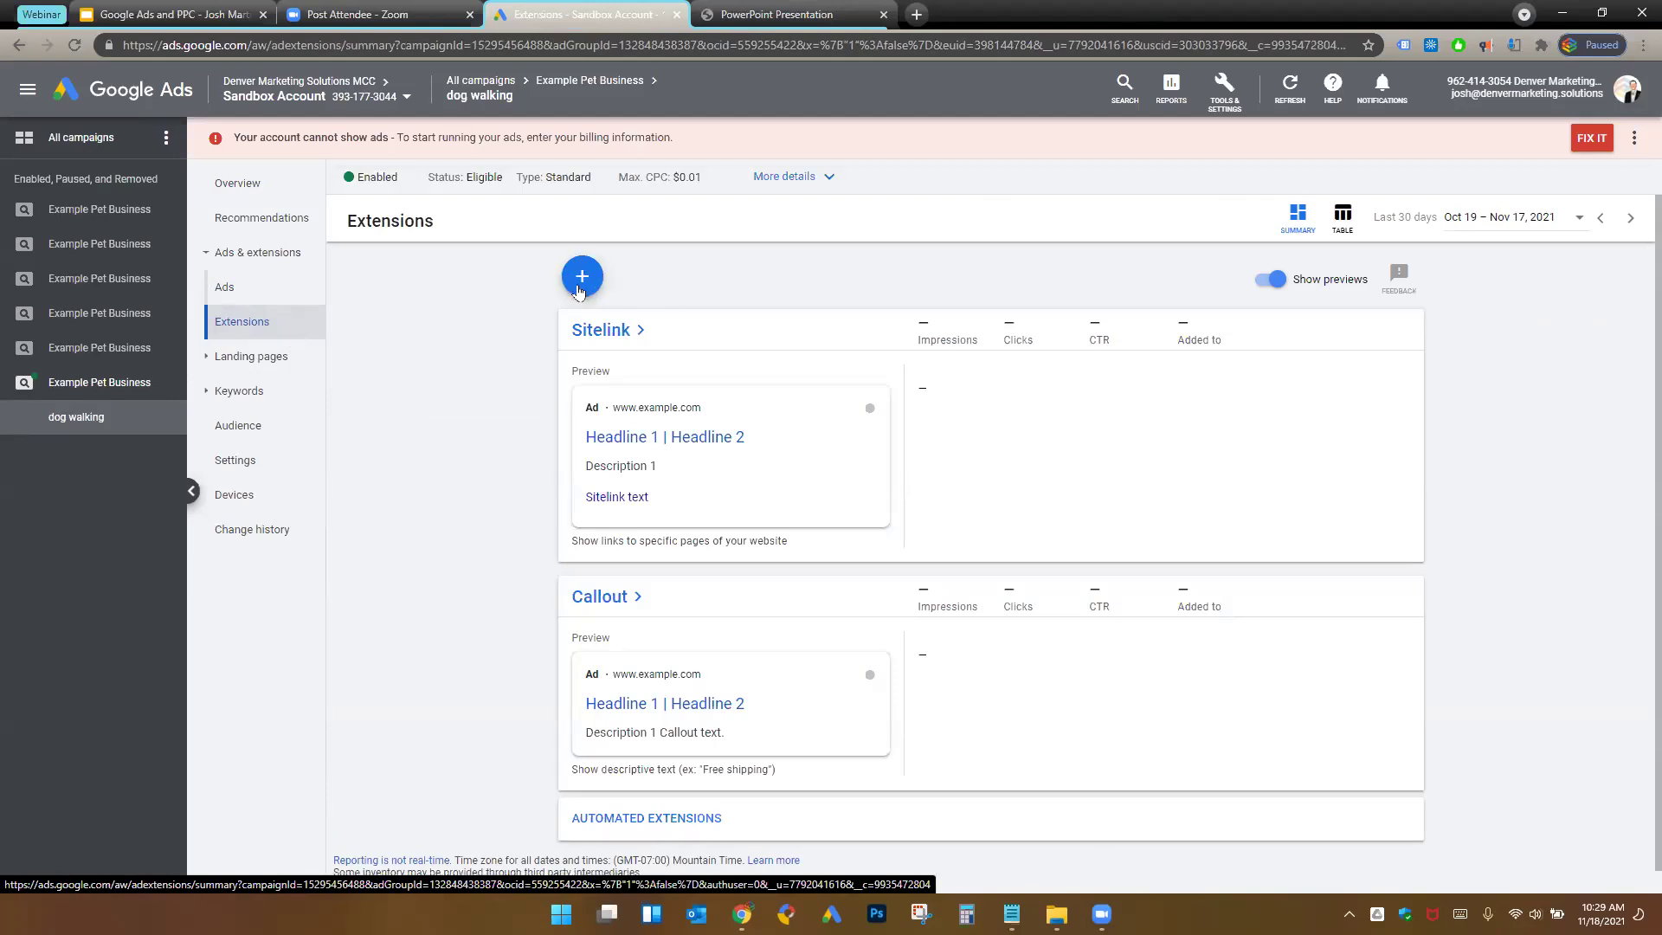
{"action": "left_click", "coordinate": [576, 287]}
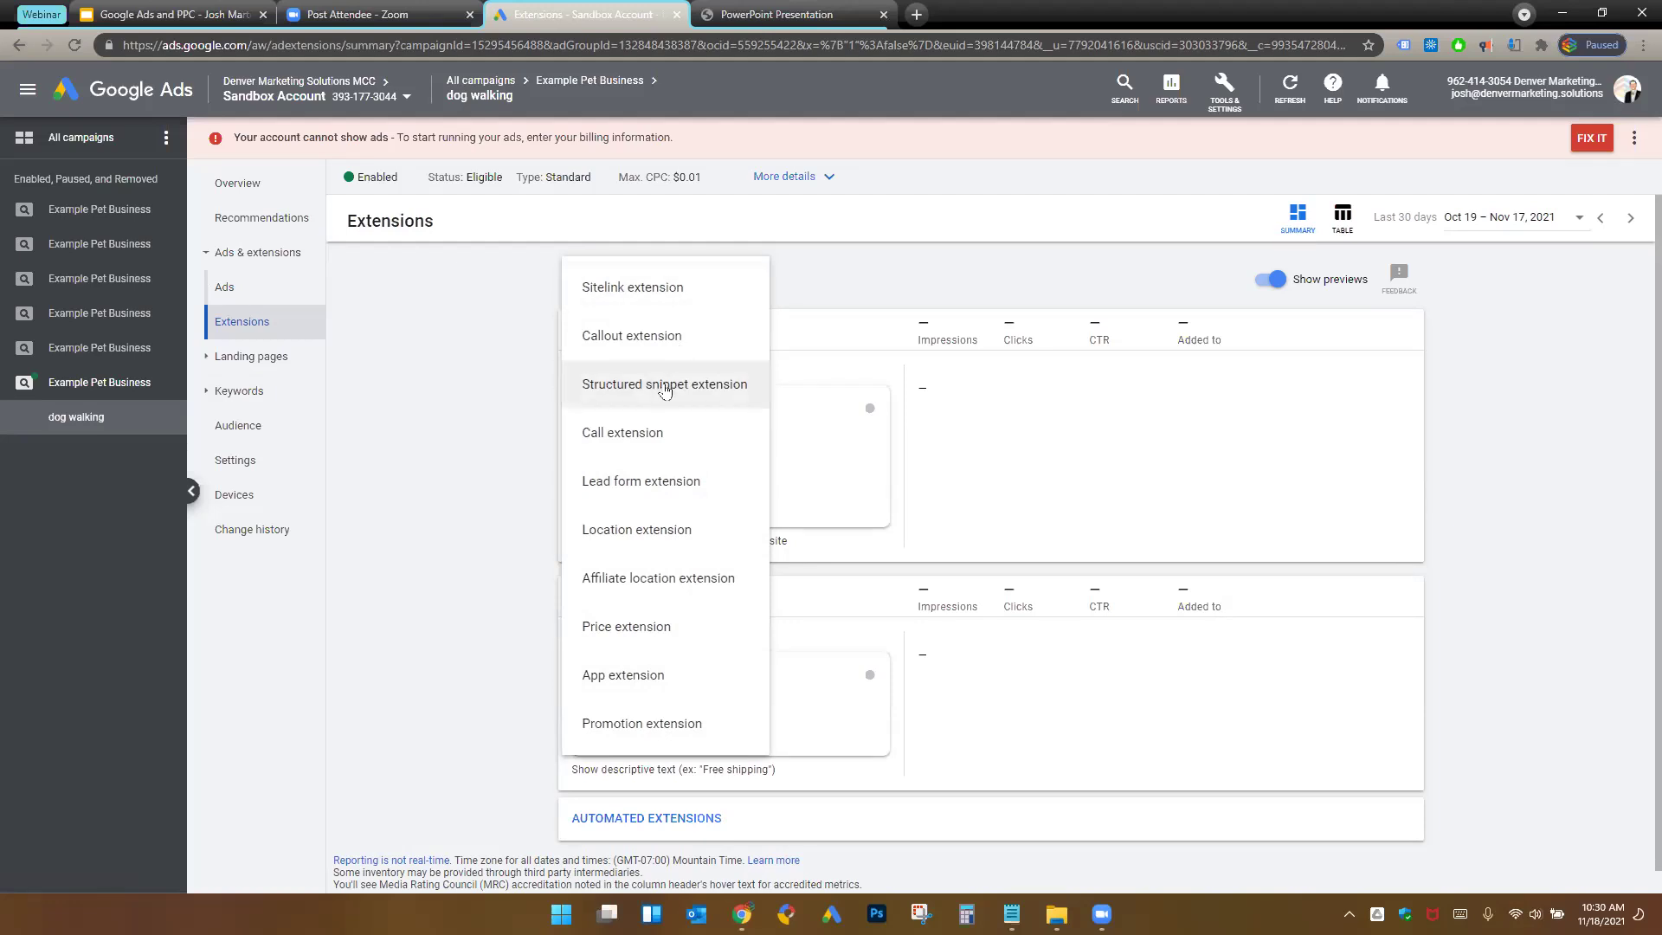
{"action": "left_click", "coordinate": [668, 439]}
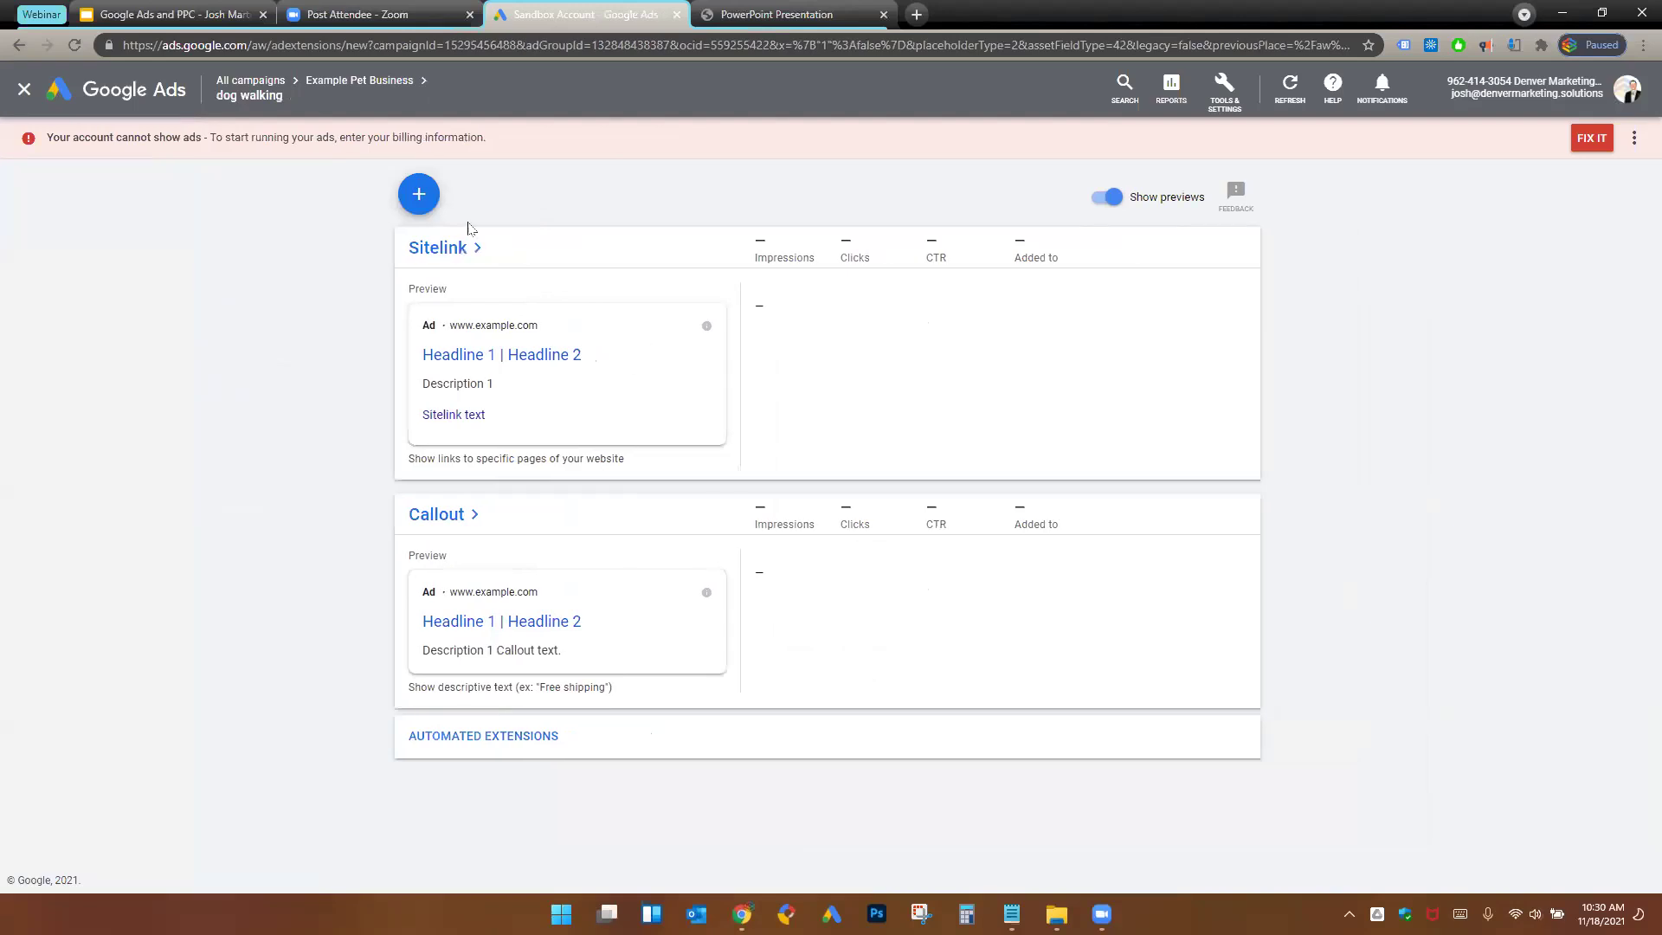
{"action": "left_click", "coordinate": [430, 201]}
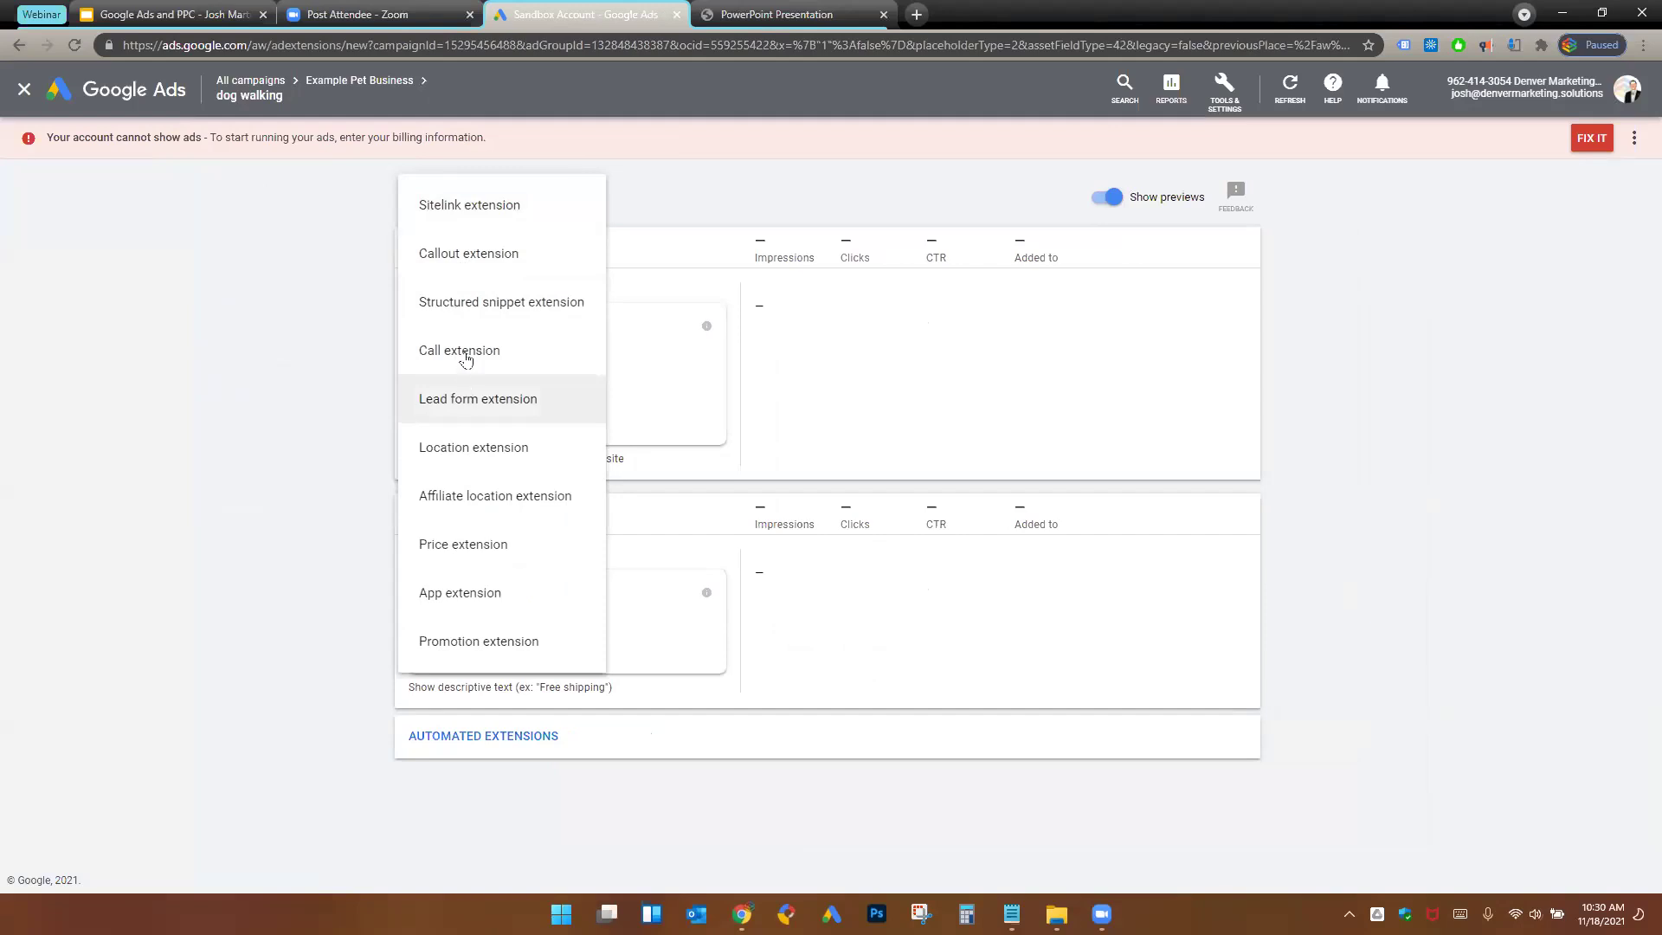
{"action": "left_click", "coordinate": [485, 362]}
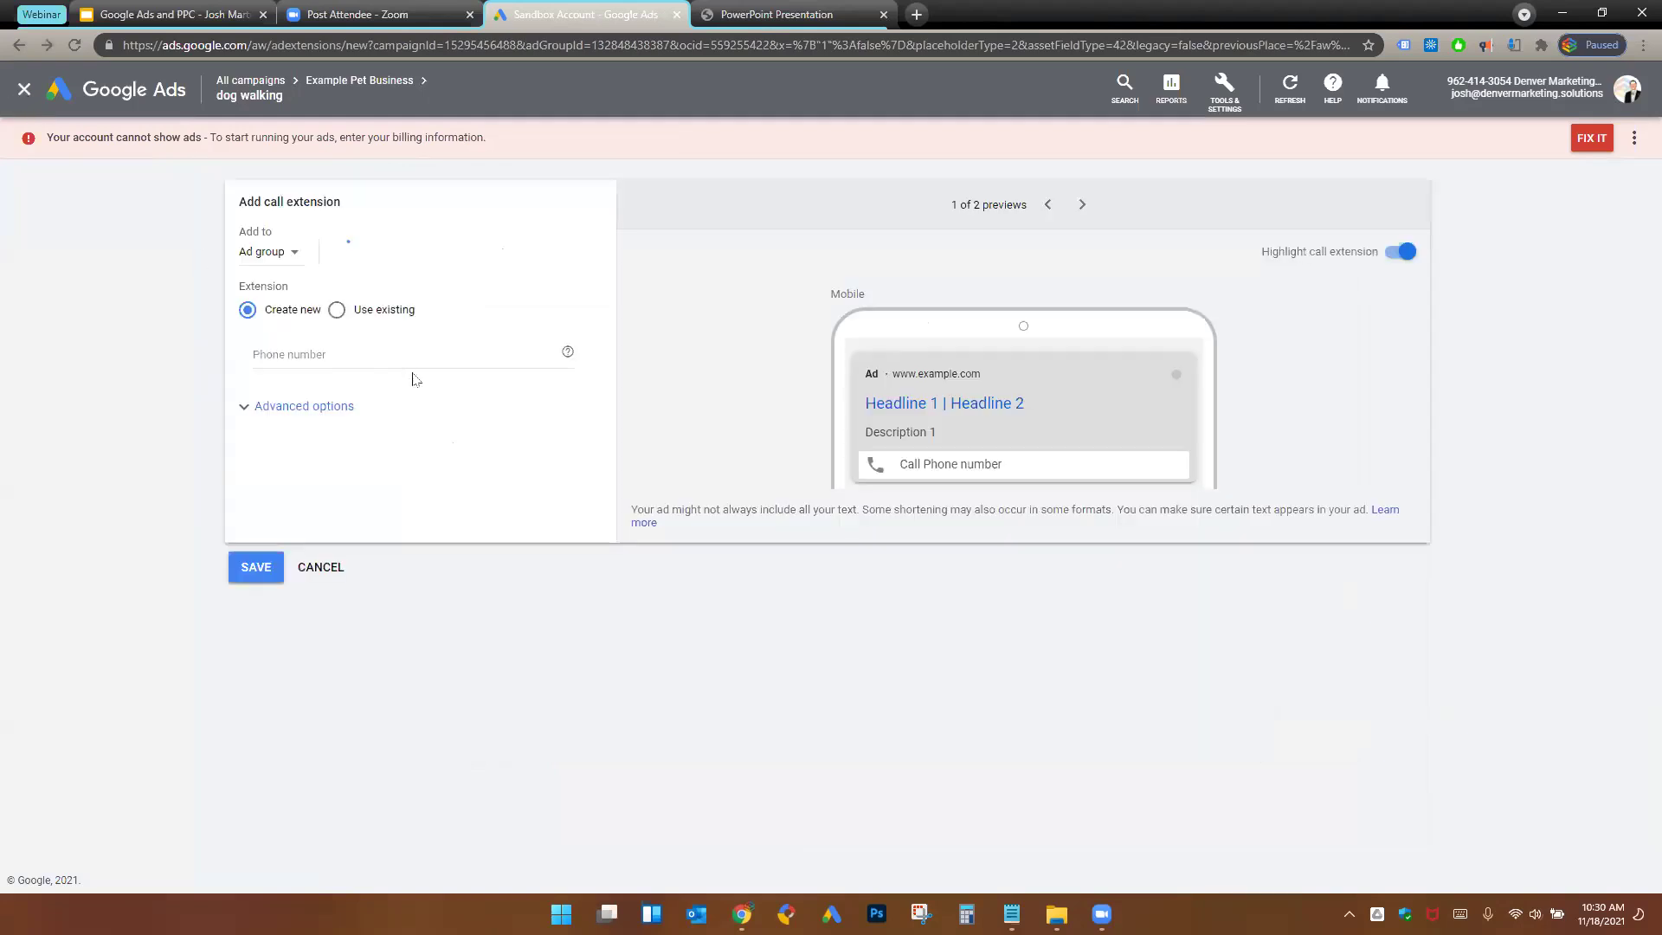
- Enter the business phone number in the call extension and refresh the ad preview
{"action": "left_click", "coordinate": [485, 363]}
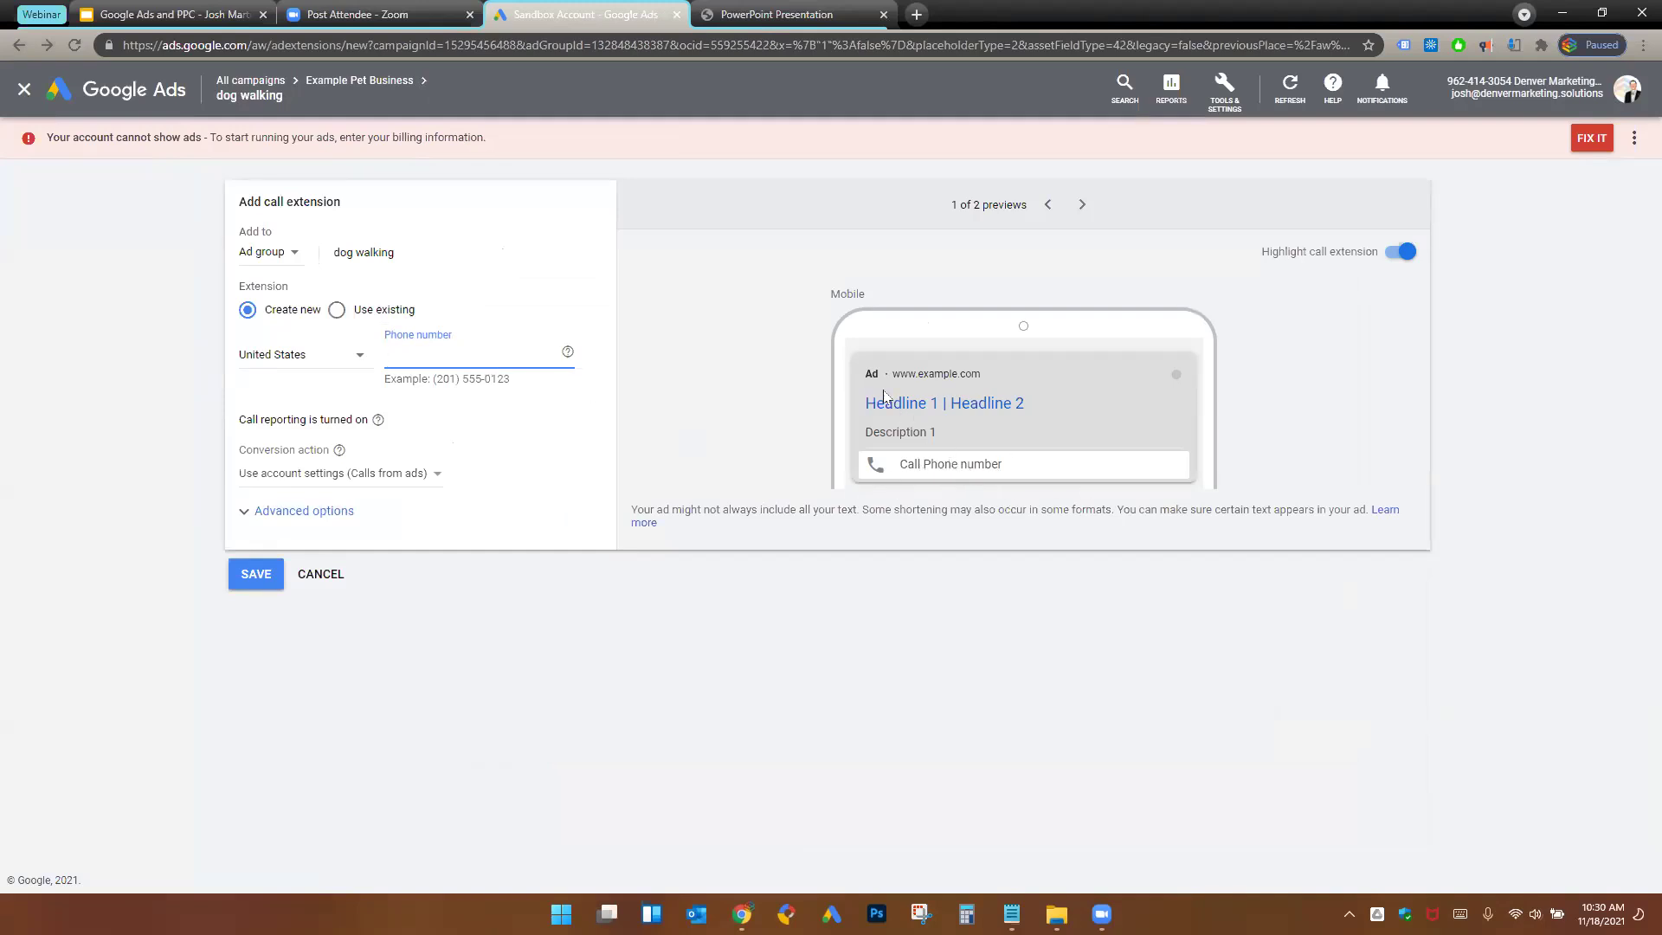
{"action": "left_click_drag", "start_coordinate": [854, 402], "coordinate": [1061, 400]}
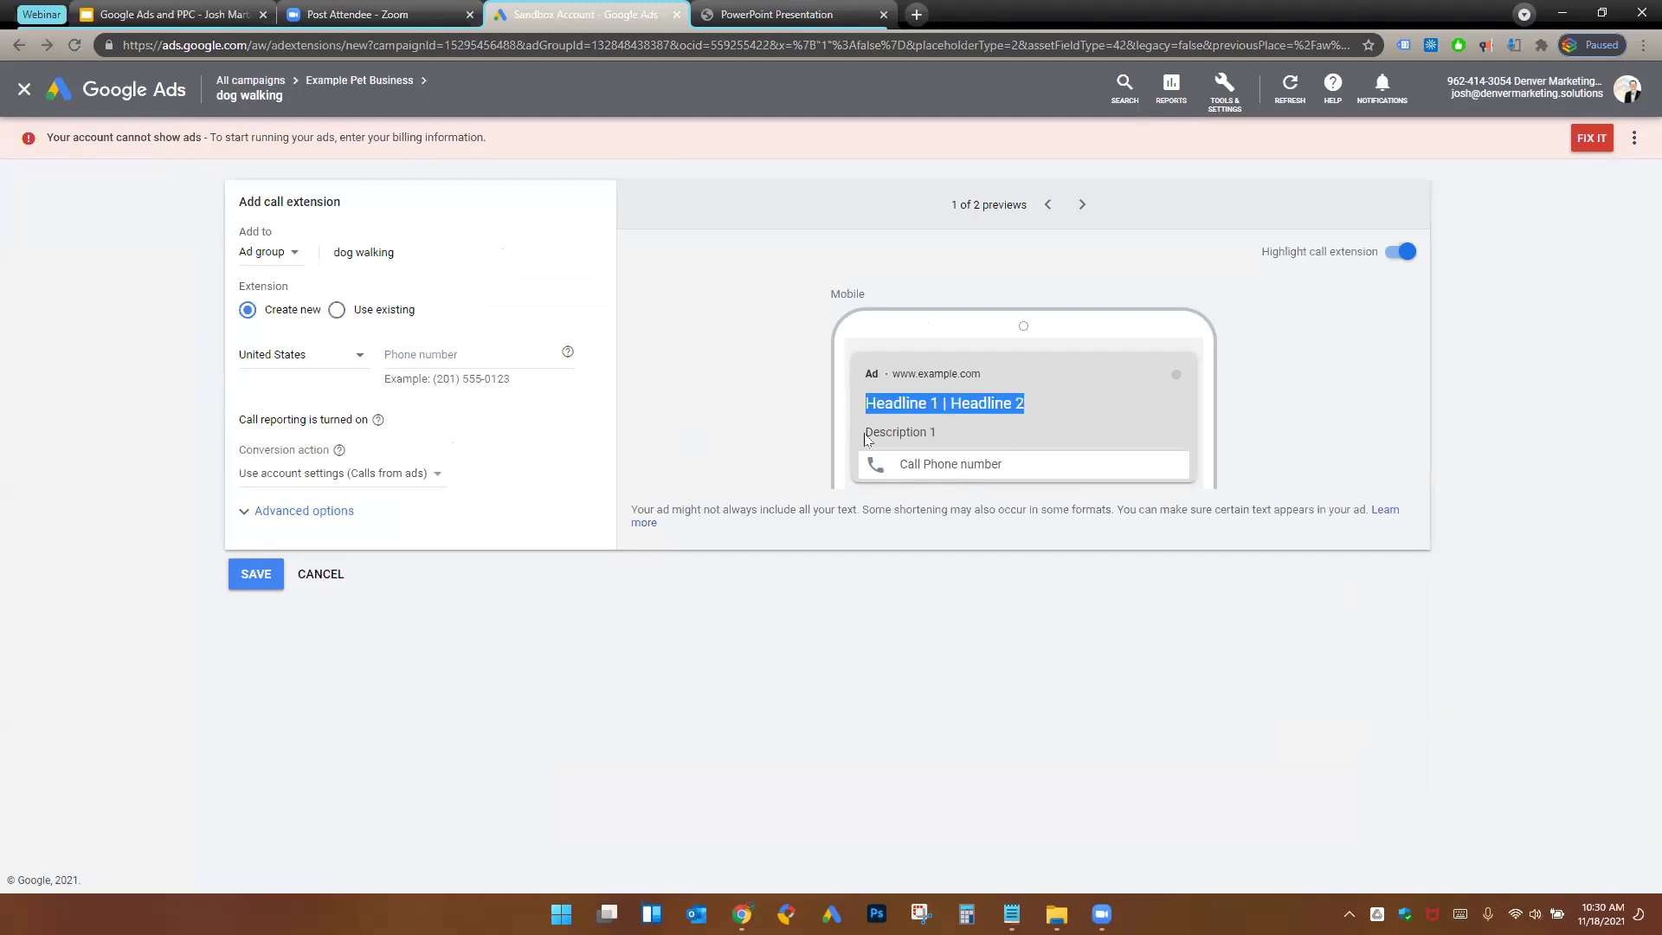
{"action": "left_click_drag", "start_coordinate": [864, 432], "coordinate": [944, 433]}
{"action": "left_click", "coordinate": [487, 351]}
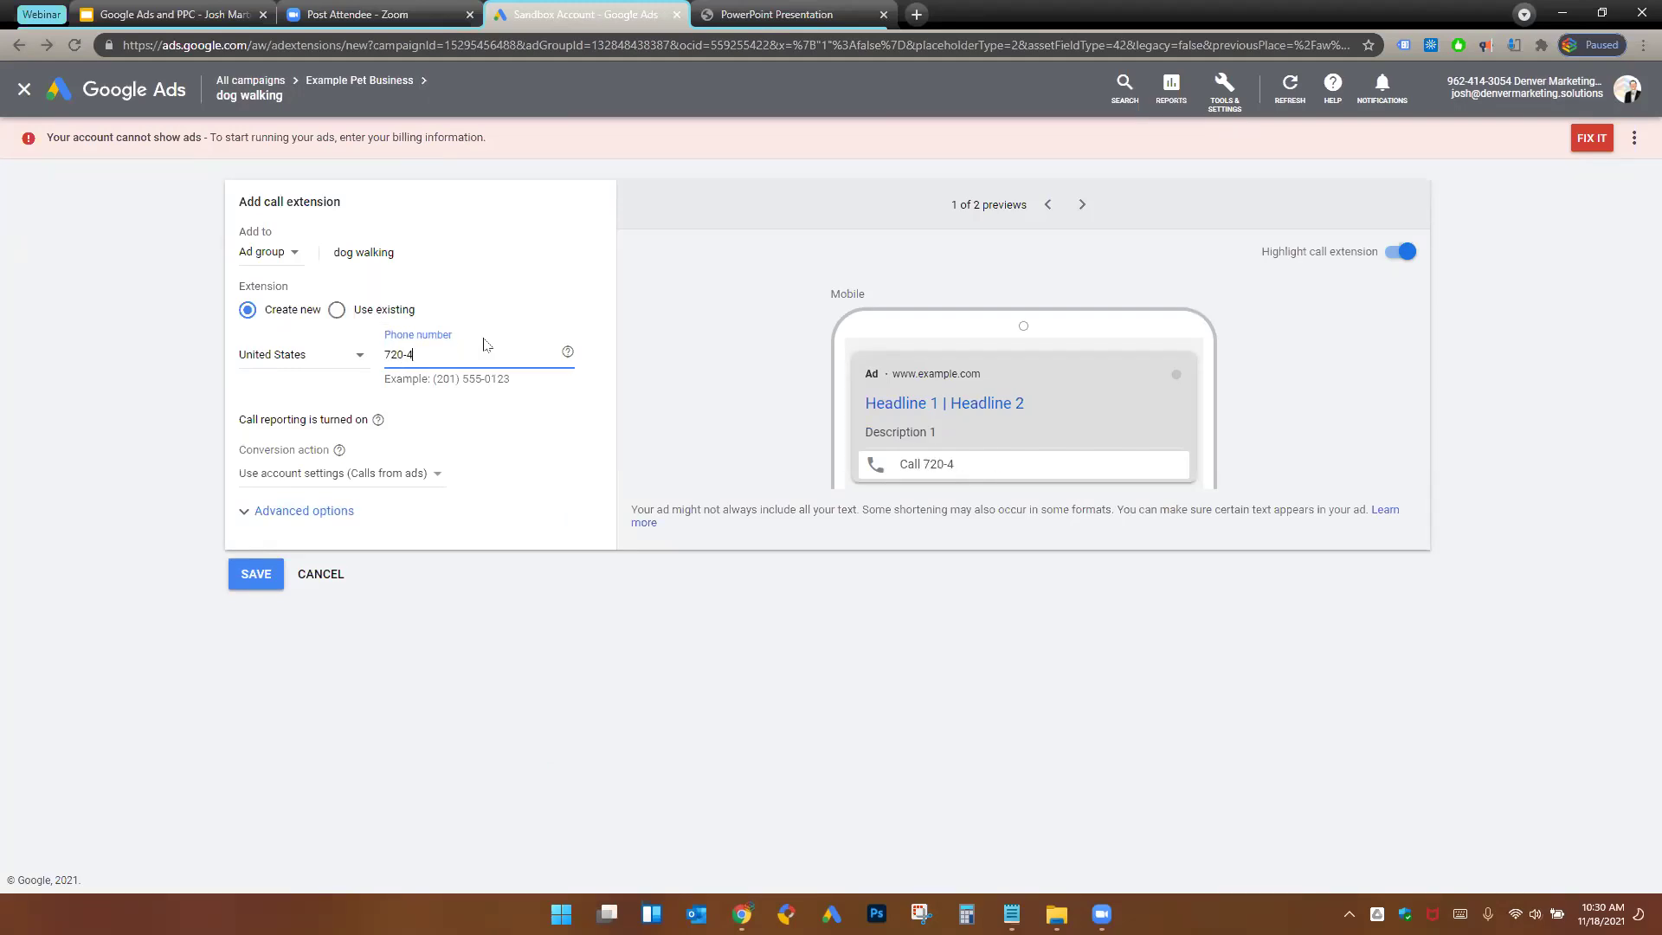
{"action": "key", "text": "ctrl+a"}
{"action": "left_click", "coordinate": [541, 454]}
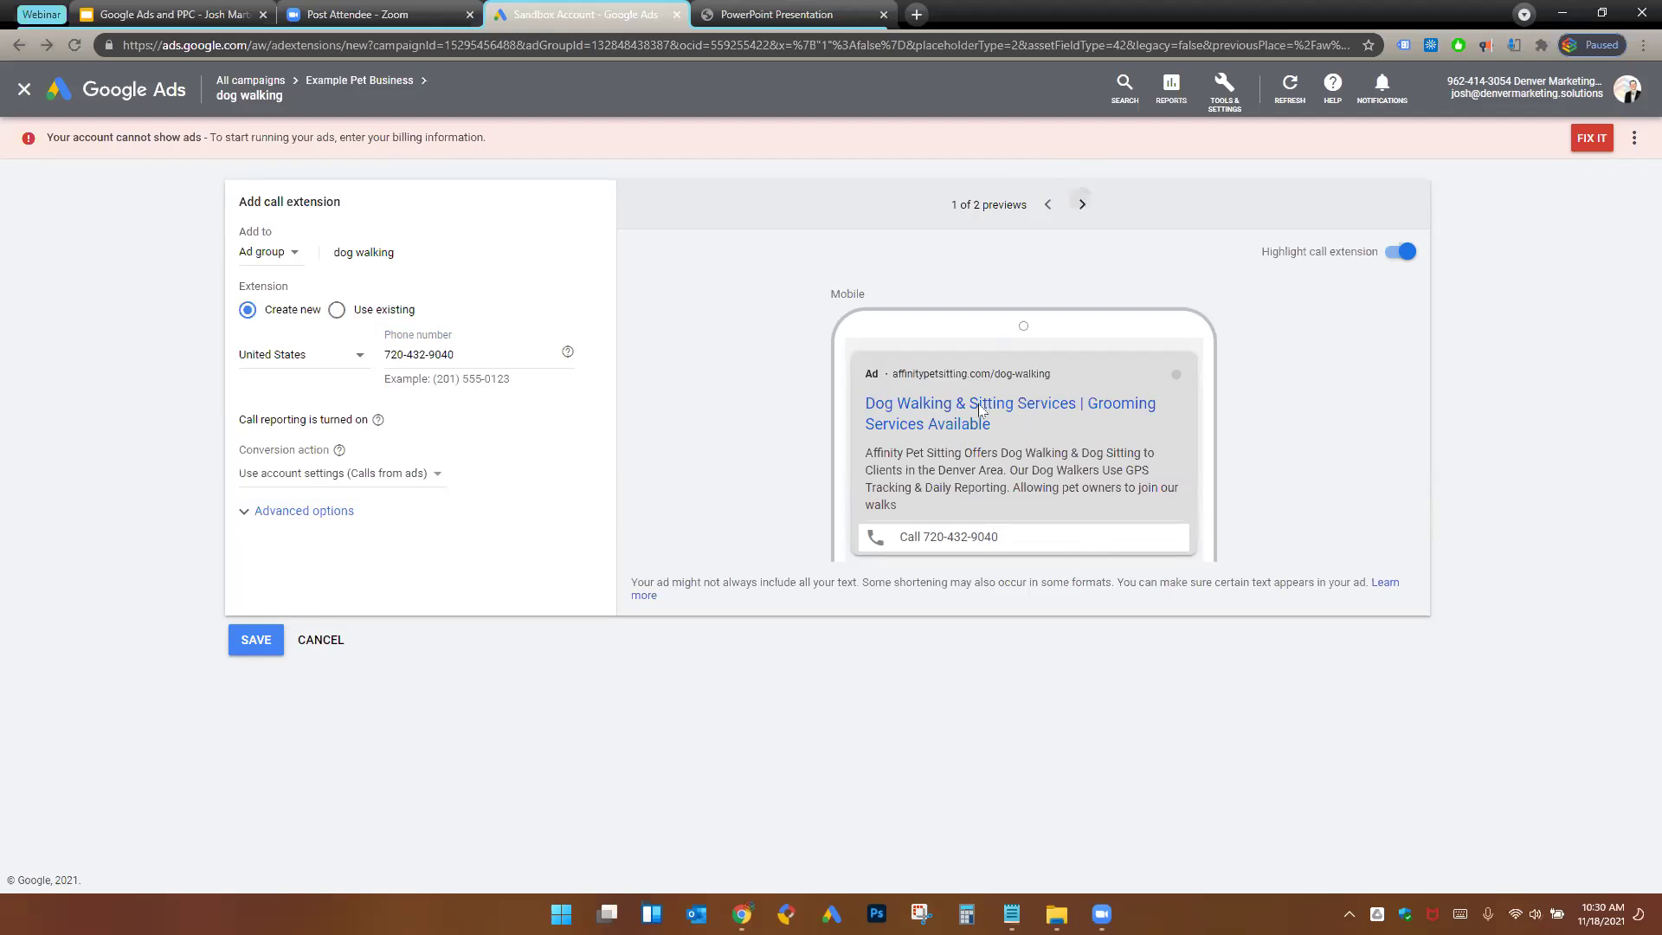
- Check the desktop preview, save the call extension, and start a new callout extension
{"action": "left_click", "coordinate": [1082, 204]}
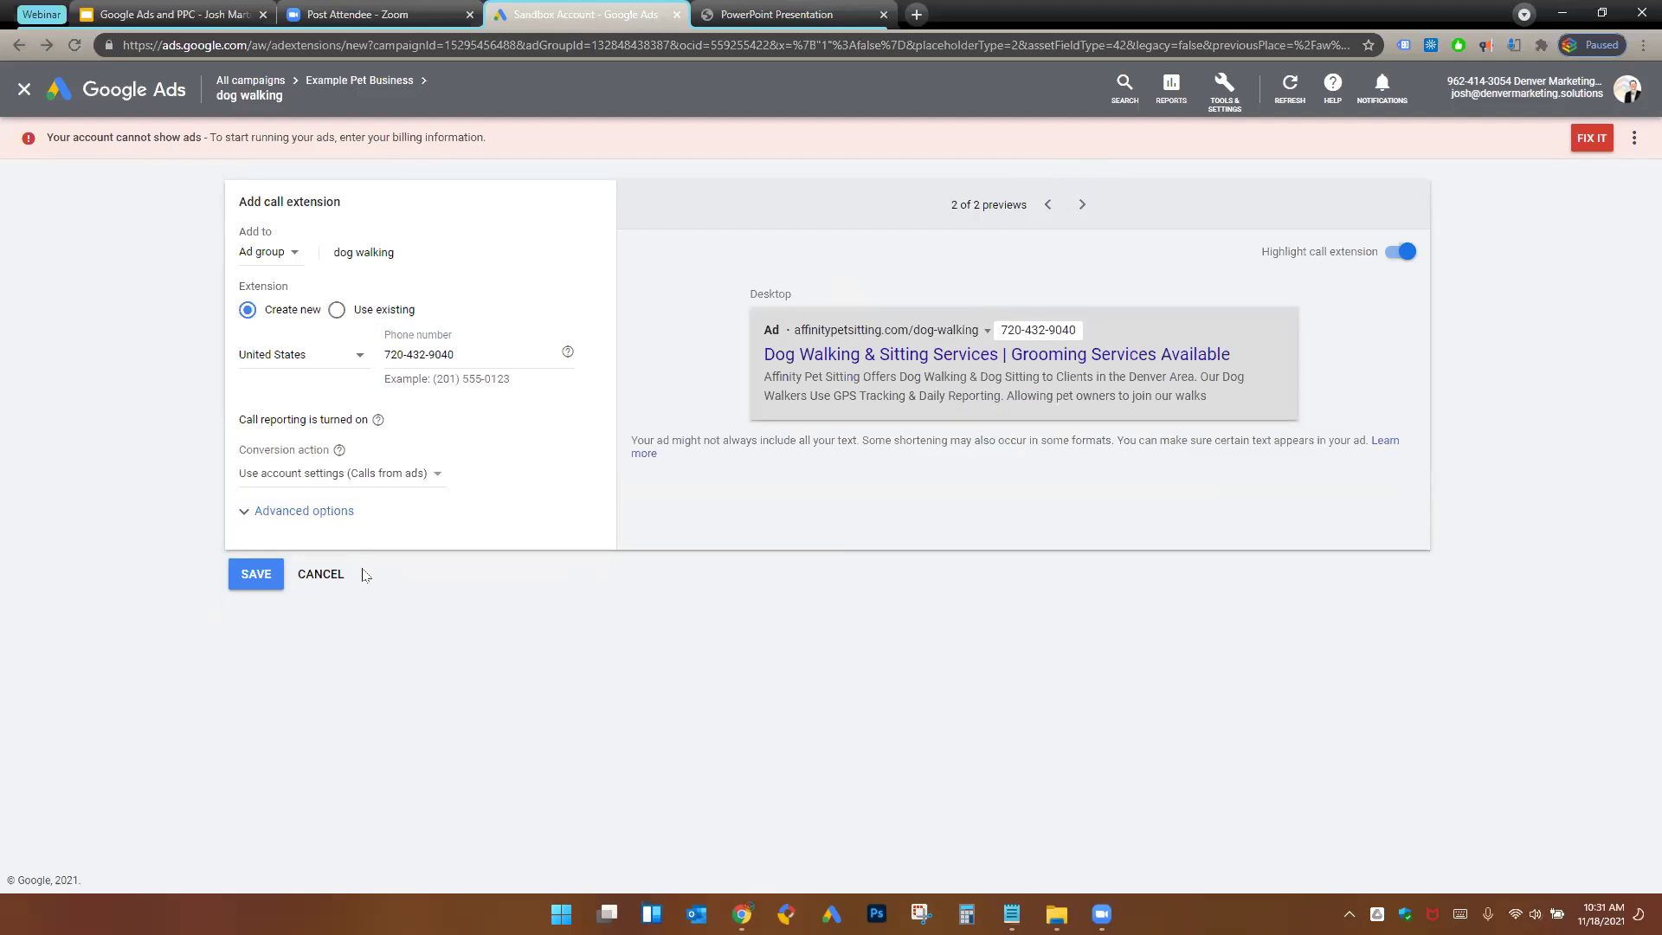
{"action": "left_click", "coordinate": [245, 575]}
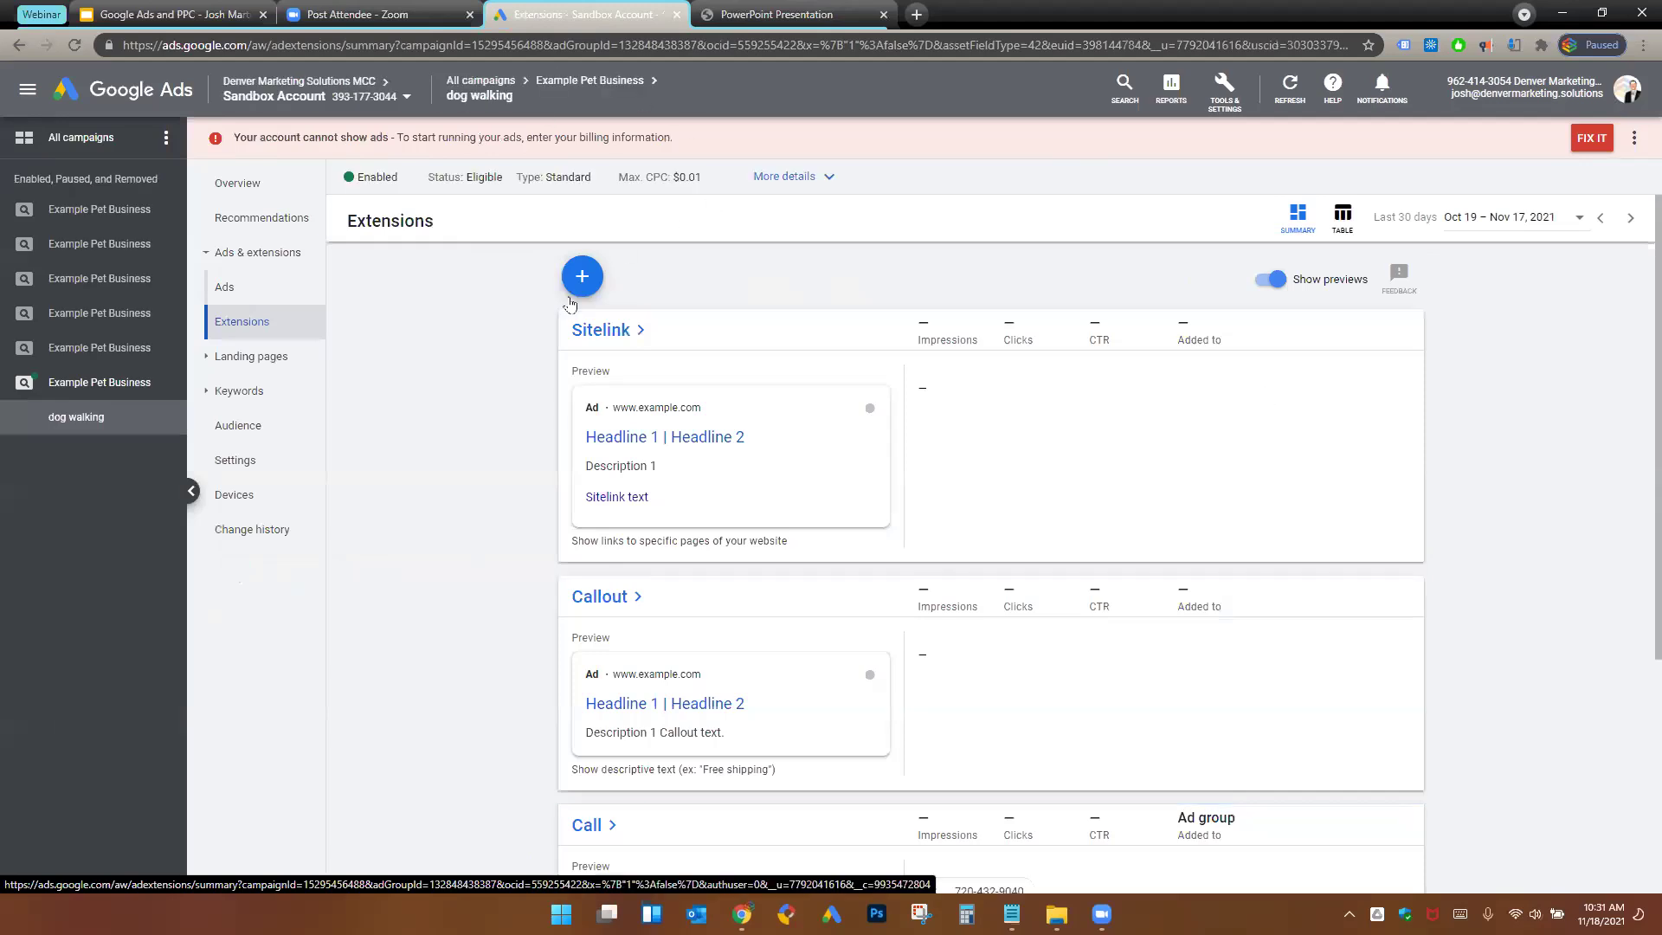
{"action": "left_click", "coordinate": [582, 277]}
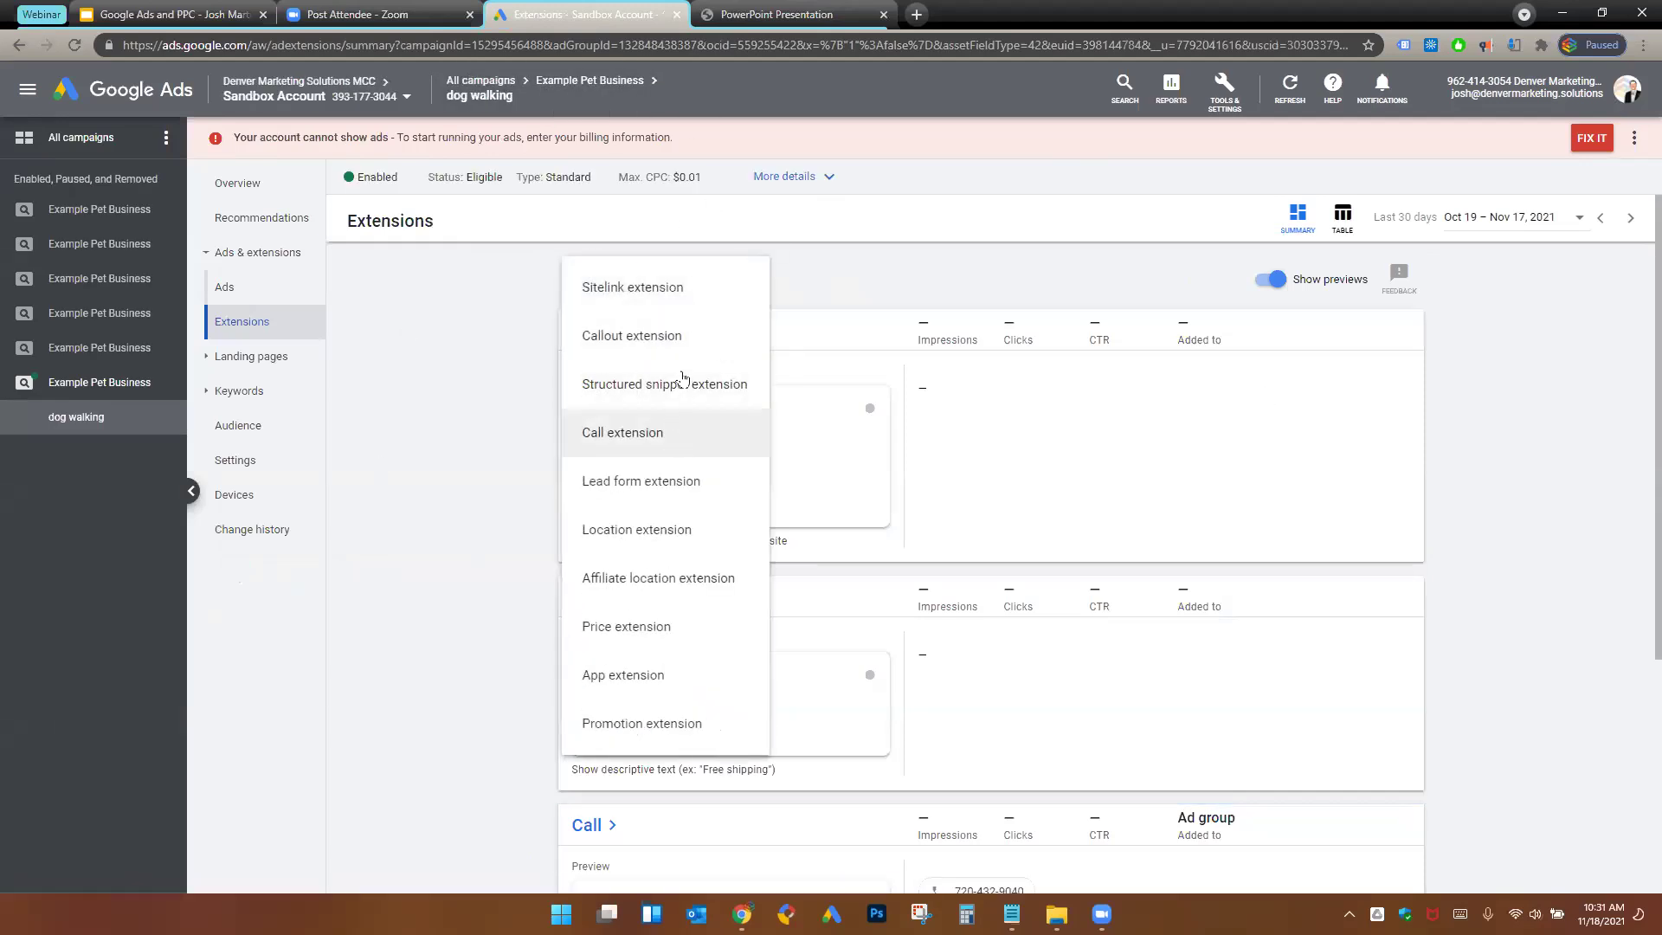
{"action": "left_click", "coordinate": [682, 346]}
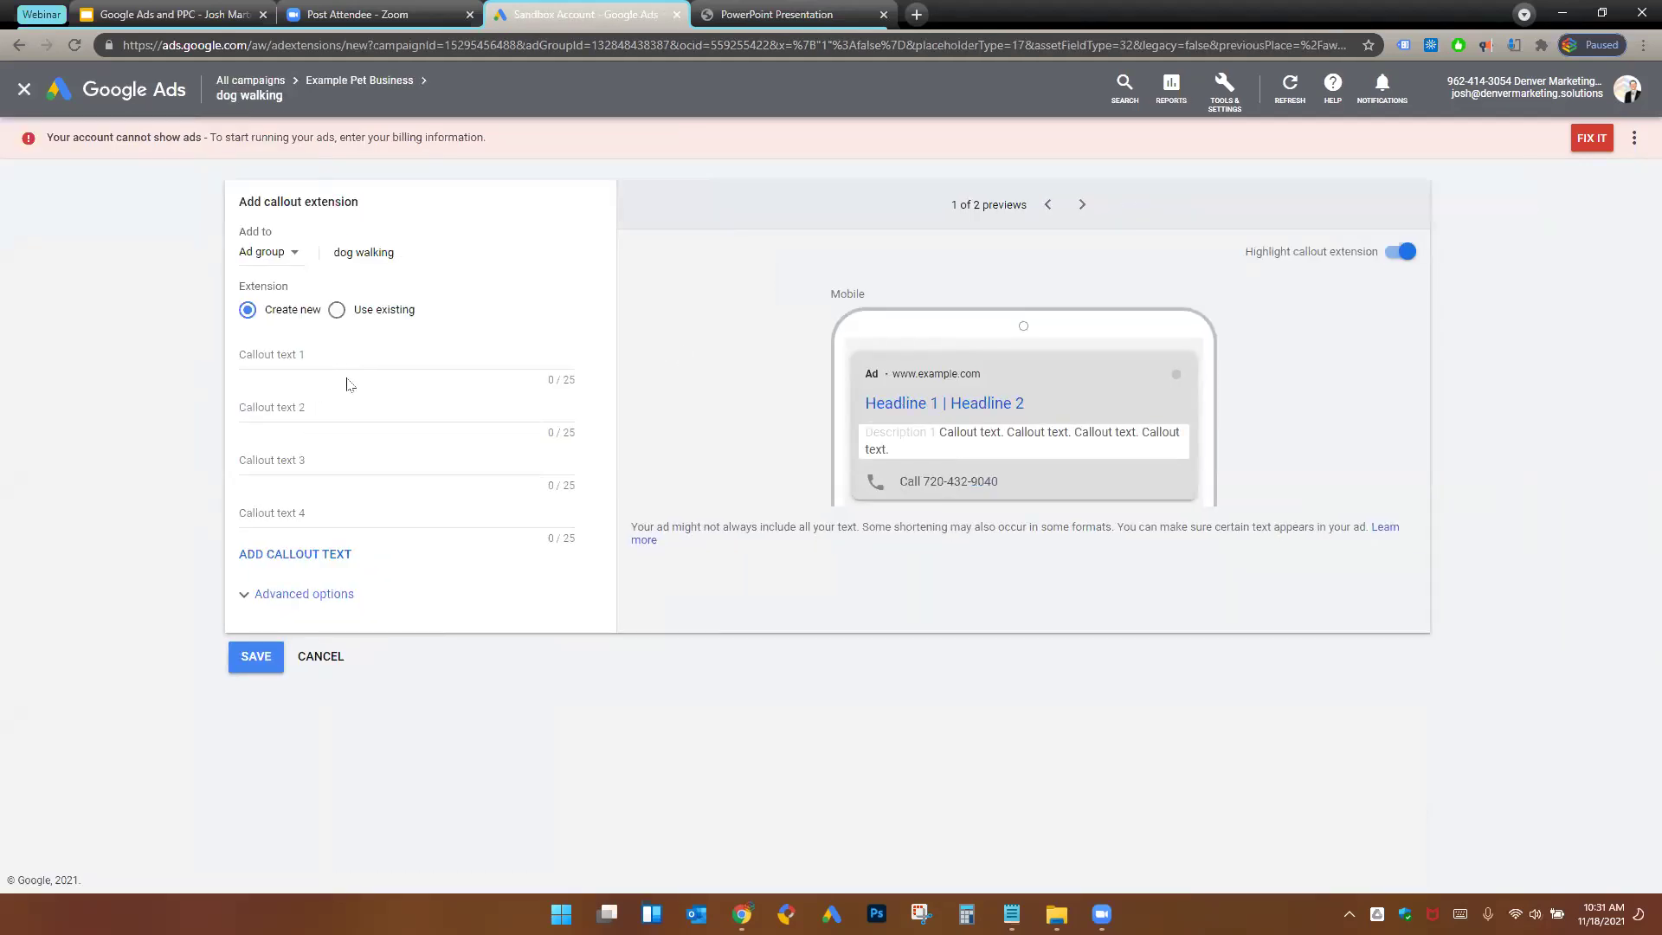
{"action": "left_click", "coordinate": [372, 357]}
{"action": "left_click", "coordinate": [374, 410]}
{"action": "key", "text": "Tab"}
{"action": "key", "text": "Tab"}
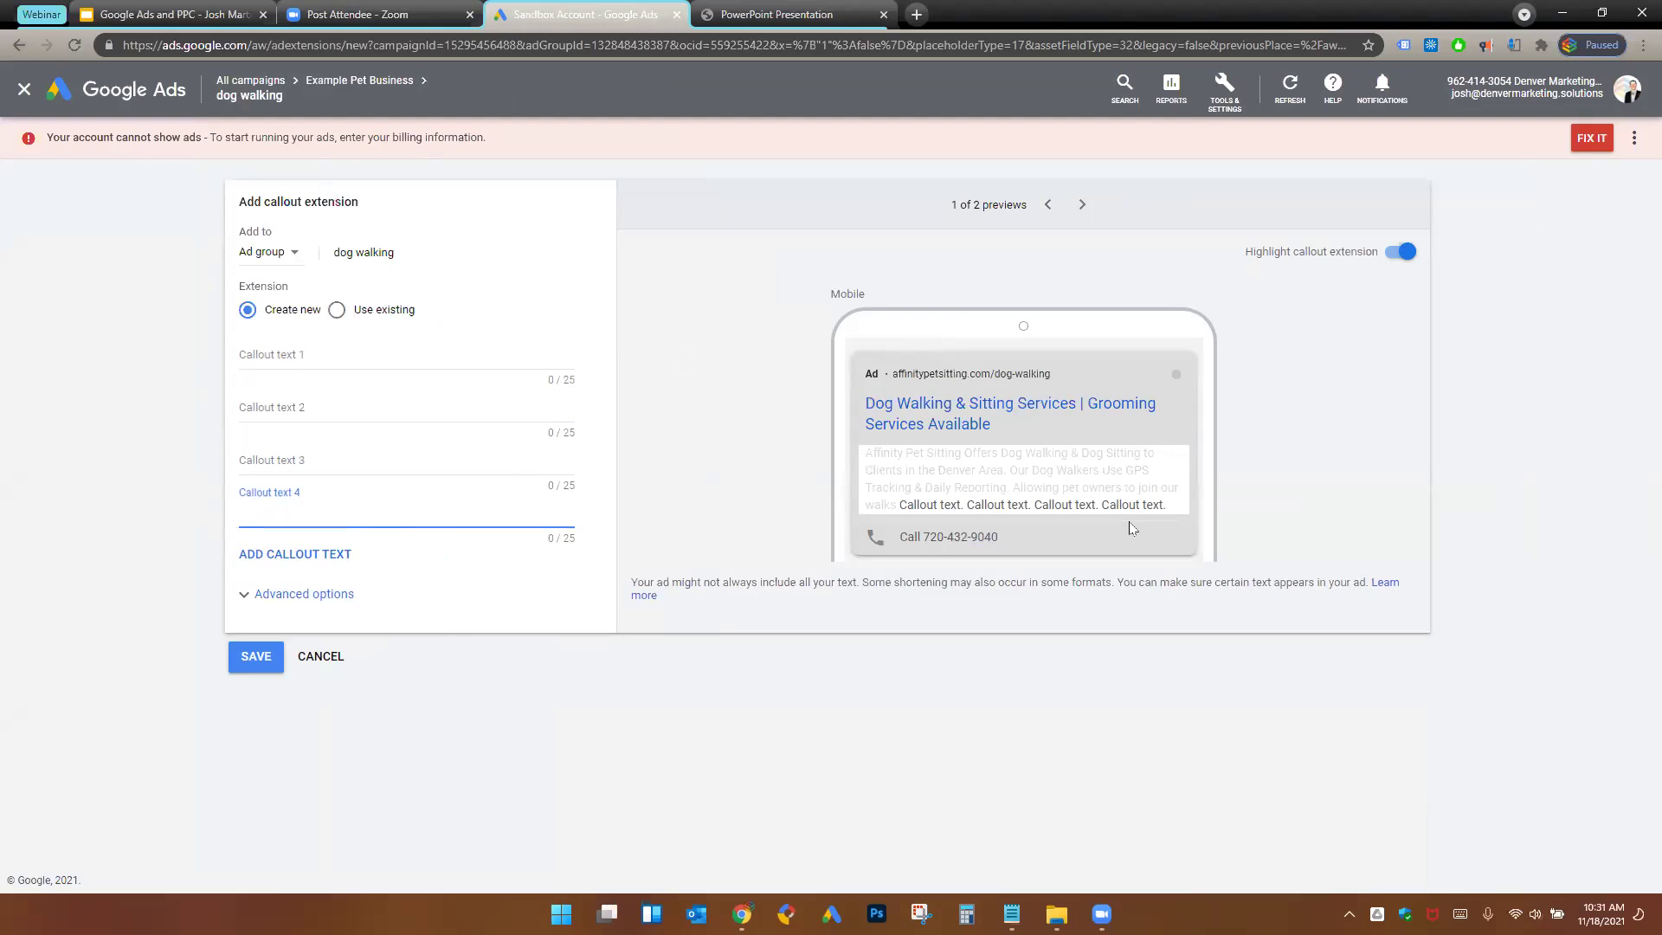
{"action": "left_click", "coordinate": [525, 361]}
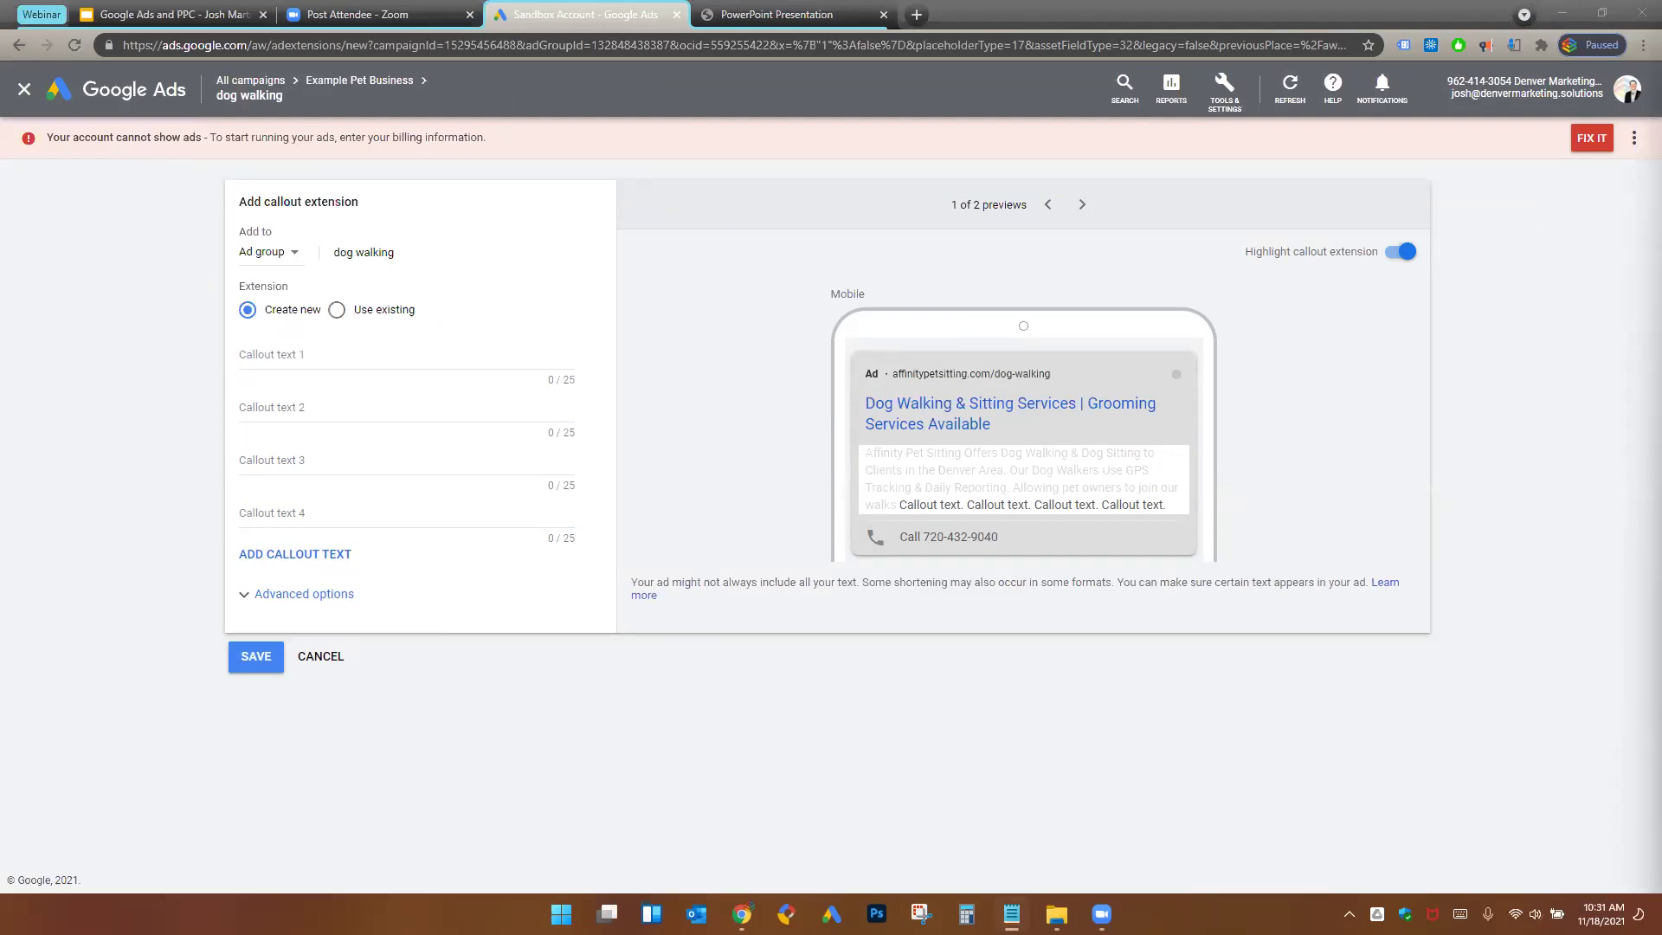
- Enter callouts GPS Tracking, Bonded & Insured, Locally Owned & Operated, and Well Qualified Employees
{"action": "left_click", "coordinate": [442, 358]}
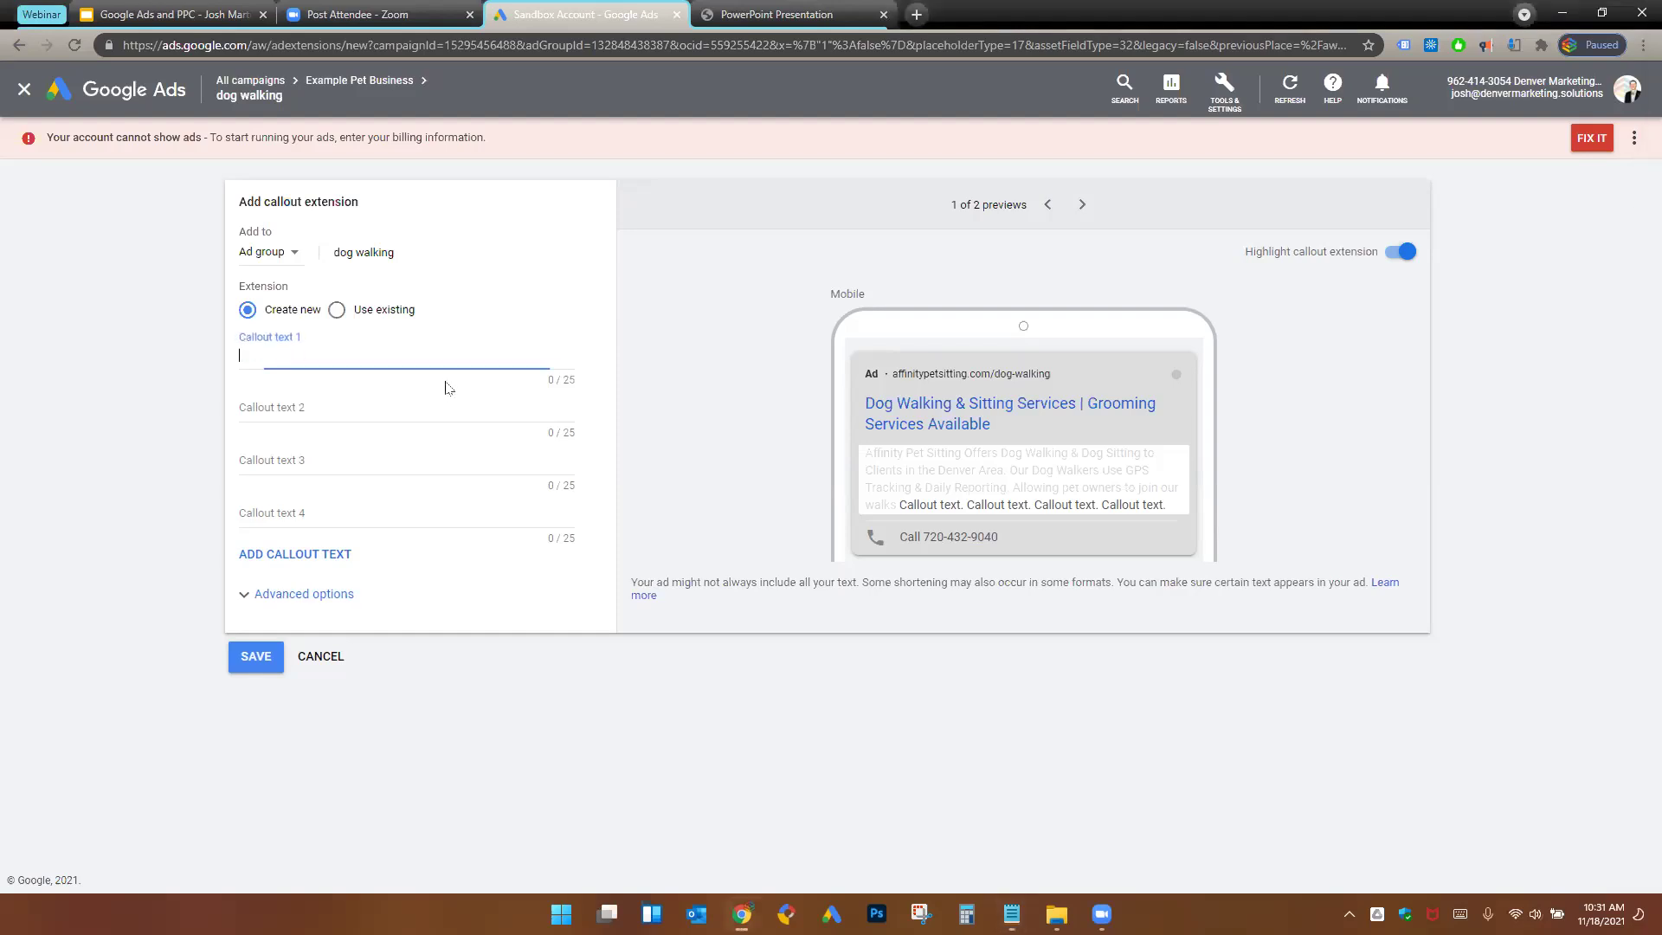
{"action": "type", "text": "GPS Tracking"}
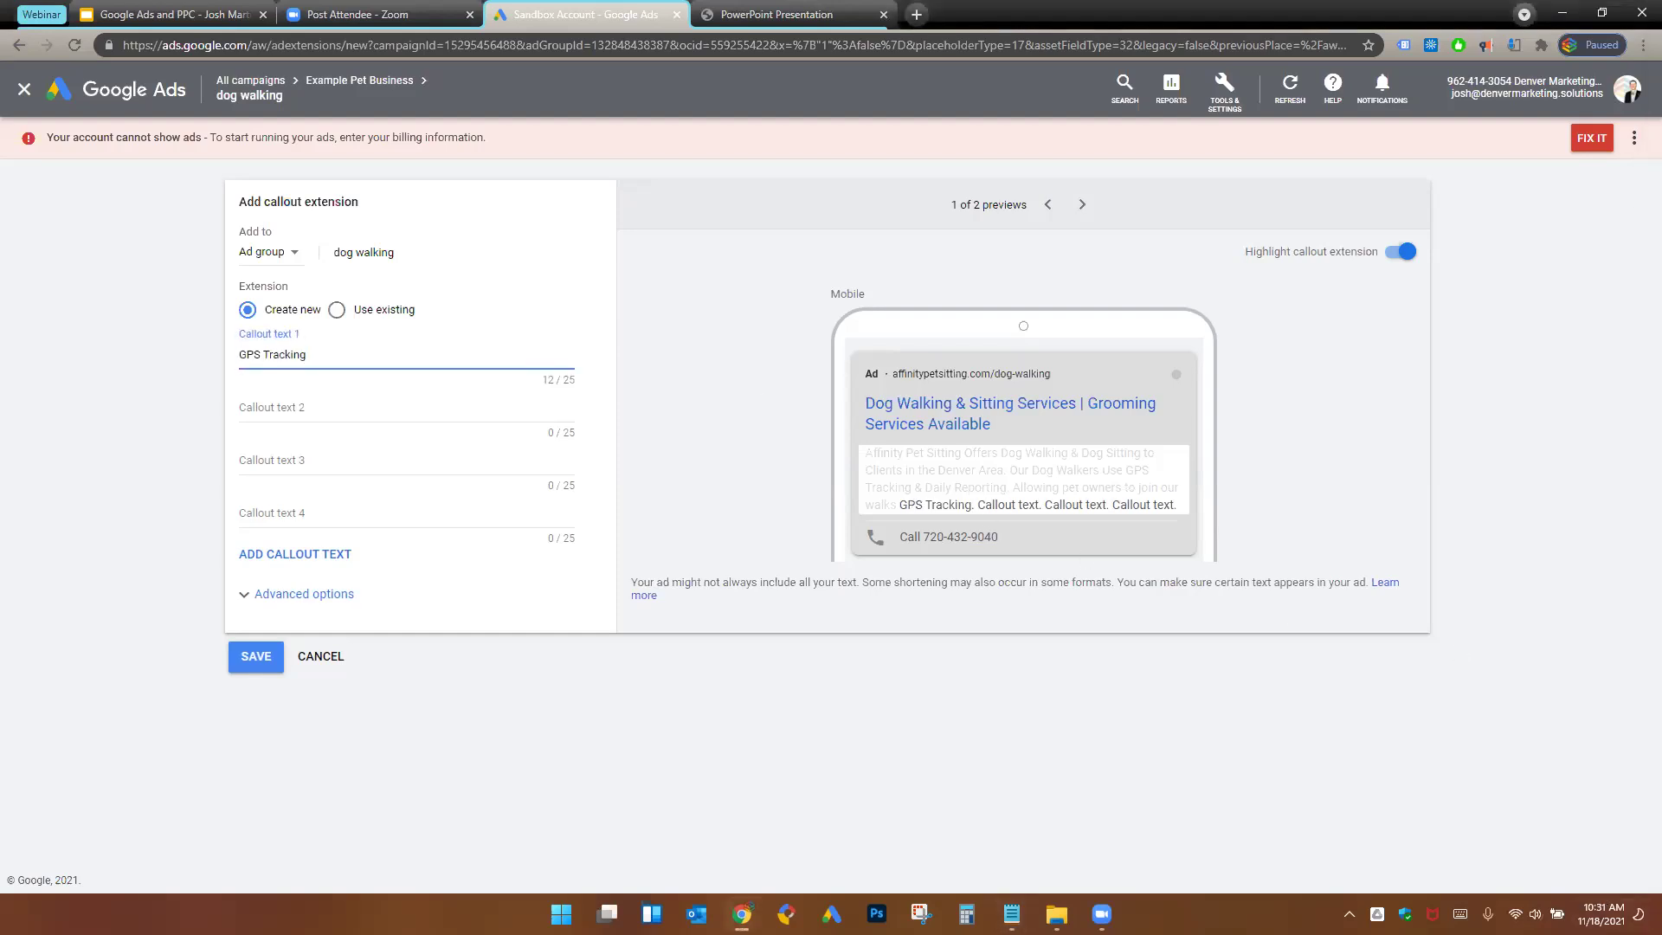
{"action": "left_click", "coordinate": [335, 411]}
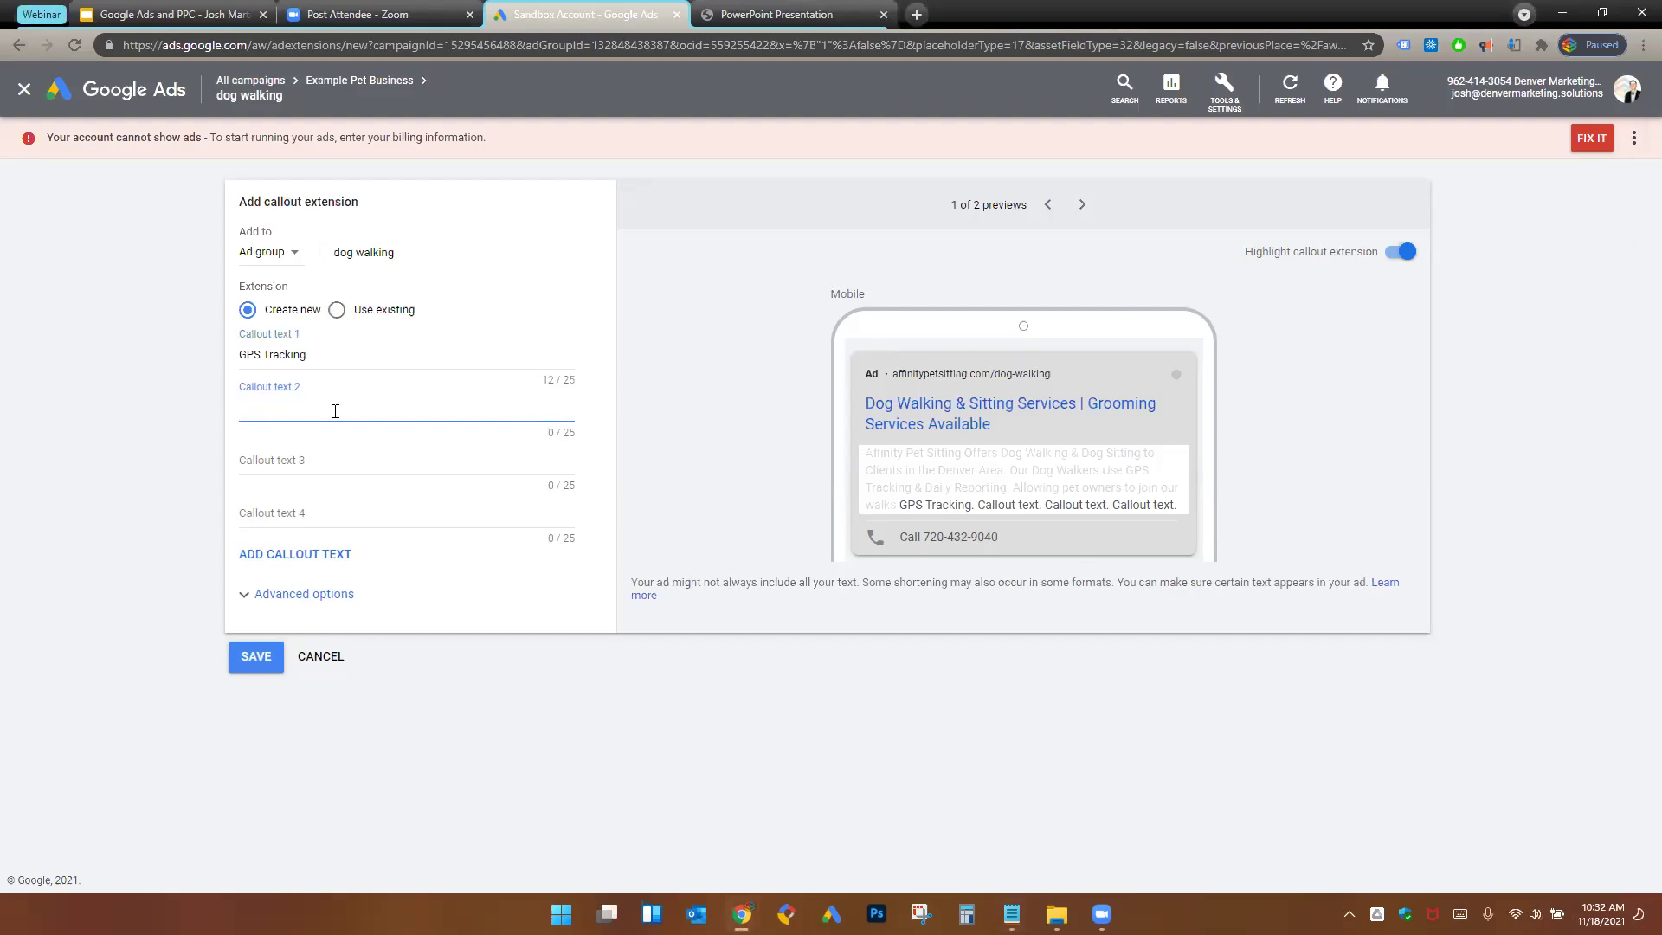
{"action": "type", "text": "Bonded & Insured"}
{"action": "key", "text": "Tab"}
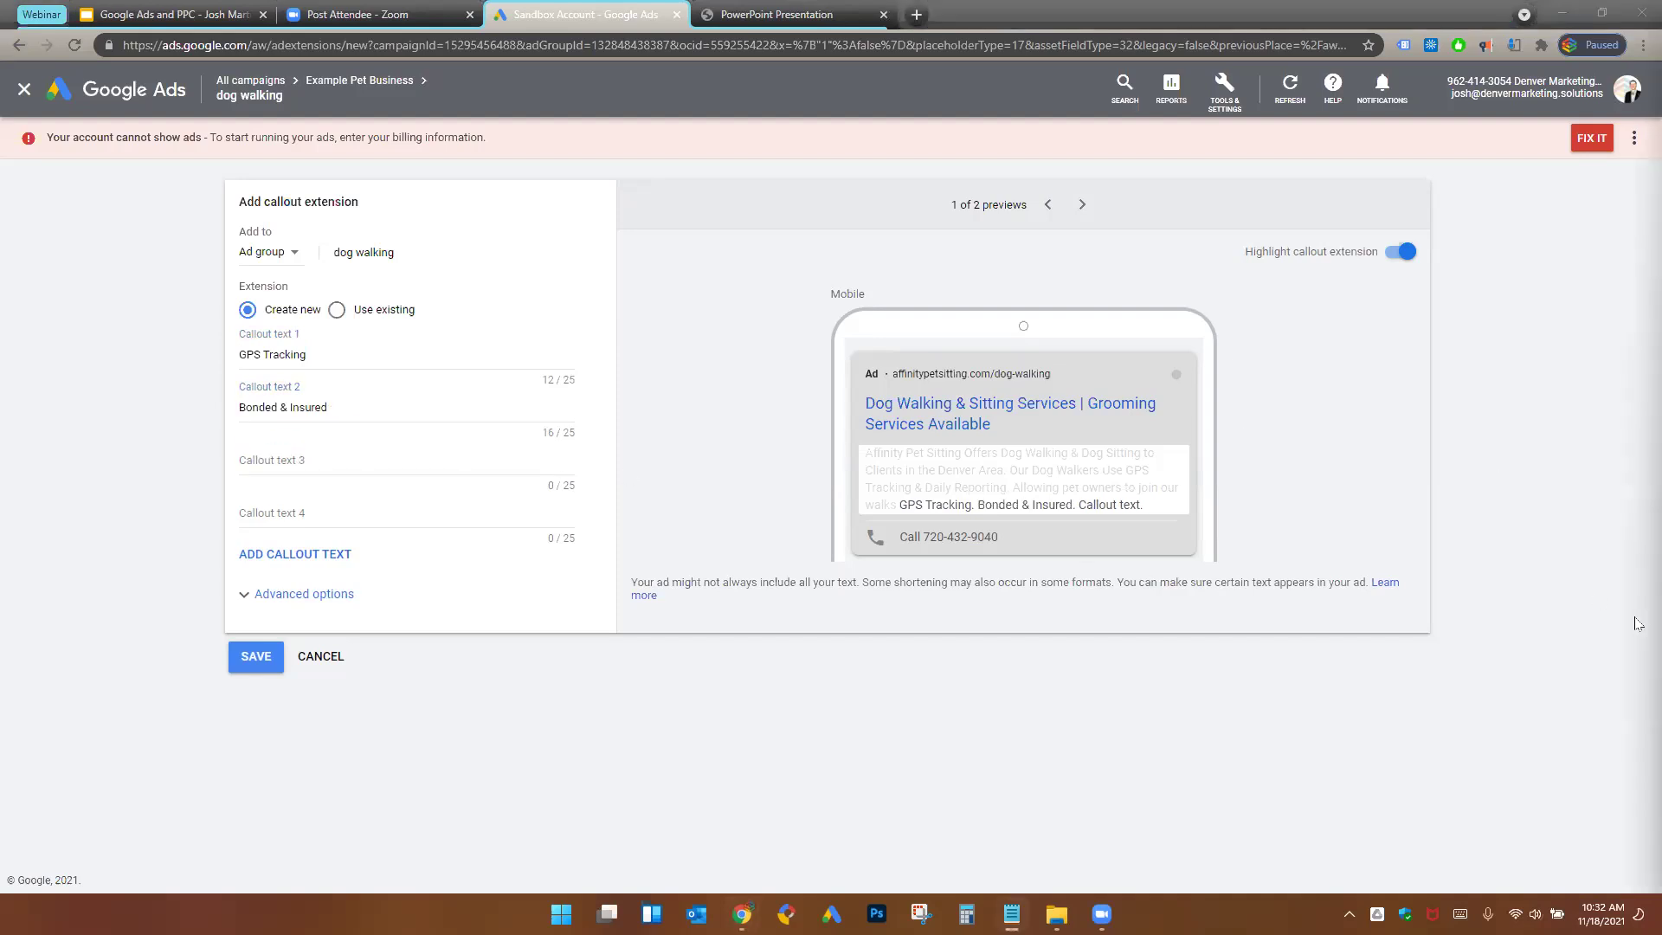
{"action": "left_click", "coordinate": [408, 458]}
{"action": "type", "text": "Locally Owned & Operated"}
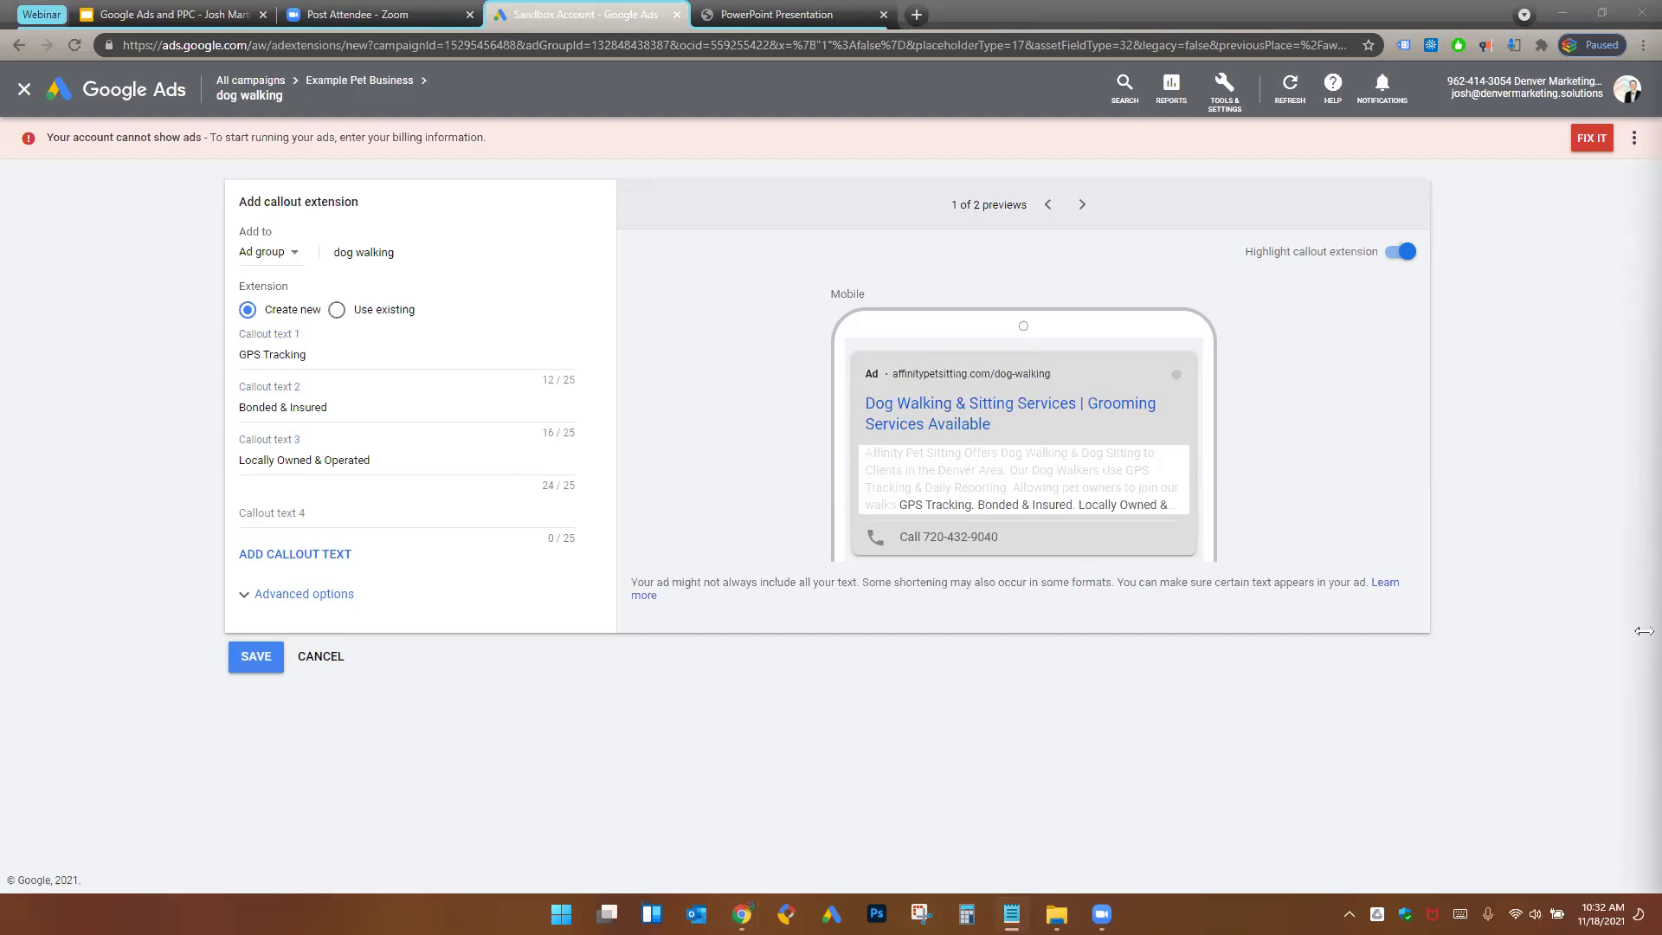
{"action": "left_click", "coordinate": [286, 519]}
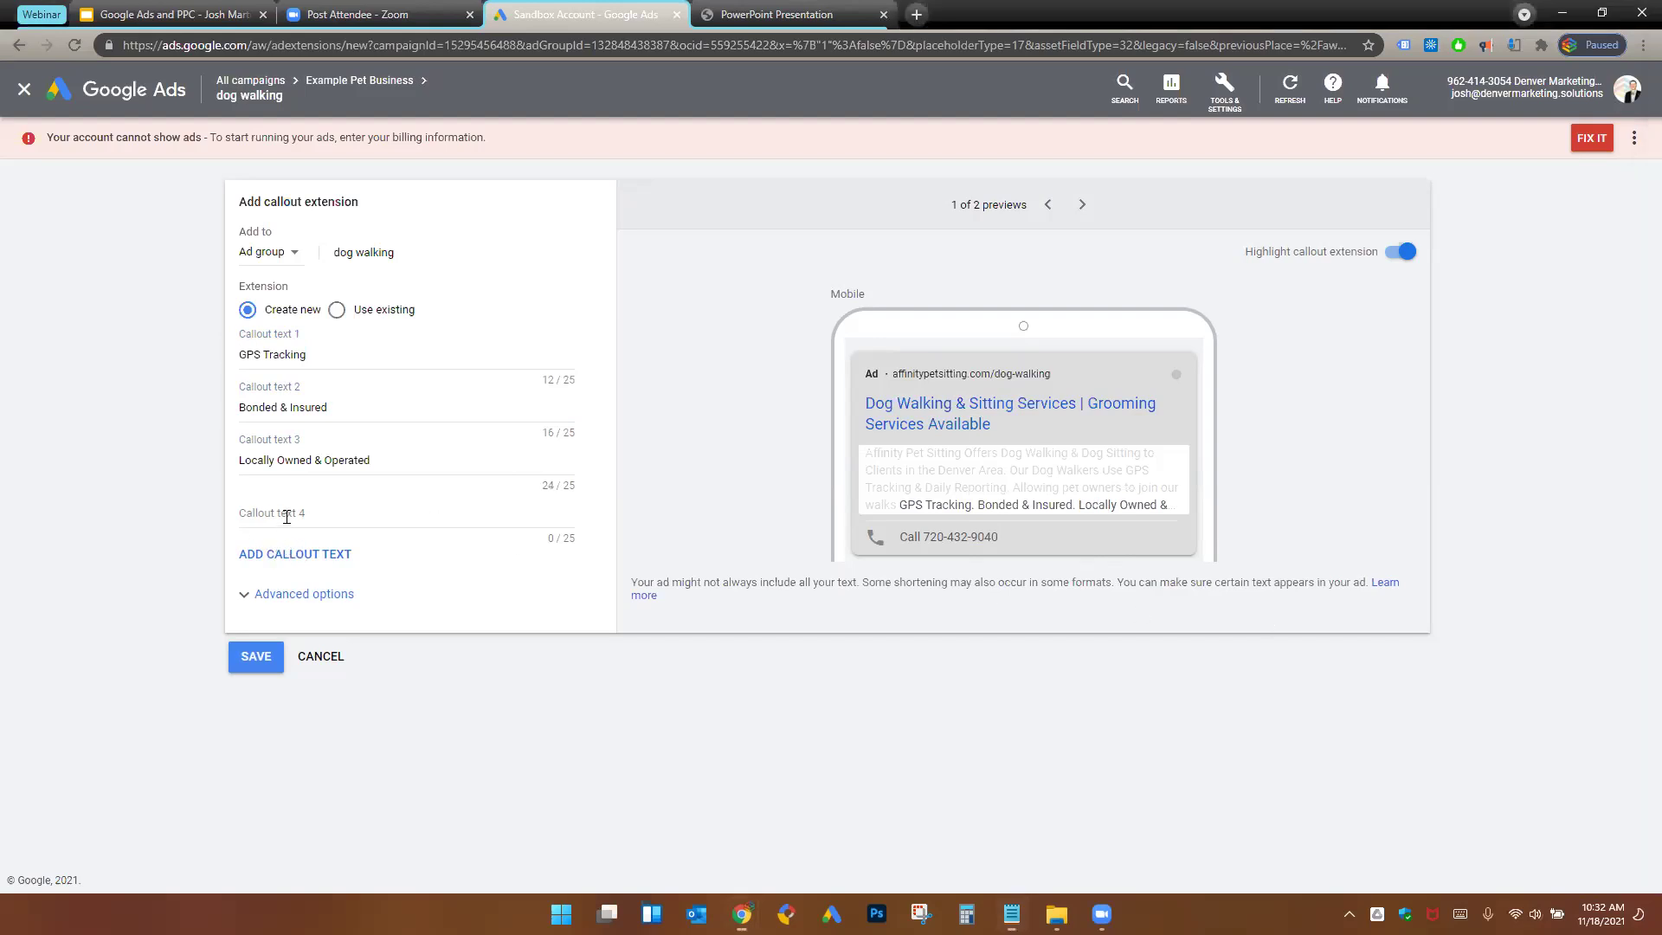
{"action": "type", "text": "Well Qualified Employees"}
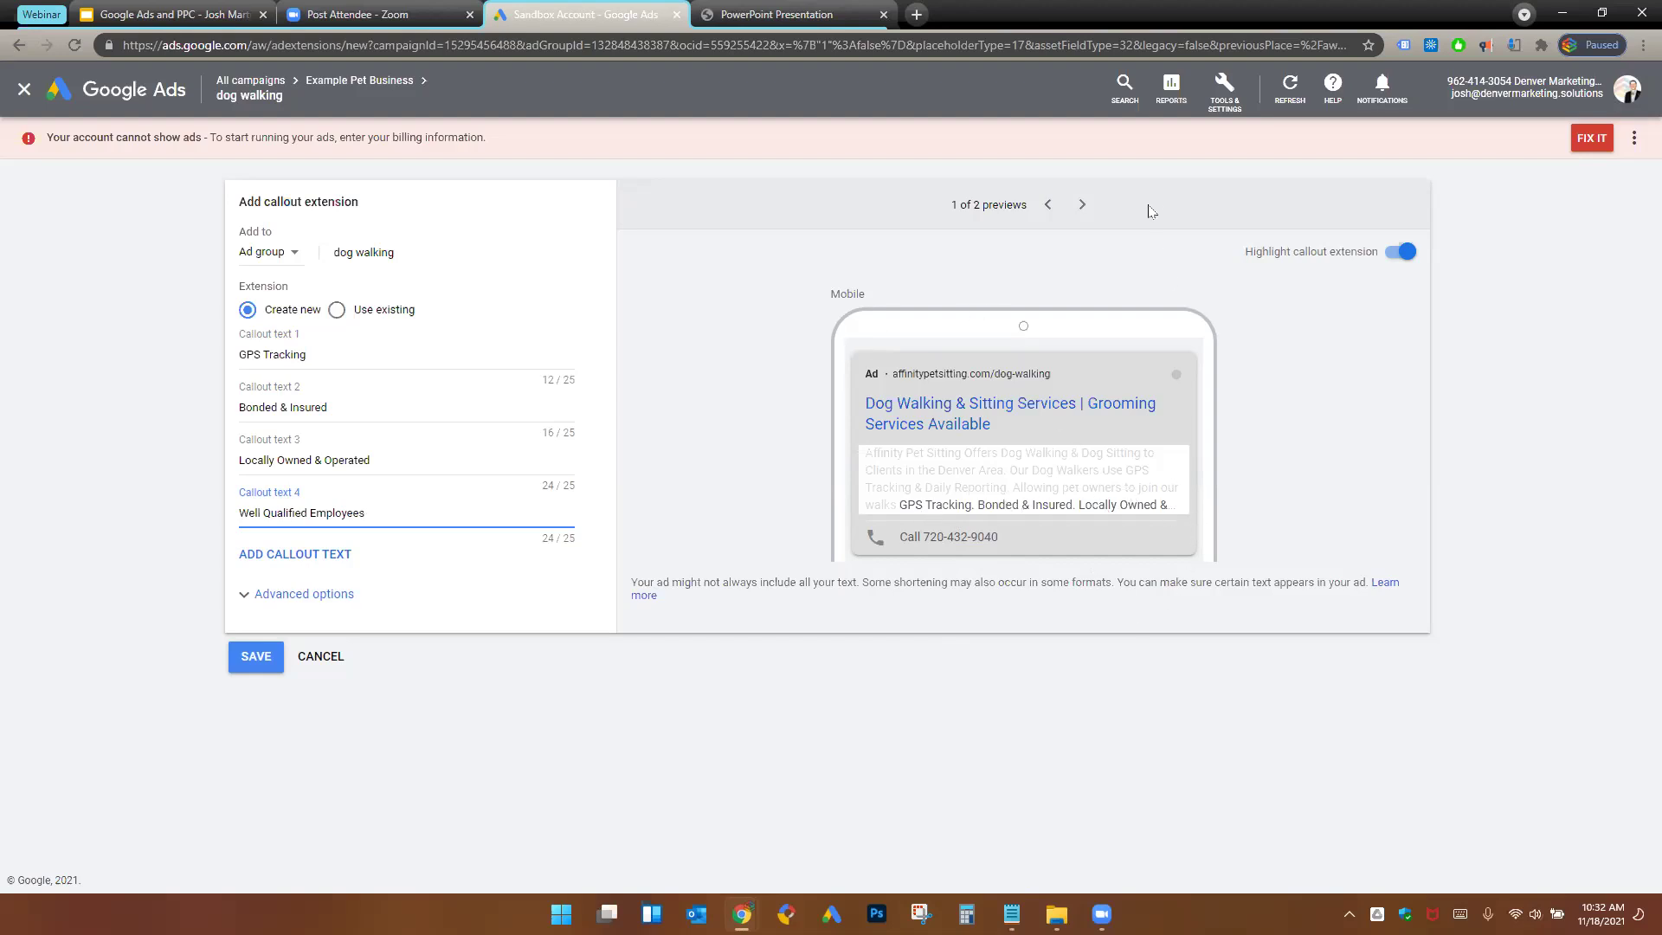
- Preview the four callouts on desktop, check each entry, and save them
{"action": "left_click", "coordinate": [1082, 205]}
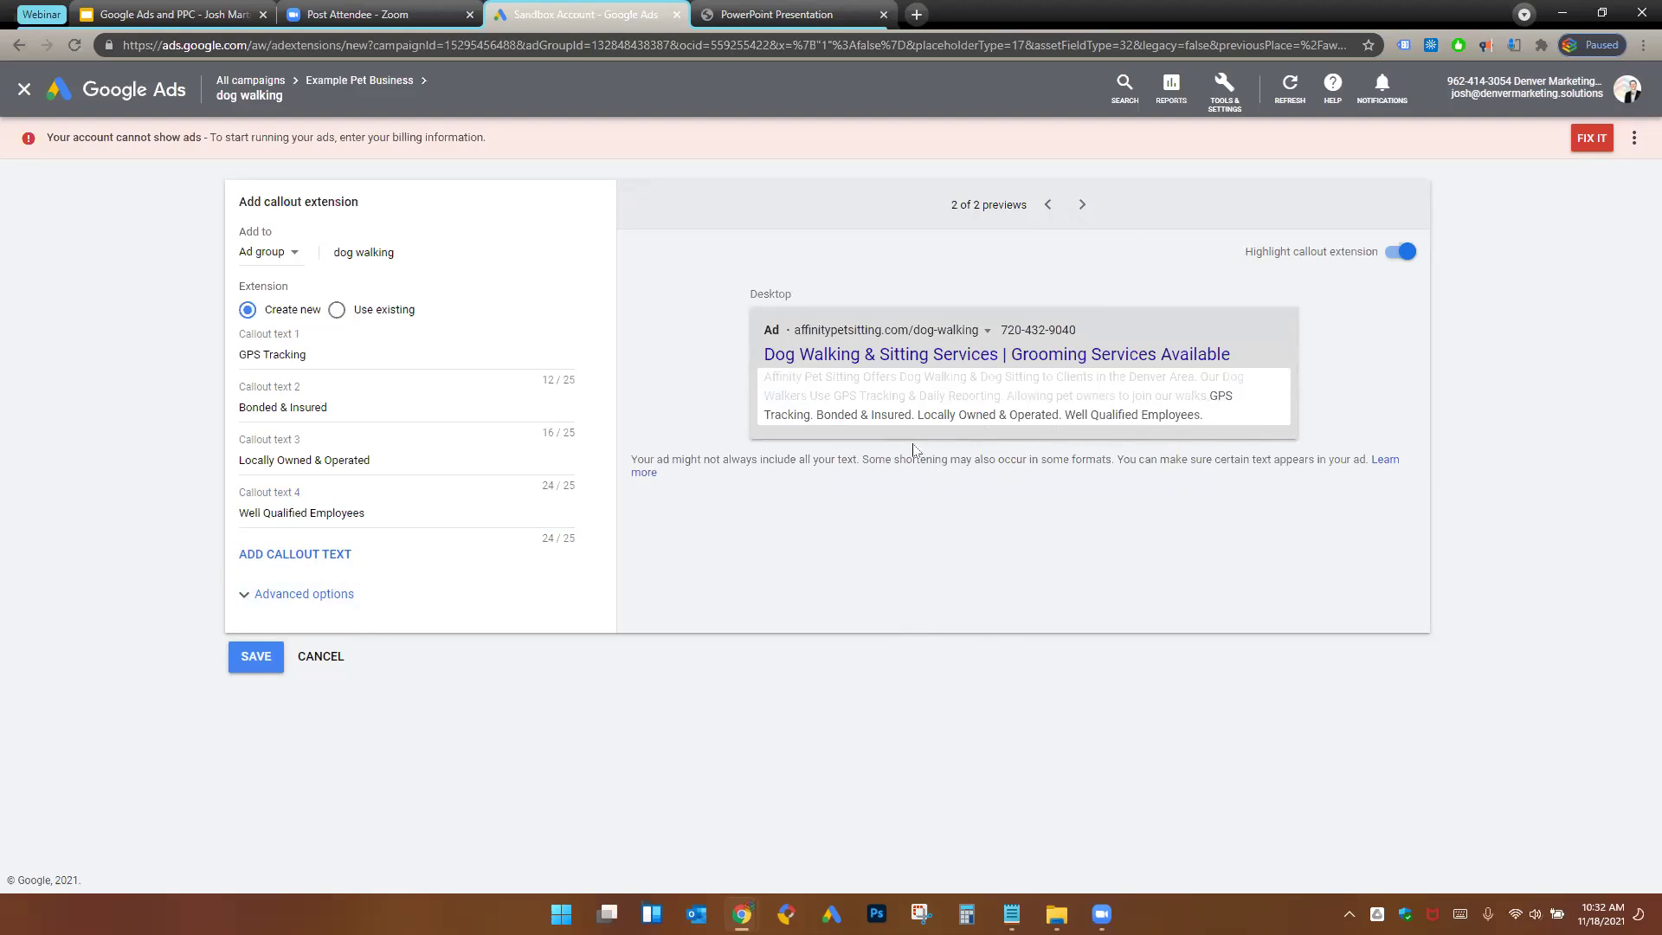
{"action": "left_click", "coordinate": [362, 357]}
{"action": "left_click", "coordinate": [377, 410]}
{"action": "left_click", "coordinate": [408, 462]}
{"action": "left_click", "coordinate": [413, 514]}
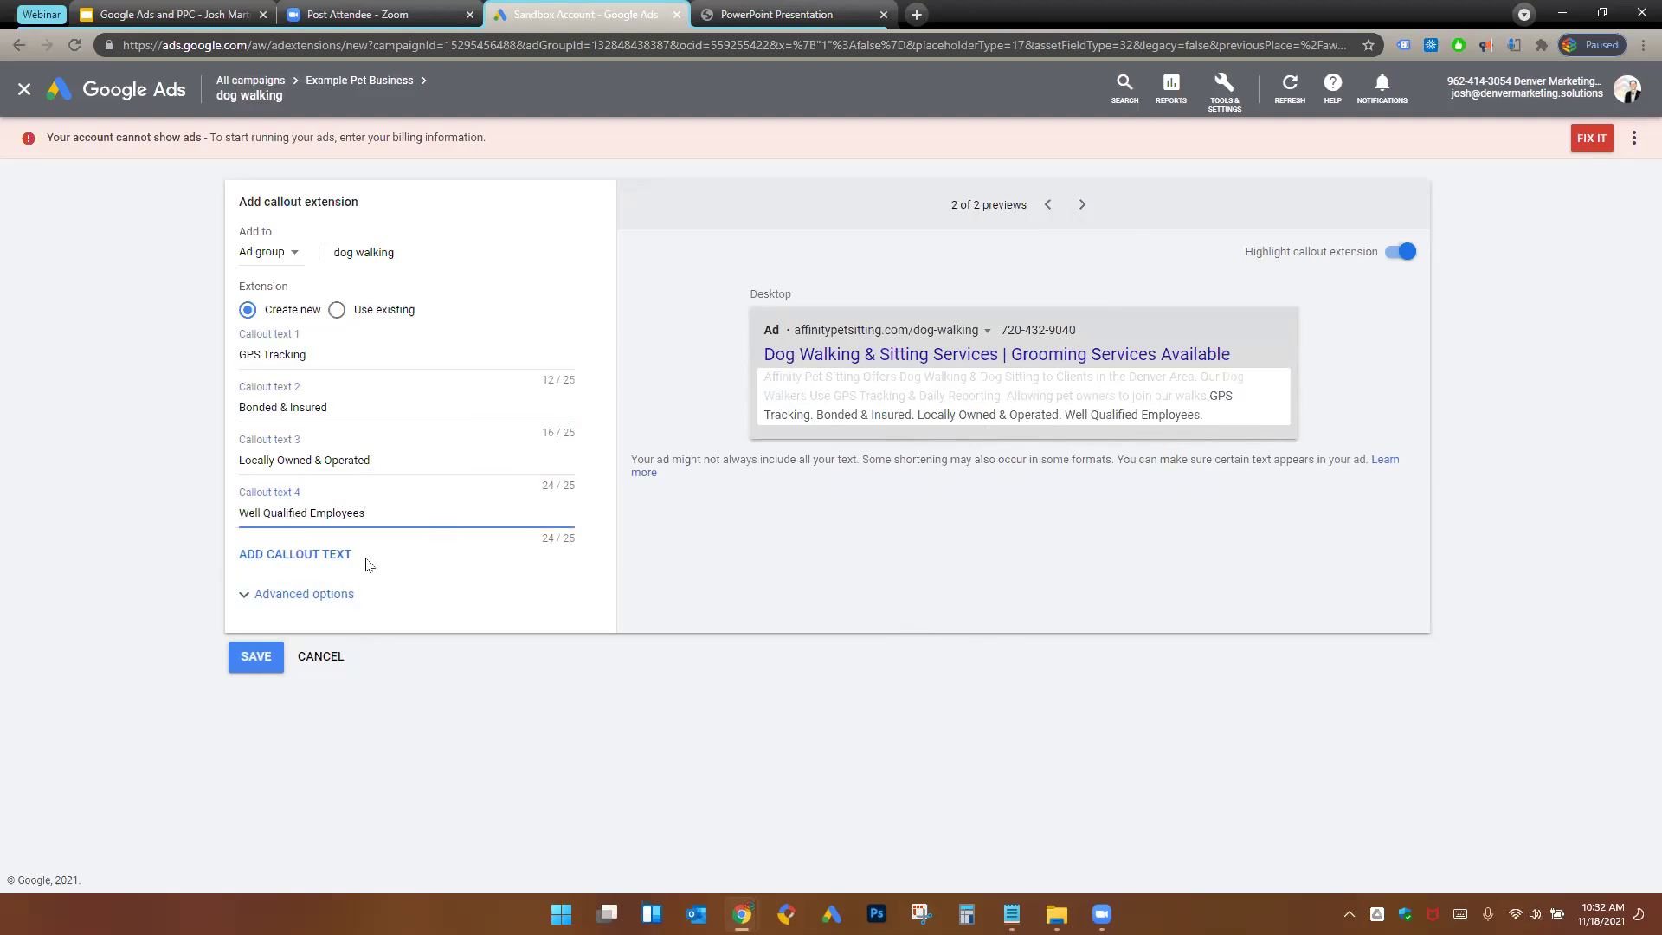
{"action": "left_click", "coordinate": [284, 654]}
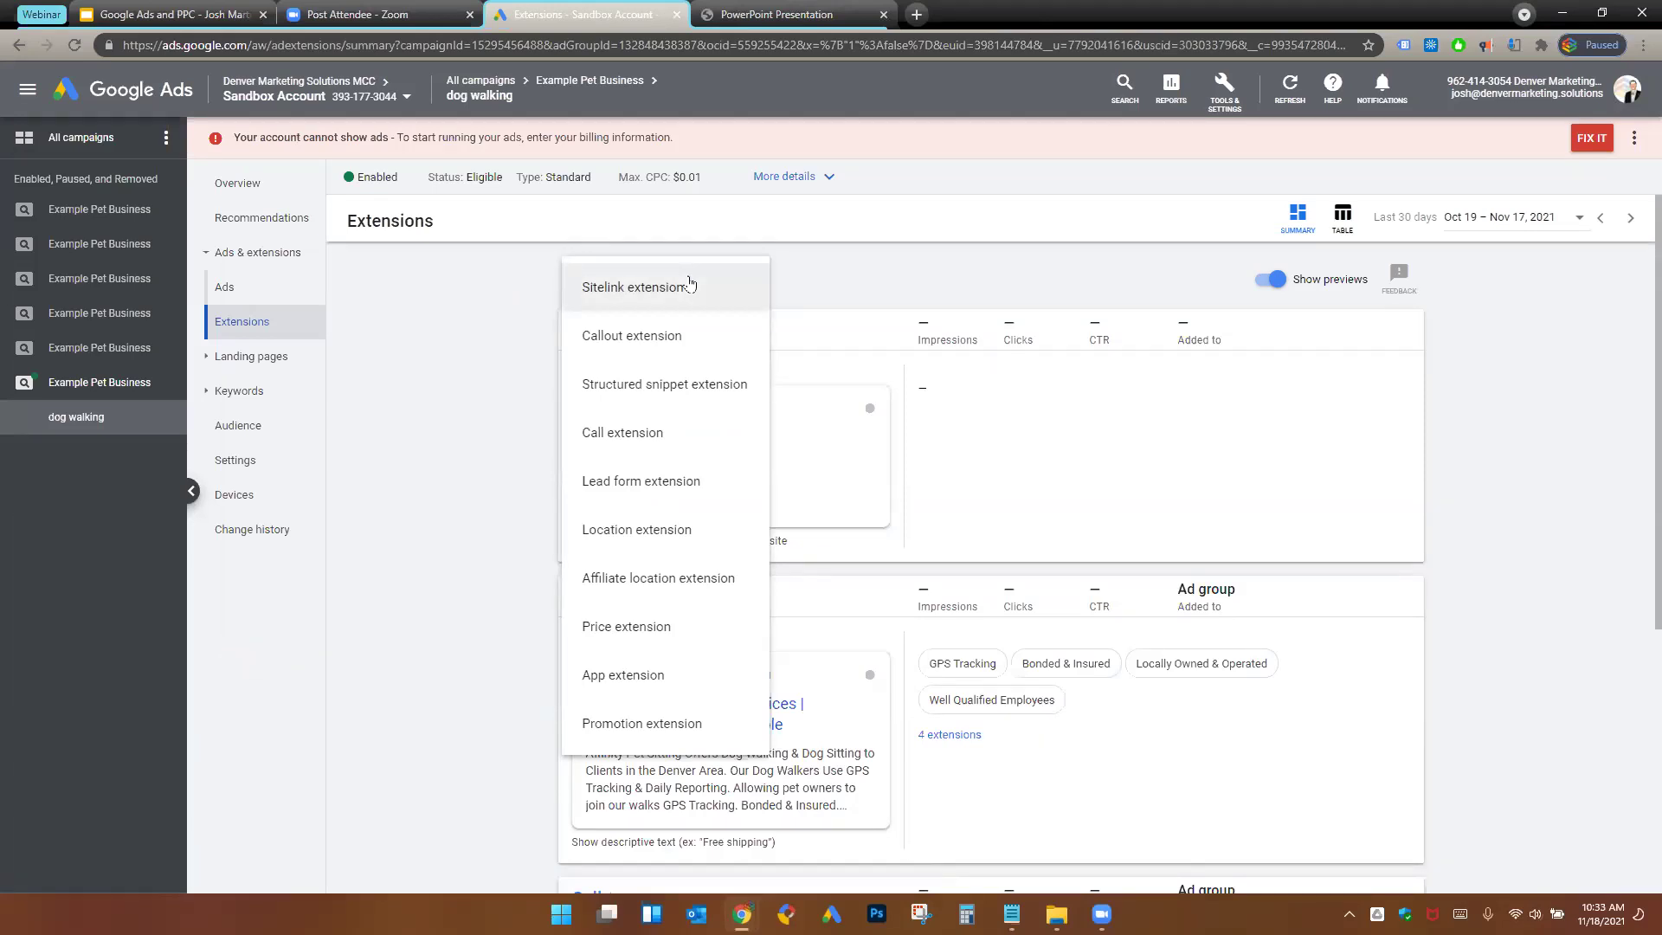
{"action": "left_click", "coordinate": [689, 286]}
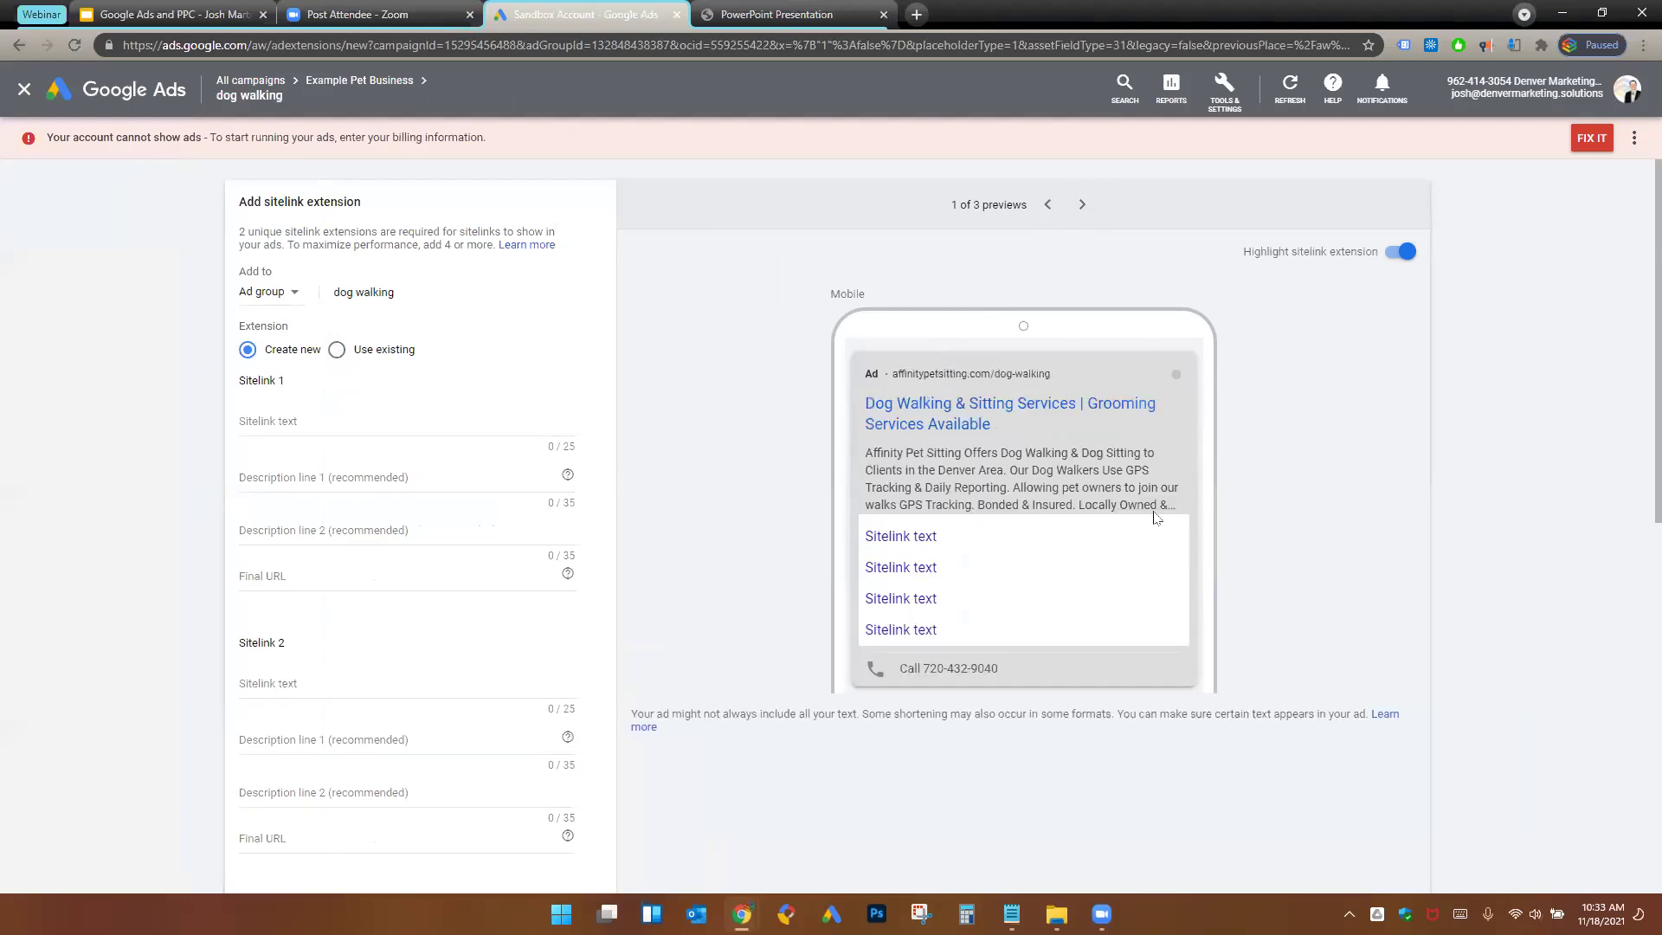
{"action": "scroll", "coordinate": [1420, 660], "scroll_direction": "down", "scroll_amount": 2}
{"action": "scroll", "coordinate": [1419, 660], "scroll_direction": "down", "scroll_amount": 2}
{"action": "scroll", "coordinate": [782, 516], "scroll_direction": "up", "scroll_amount": 4}
{"action": "left_click_drag", "start_coordinate": [850, 547], "coordinate": [937, 543]}
{"action": "triple_click", "coordinate": [870, 545]}
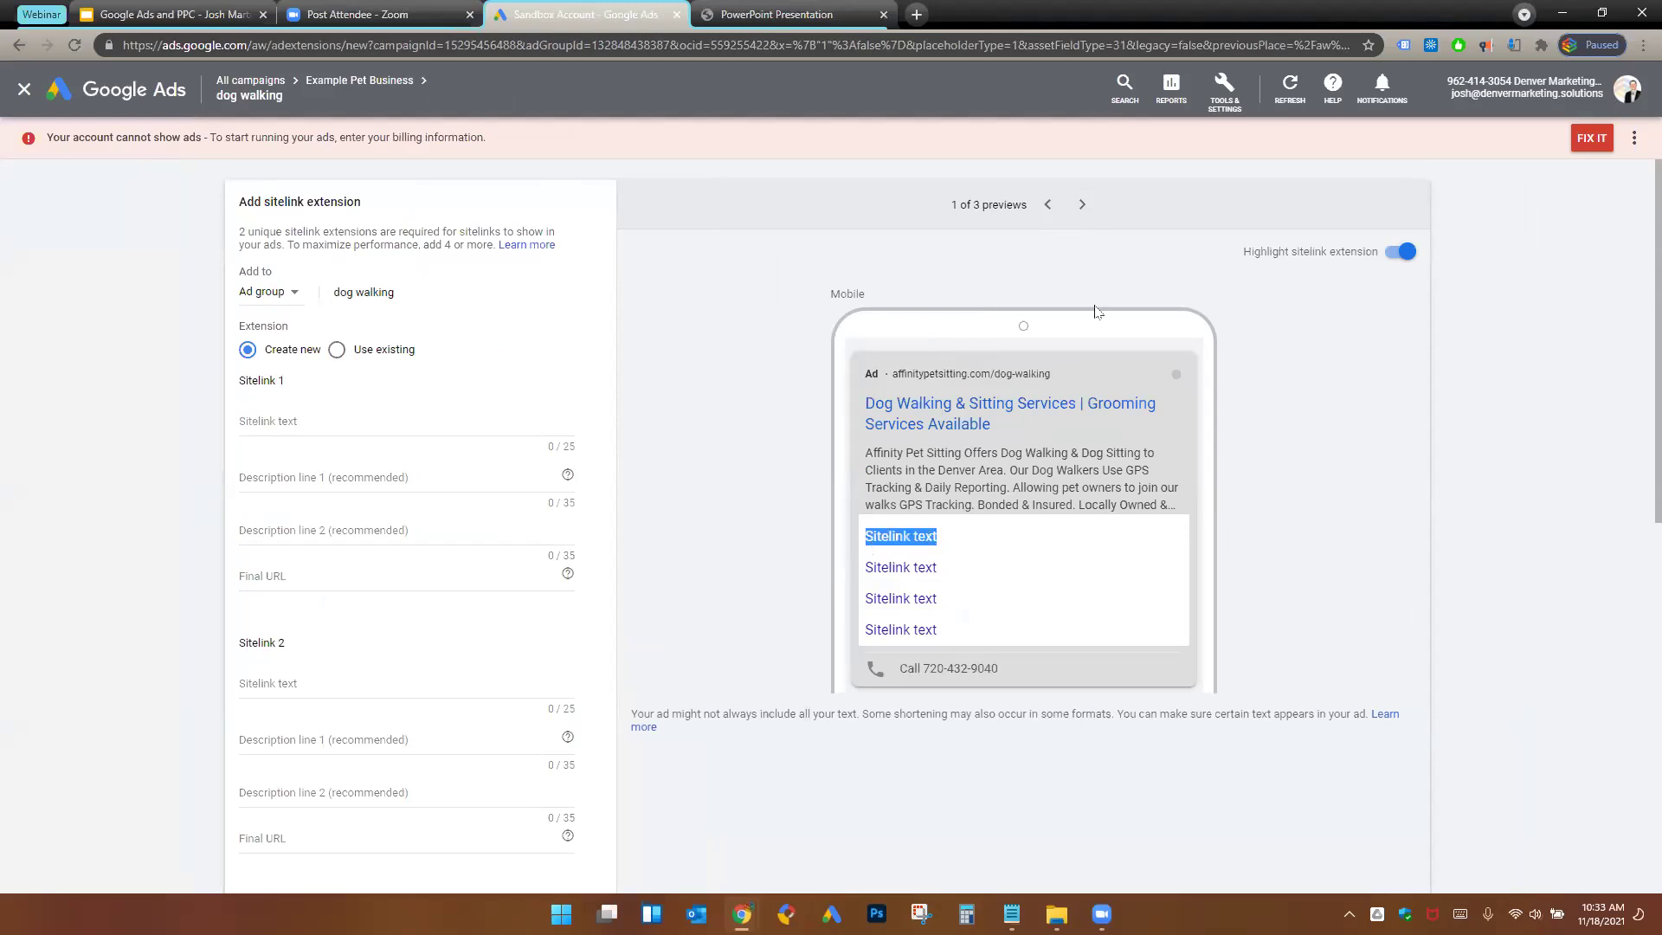
{"action": "left_click", "coordinate": [1082, 206]}
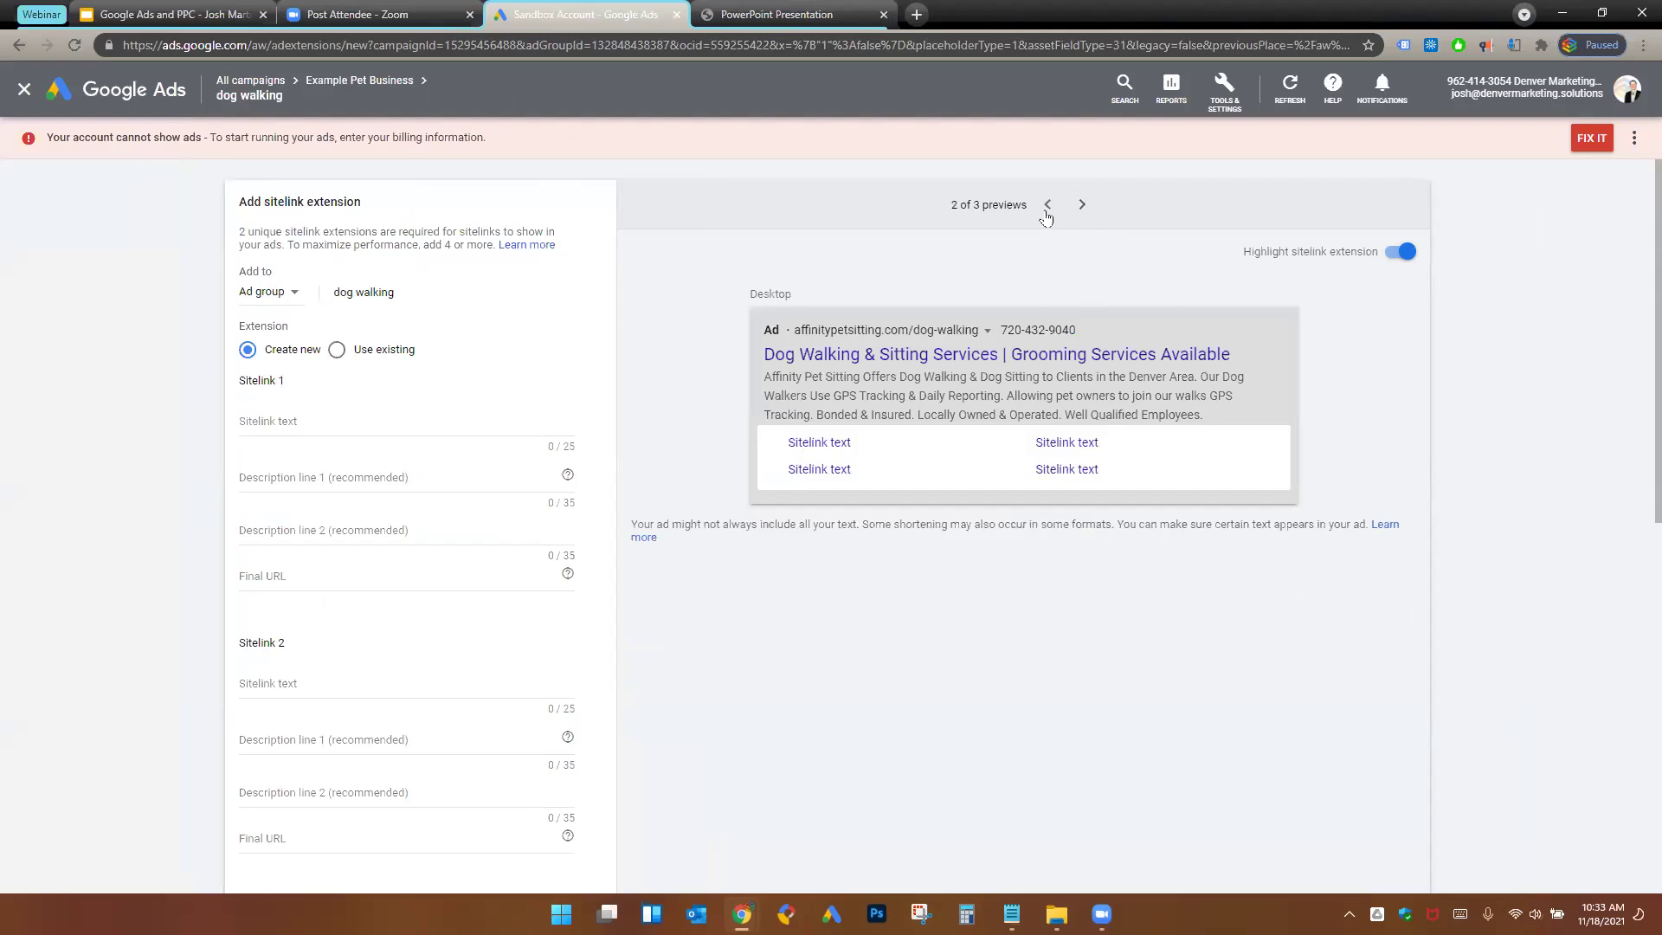
{"action": "left_click", "coordinate": [1047, 206]}
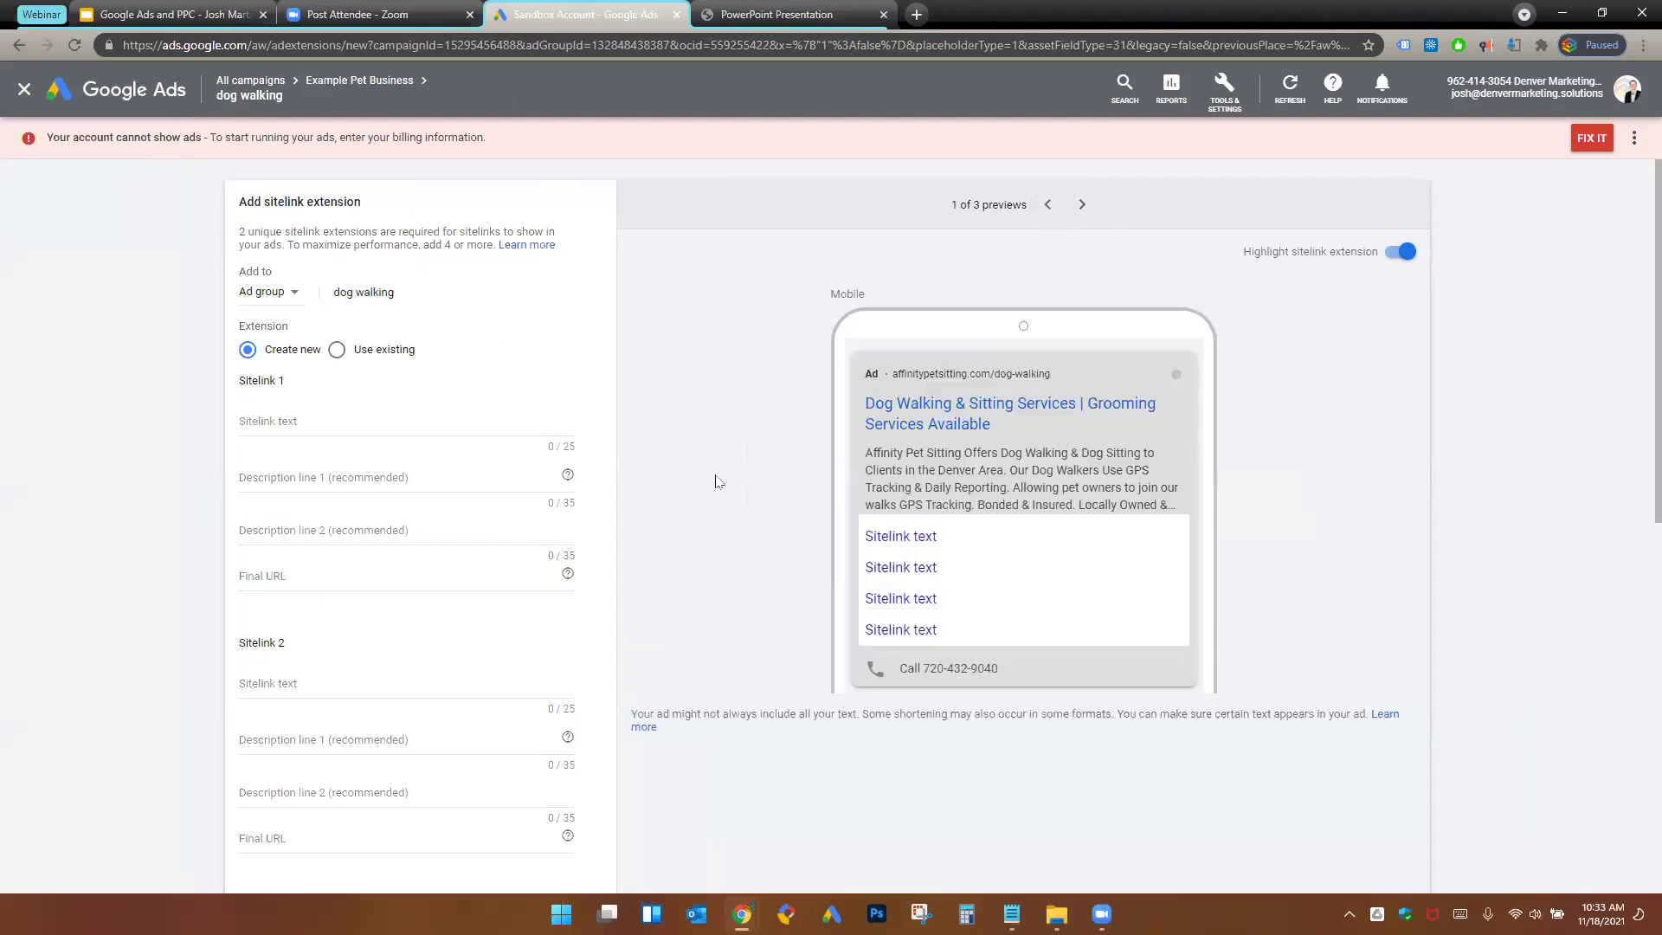
{"action": "key", "text": "Tab"}
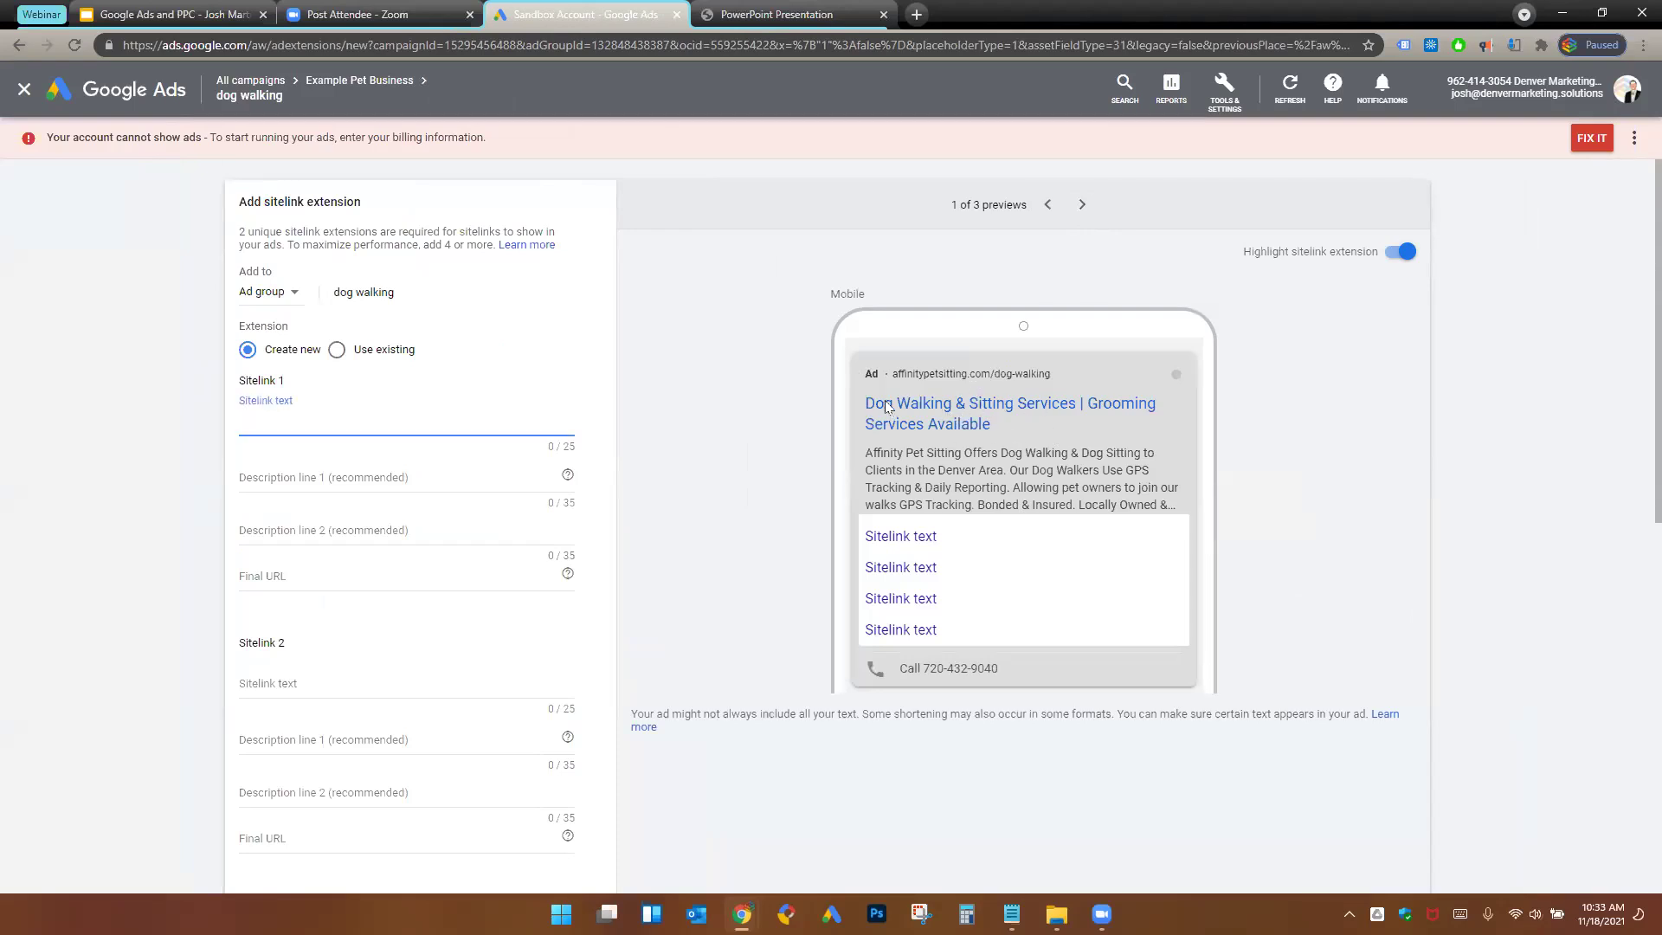
{"action": "key", "text": "alt+Tab"}
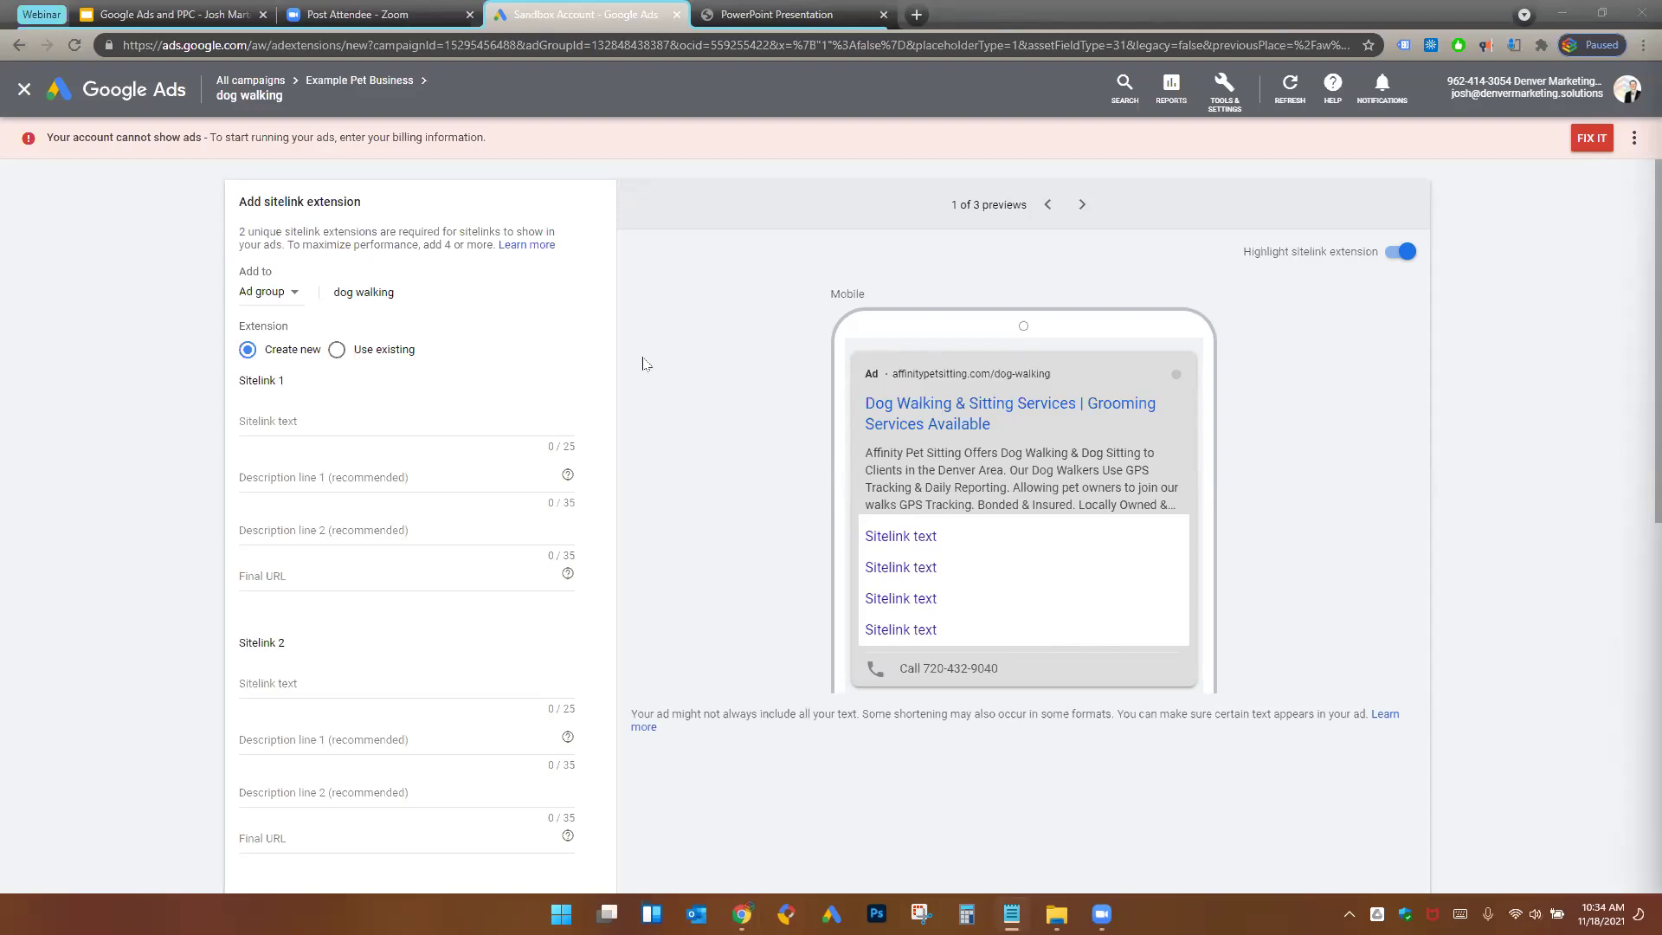
- Fill sitelink 1 as 'Contact Us Now' with two description lines and the contact-us page URL
{"action": "left_click", "coordinate": [288, 433]}
{"action": "type", "text": "Contact Us Now"}
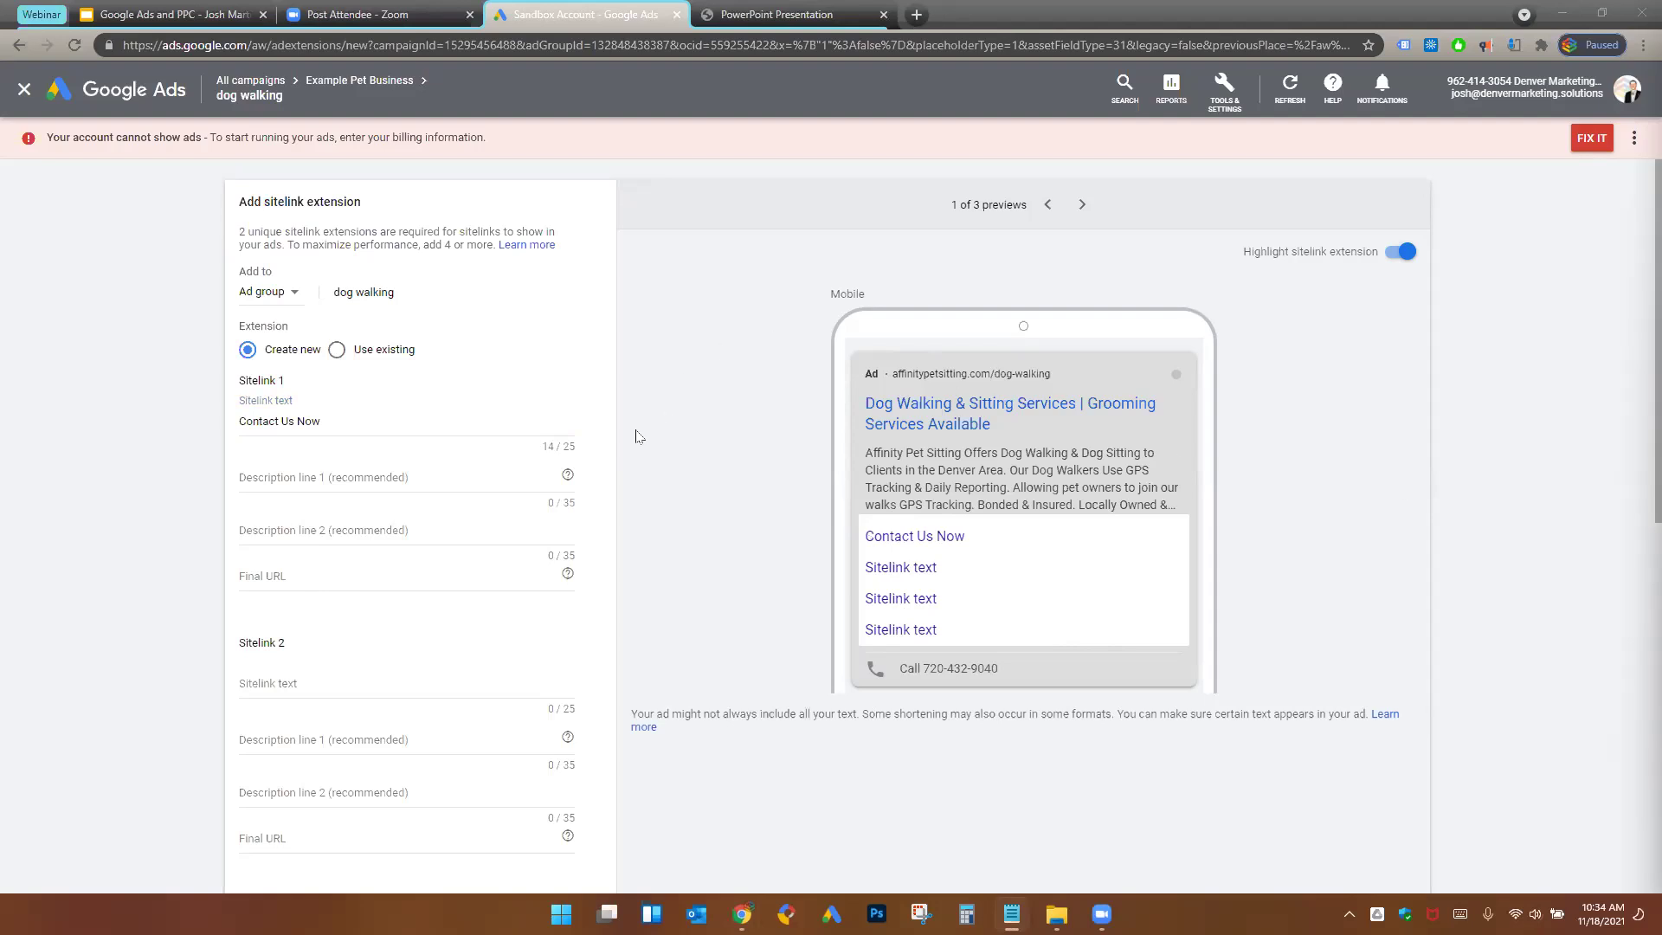
{"action": "left_click", "coordinate": [439, 481]}
{"action": "type", "text": "Get Started With Affinity Pet"}
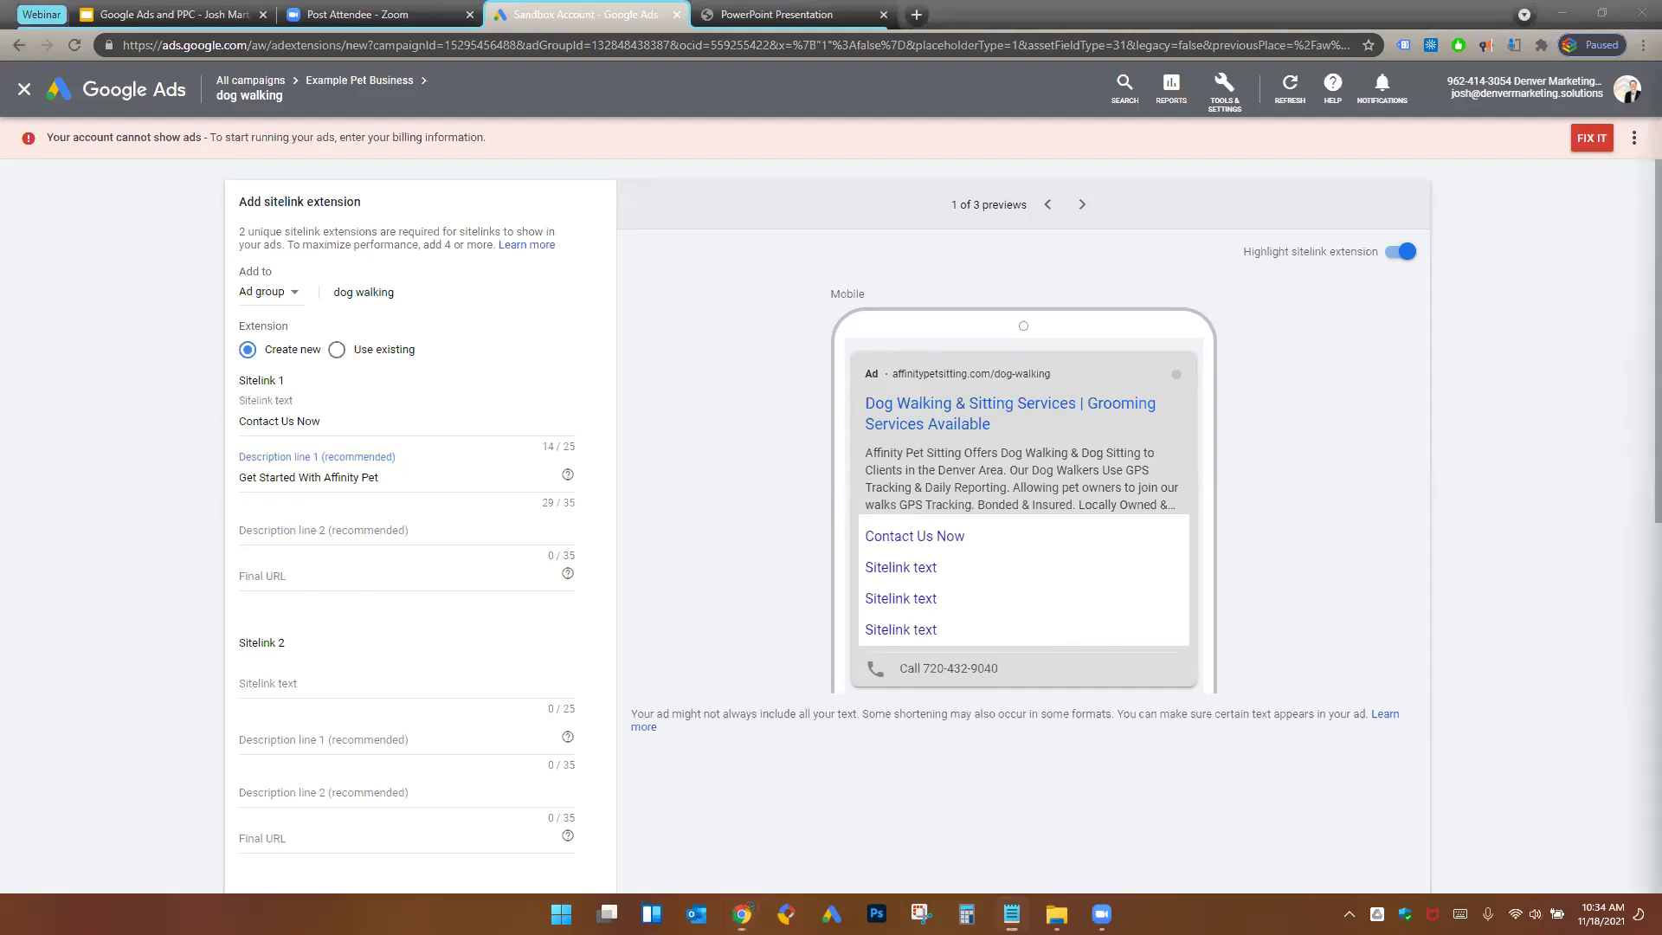
{"action": "left_click", "coordinate": [415, 531]}
{"action": "type", "text": "Sitting Today. Get in Touch Now"}
{"action": "left_click", "coordinate": [410, 576]}
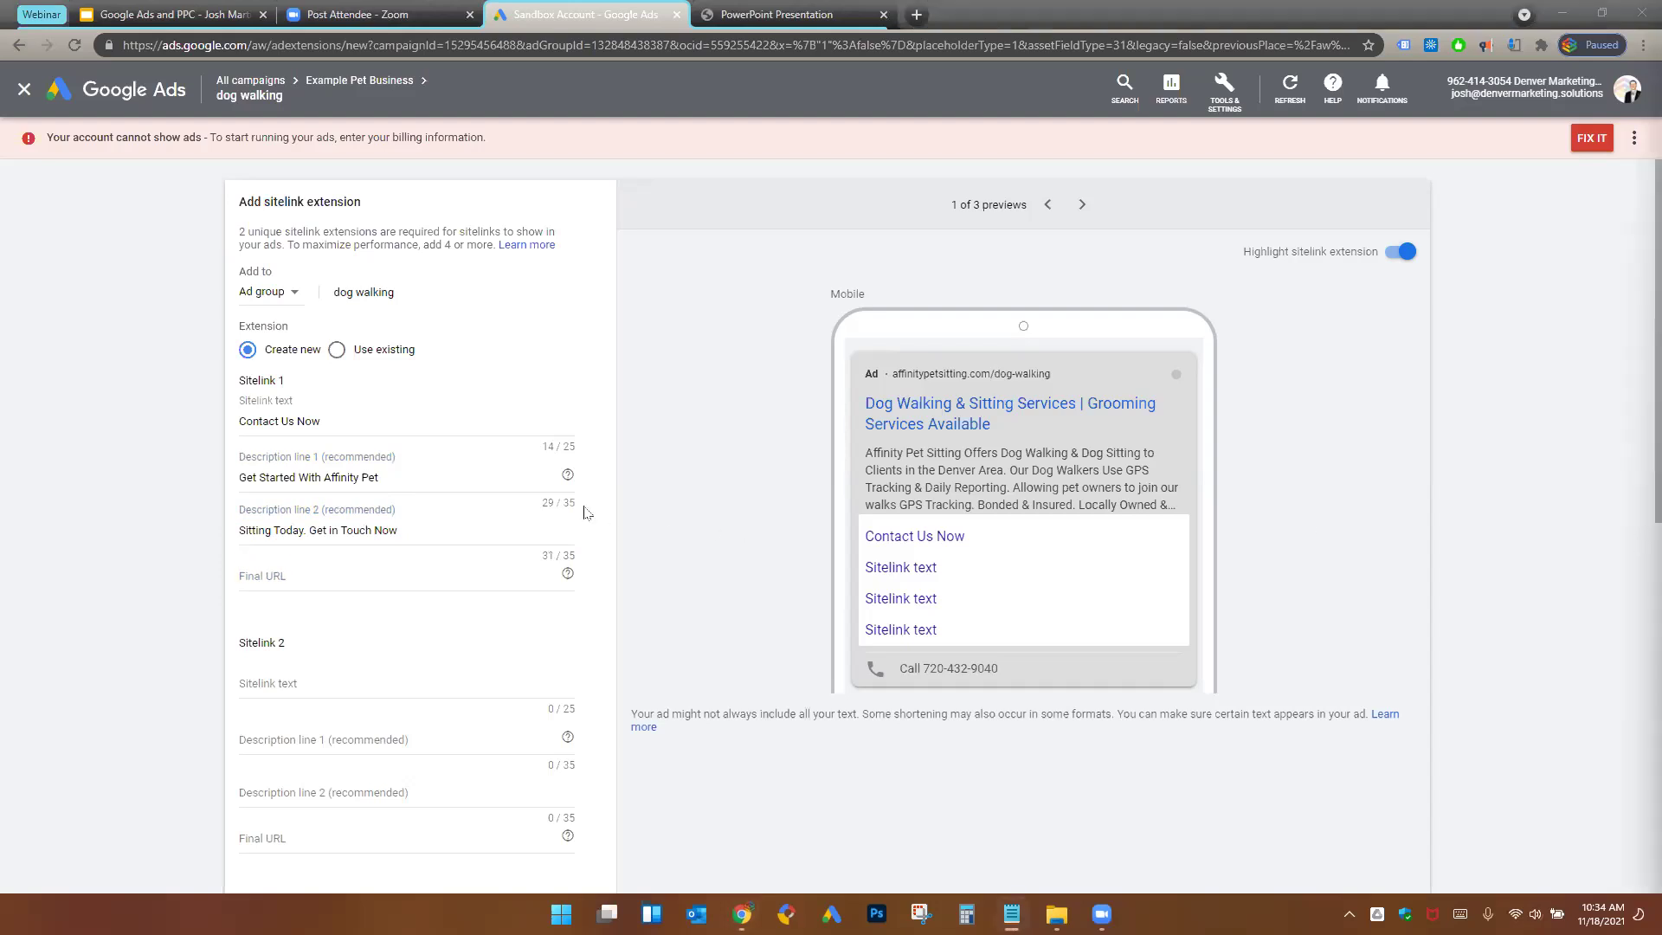
{"action": "left_click", "coordinate": [271, 574]}
{"action": "type", "text": "https://www.affinitypetsitting.com/contact-us/"}
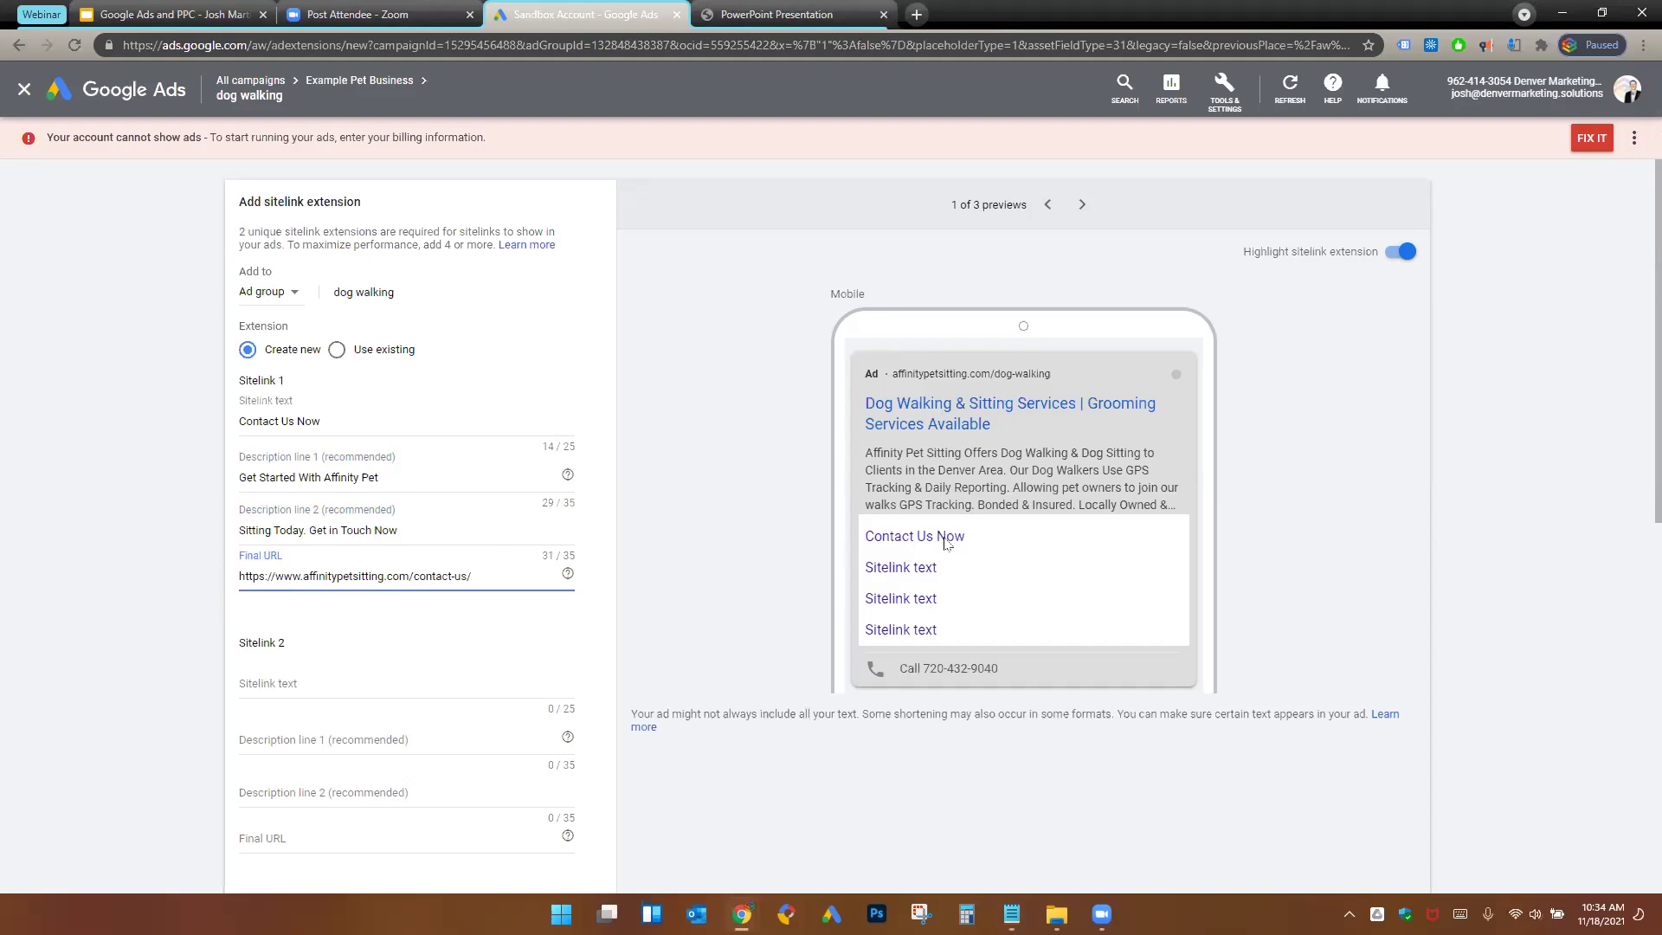
- Fill sitelink 2 as 'Private Dog Walking' with both description lines and the dog-walking page URL
{"action": "left_click", "coordinate": [298, 688]}
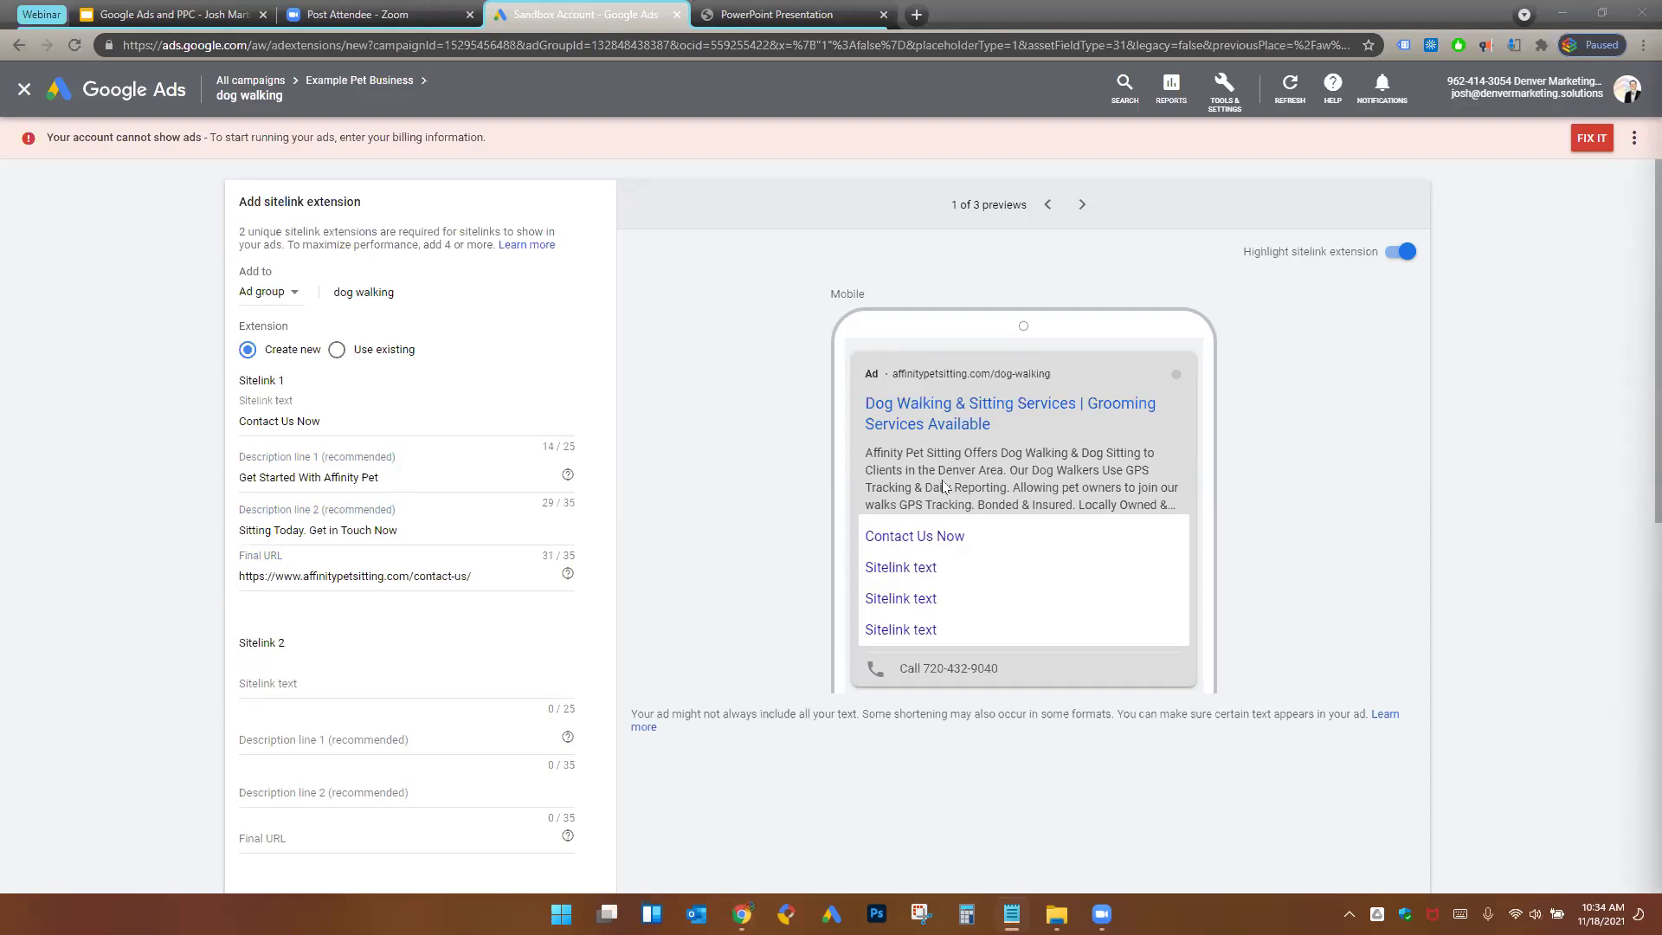
{"action": "left_click", "coordinate": [316, 681]}
{"action": "type", "text": "Private Dog Walking"}
{"action": "key", "text": "alt+Tab"}
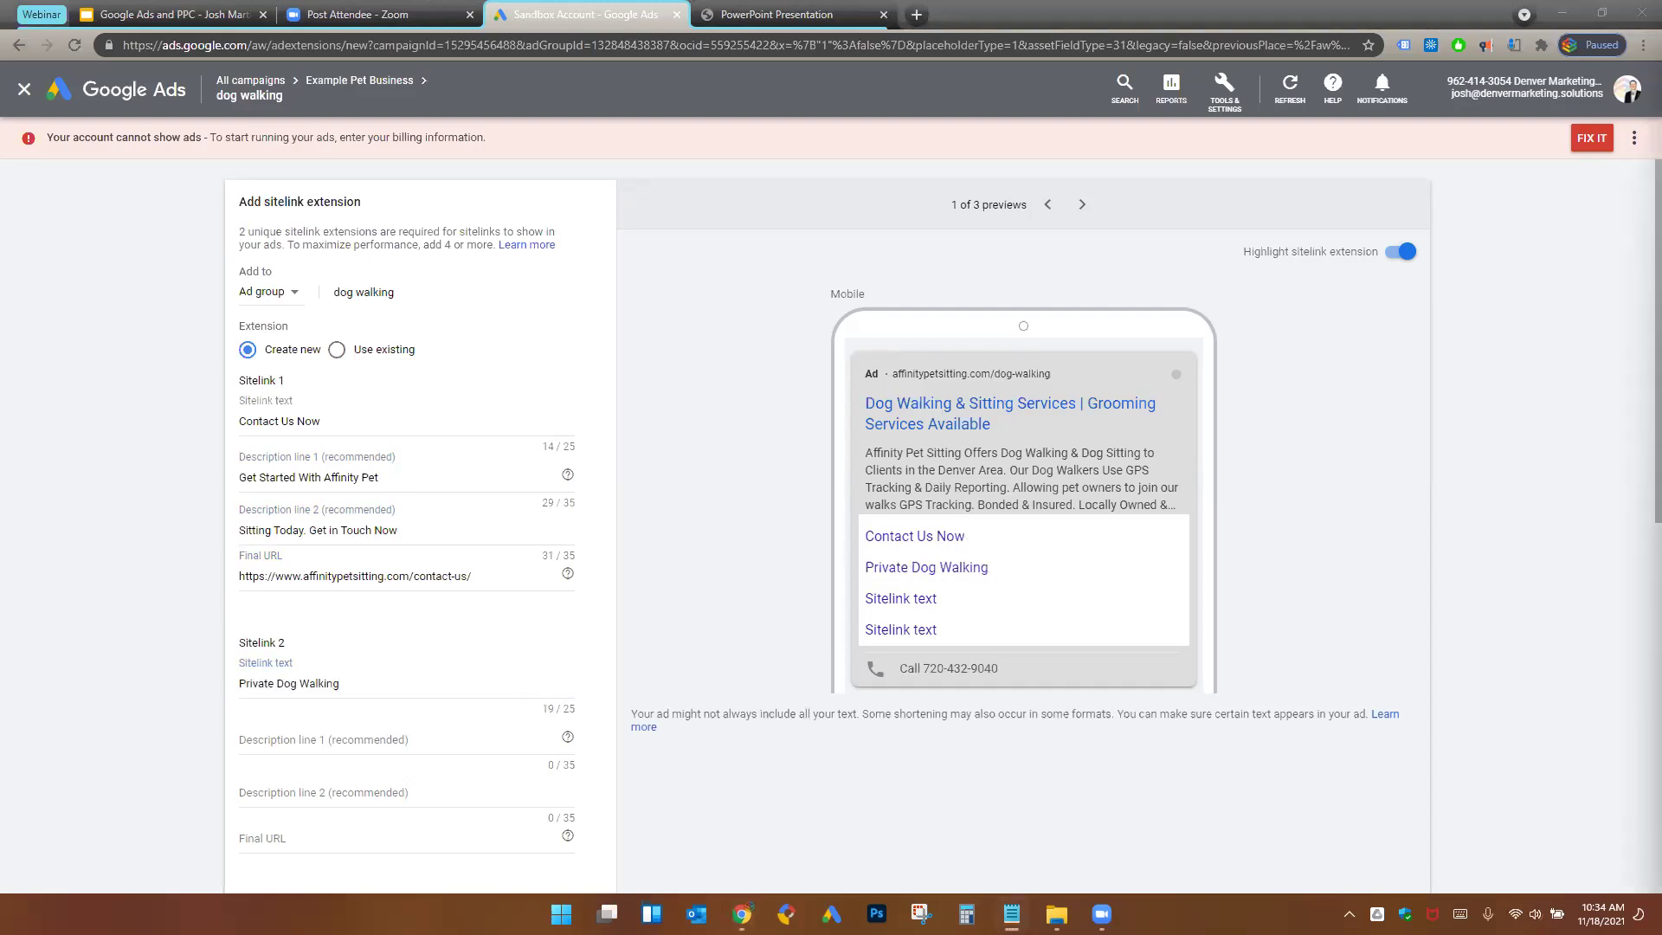
{"action": "left_click", "coordinate": [390, 738]}
{"action": "type", "text": "We Give A Detailed Report So You"}
{"action": "key", "text": "alt+Tab"}
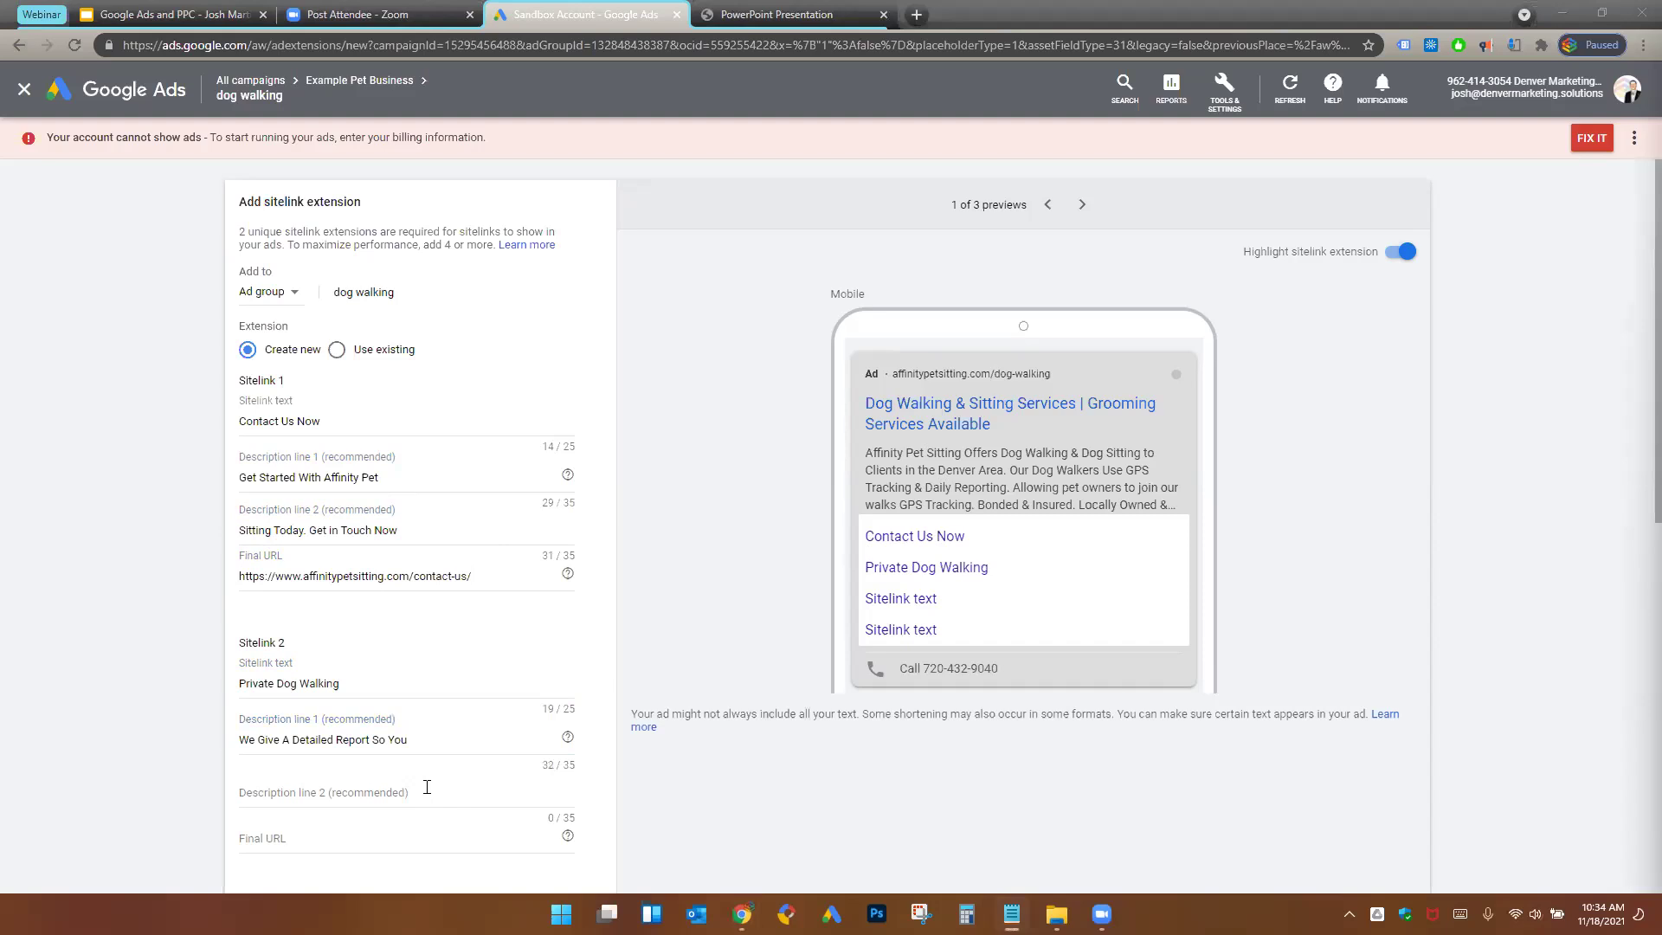
{"action": "left_click", "coordinate": [310, 789]}
{"action": "type", "text": "Can Be At Ease - Schedule today"}
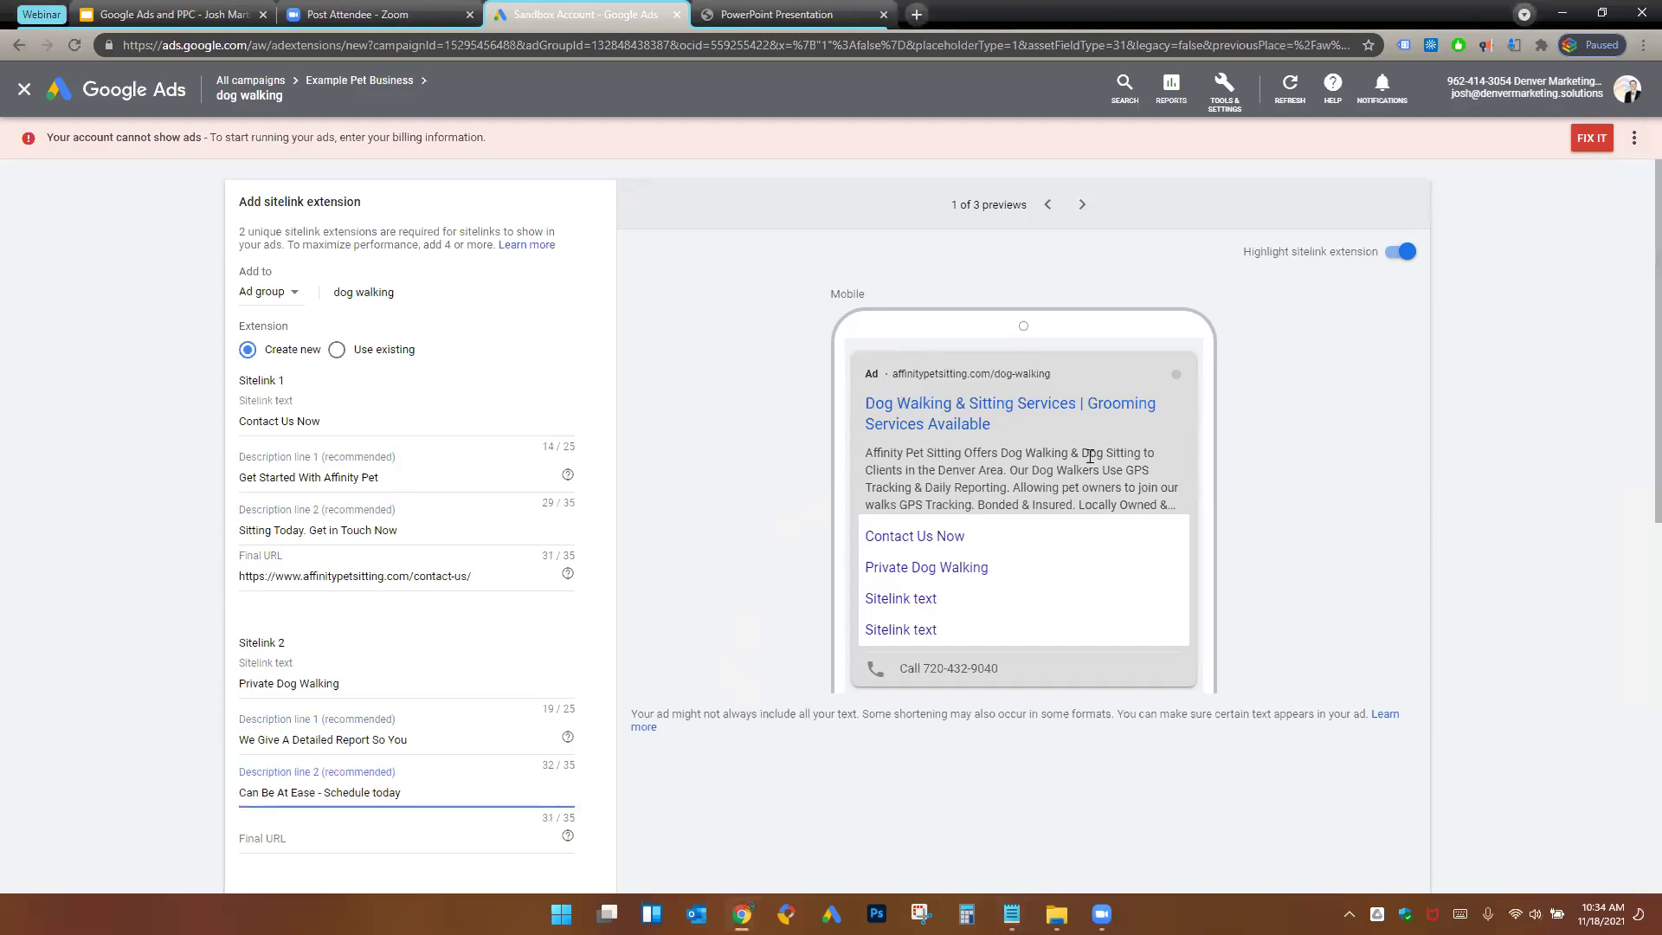
{"action": "left_click", "coordinate": [1081, 204]}
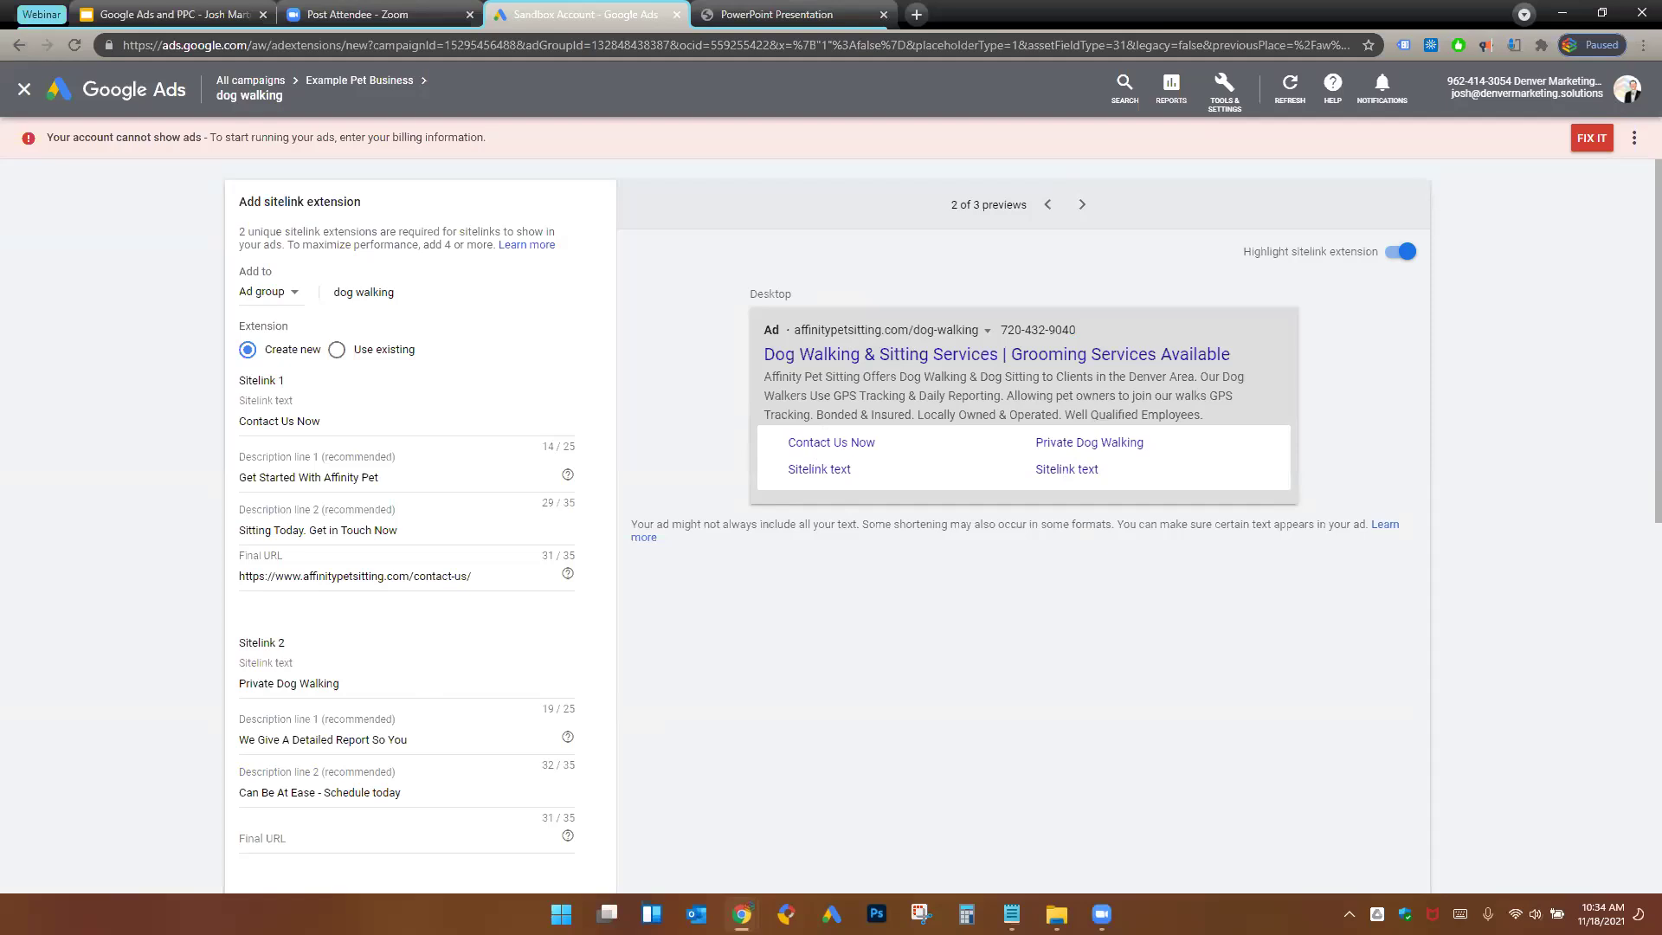
{"action": "left_click", "coordinate": [355, 822]}
{"action": "type", "text": "https://www.affinitypetsitting.com/services-rates/dog-walking/"}
{"action": "scroll", "coordinate": [477, 701], "scroll_direction": "down", "scroll_amount": 1}
{"action": "scroll", "coordinate": [505, 697], "scroll_direction": "down", "scroll_amount": 5}
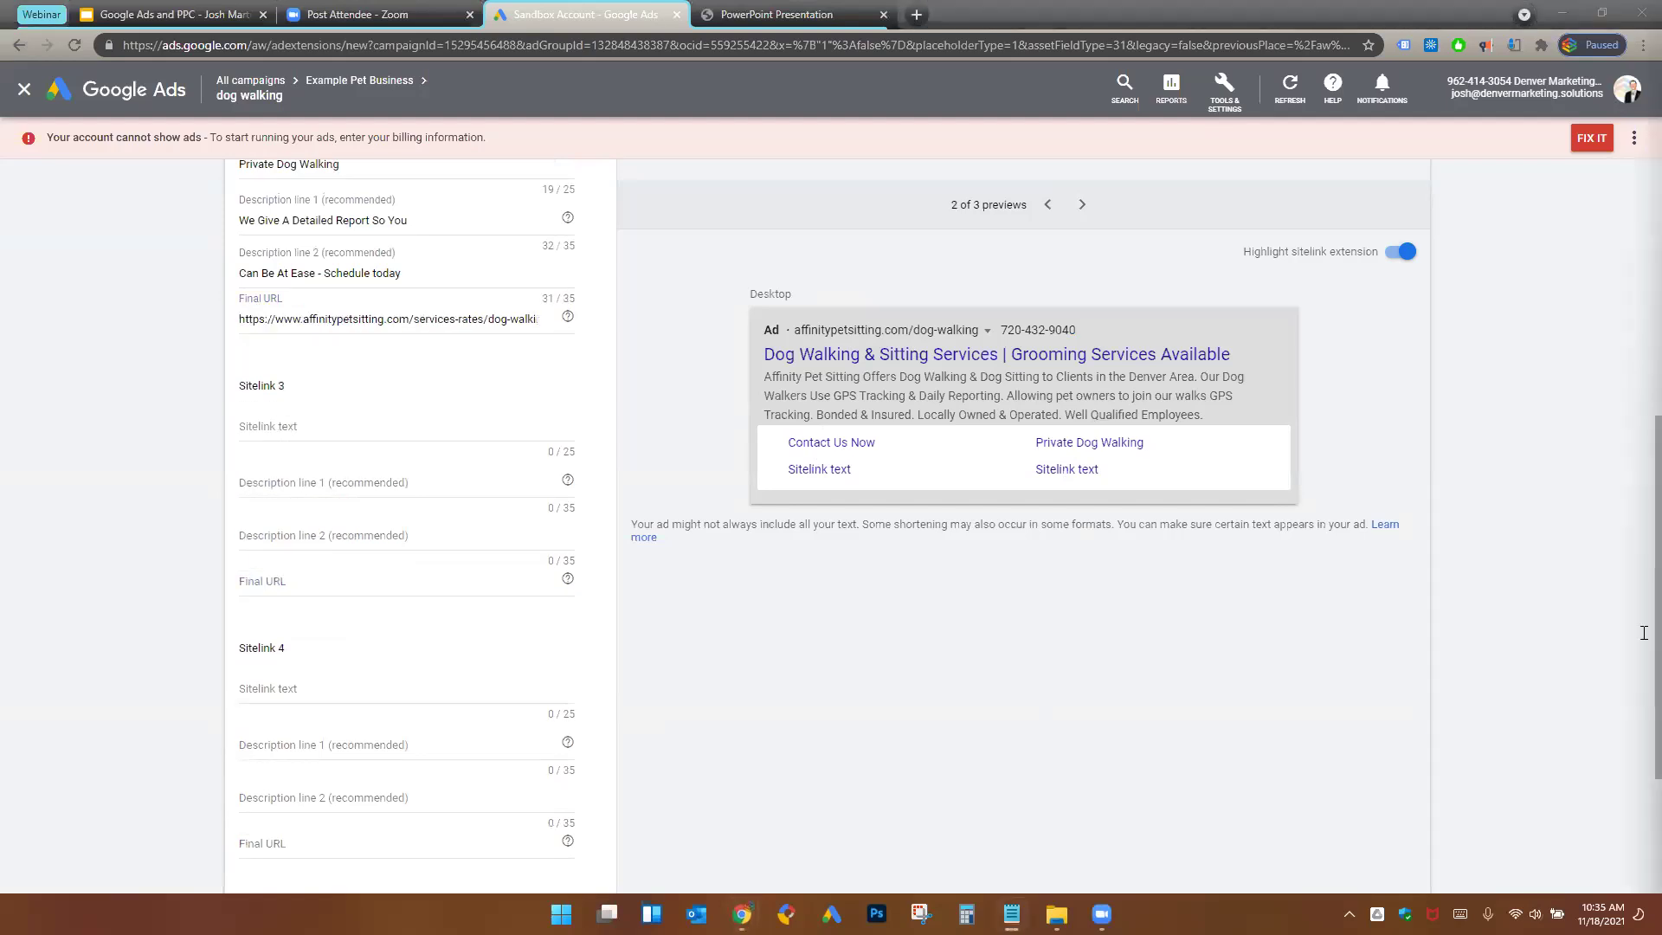
{"action": "left_click", "coordinate": [337, 440]}
{"action": "type", "text": "Dog Sitting Service"}
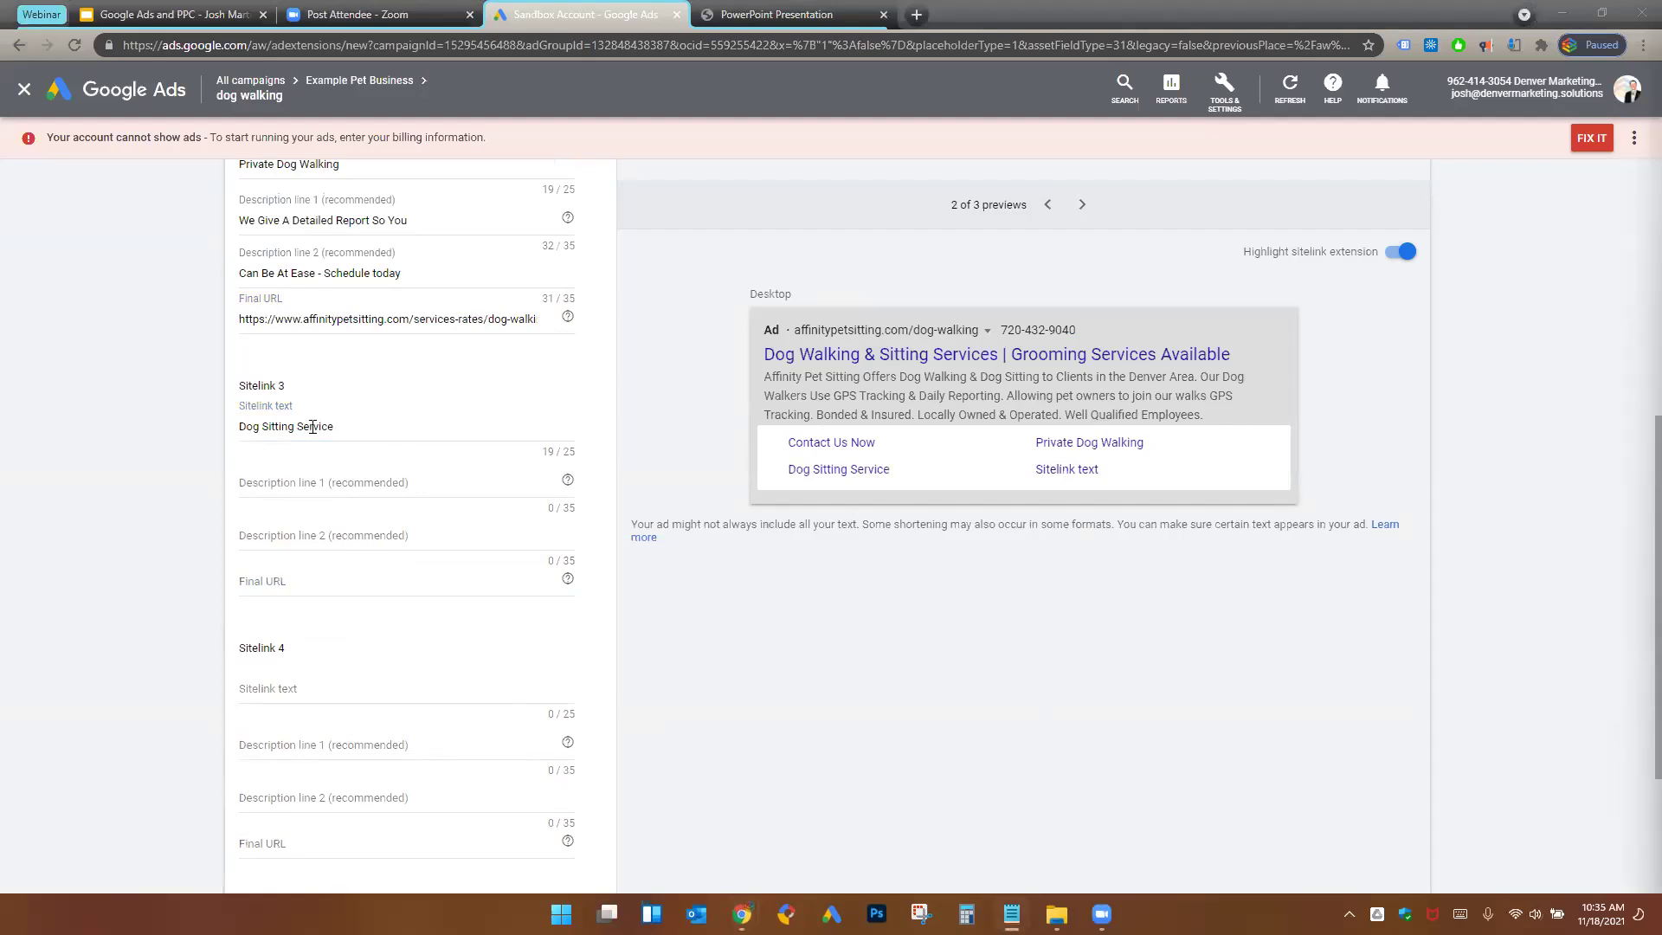
{"action": "left_click", "coordinate": [324, 489]}
{"action": "type", "text": "Why Settle for Average When"}
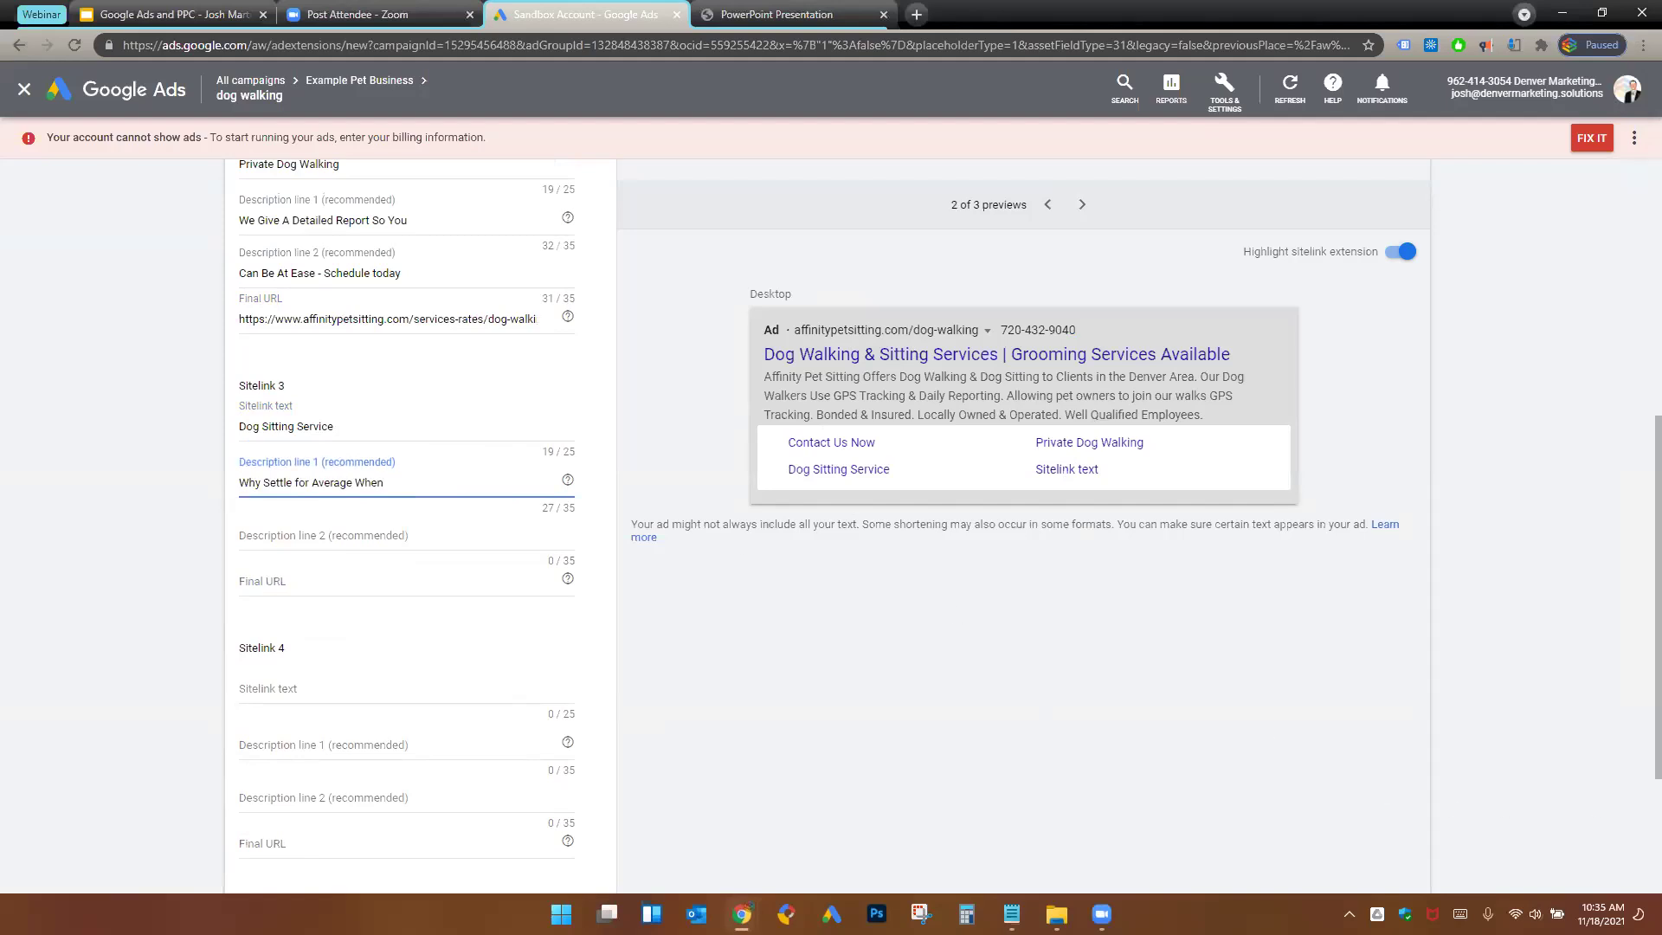
{"action": "left_click", "coordinate": [372, 543]}
{"action": "type", "text": "You Can Have the Best?"}
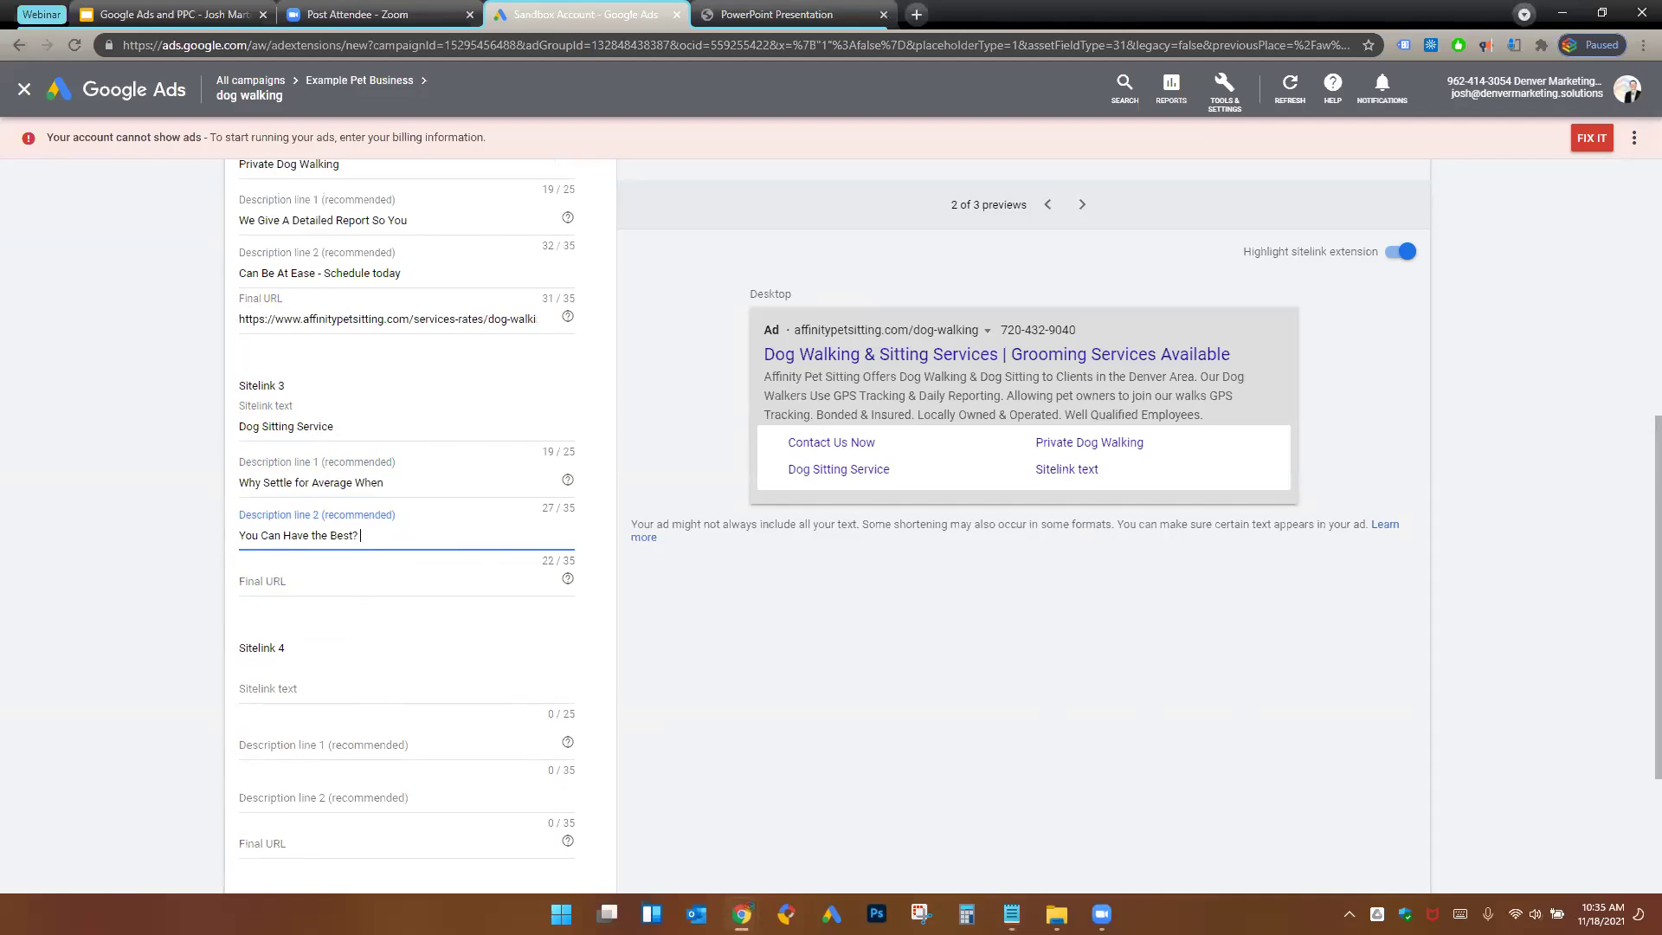
{"action": "left_click", "coordinate": [262, 598]}
{"action": "key", "text": "ctrl+v"}
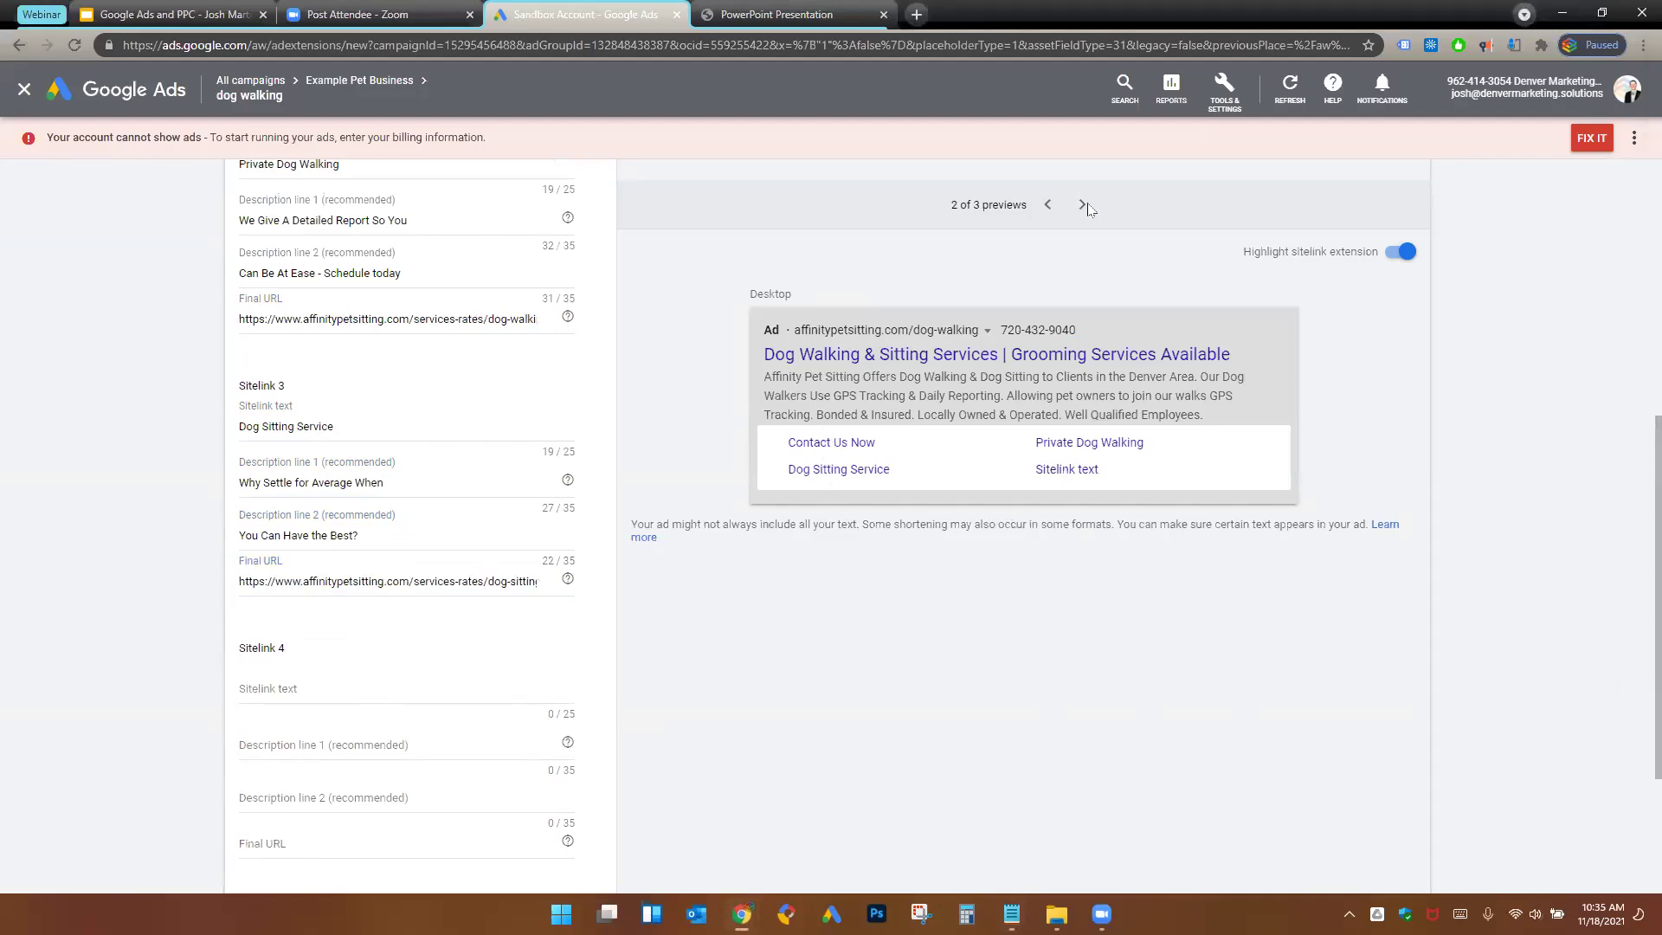
{"action": "left_click", "coordinate": [1082, 205]}
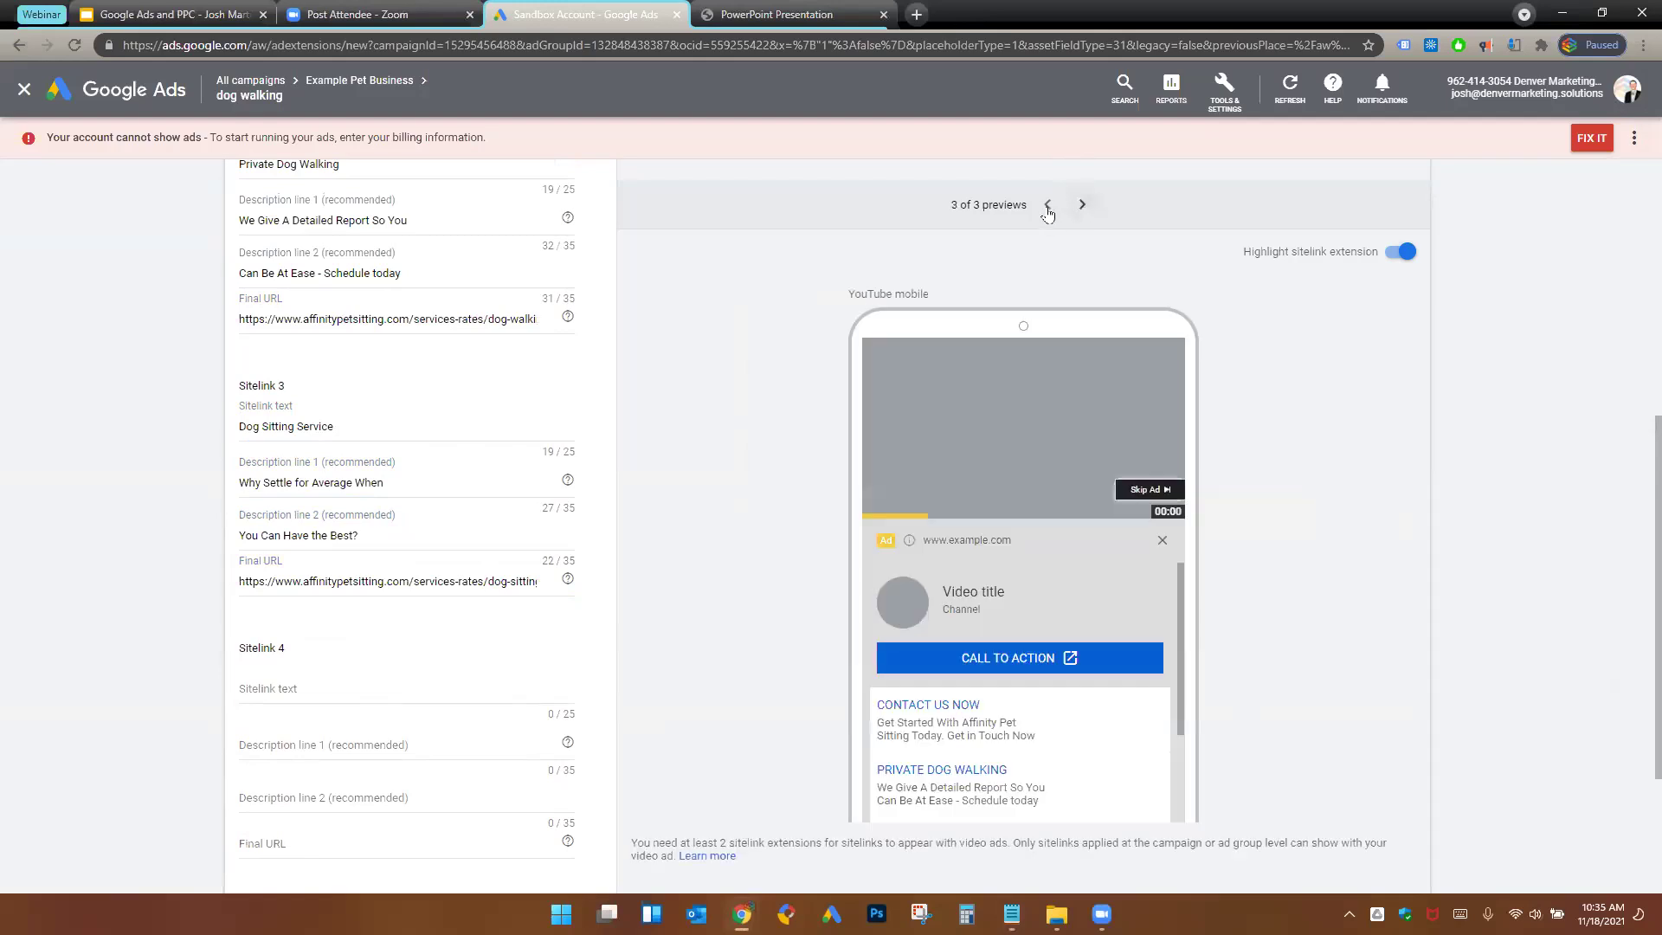
{"action": "left_click", "coordinate": [1047, 209]}
{"action": "left_click", "coordinate": [1048, 211]}
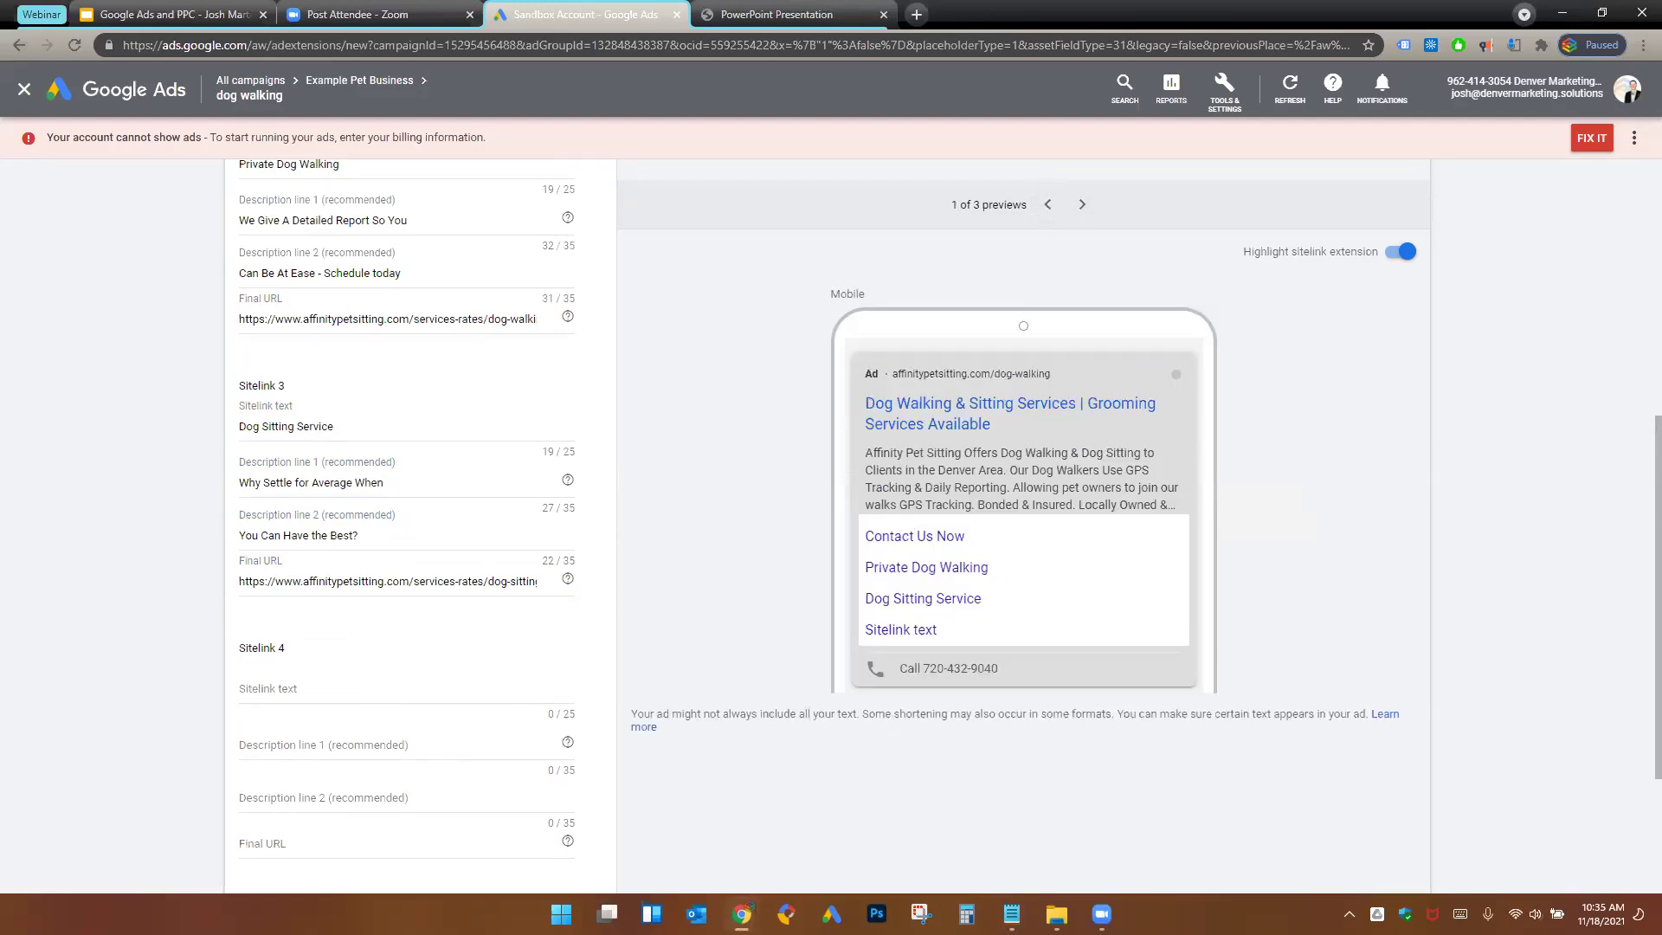
- Enter 'Cat Sitting Services' as sitelink 4's text with its two description lines
{"action": "left_click", "coordinate": [382, 693]}
{"action": "type", "text": "Cat Sitting Services"}
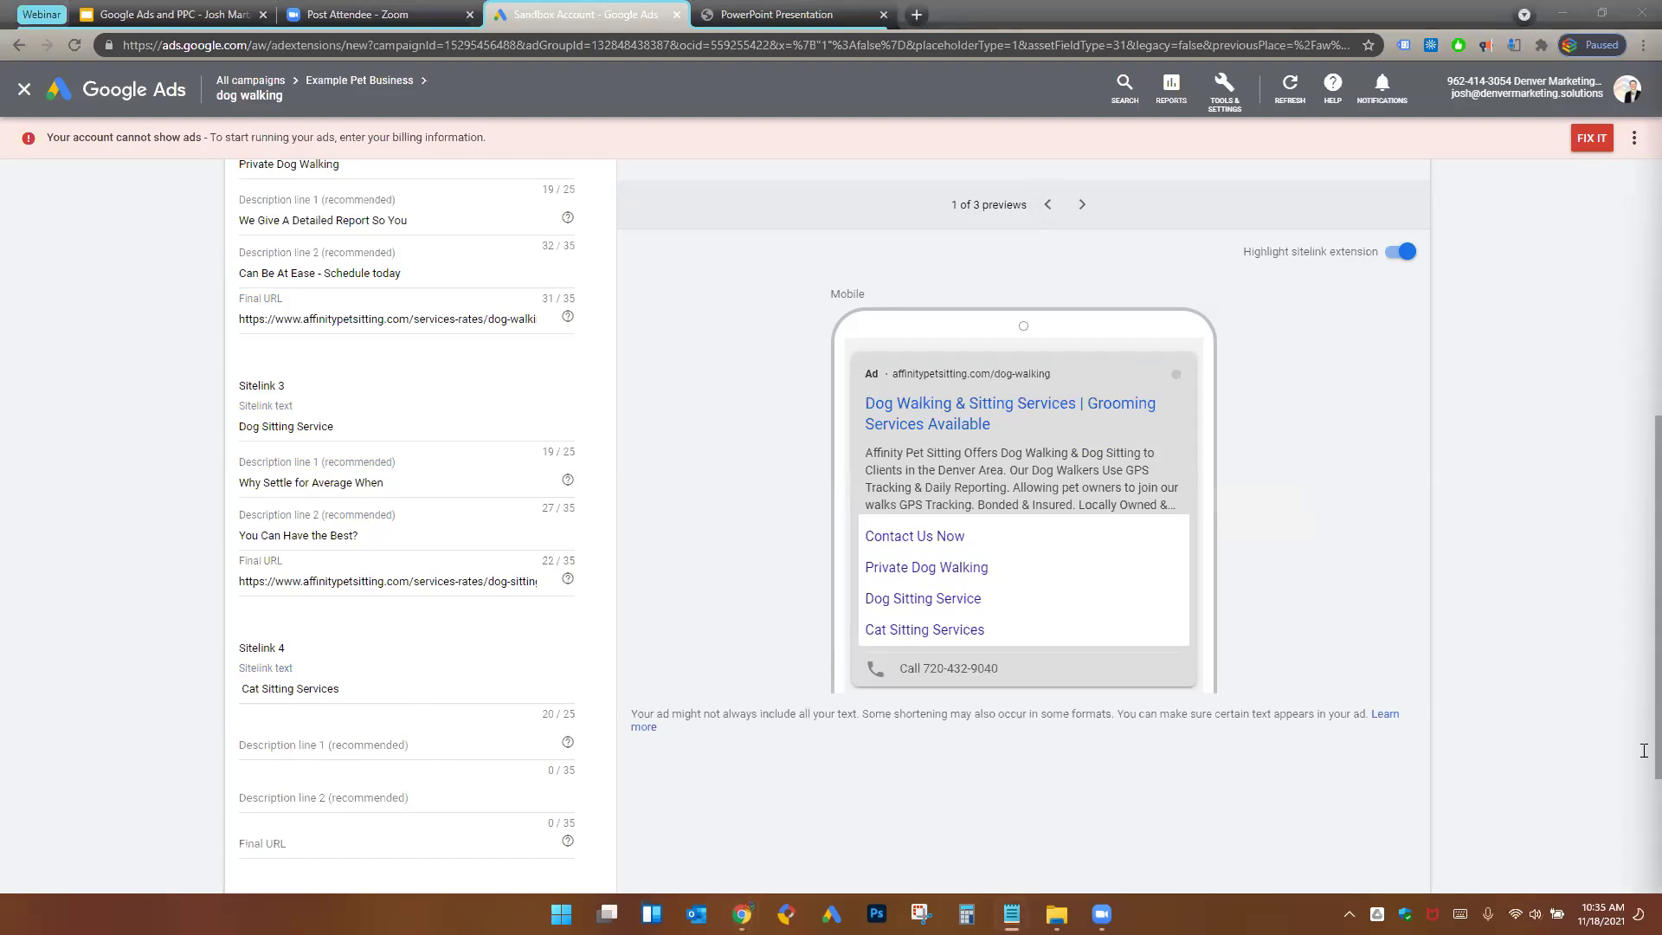
{"action": "left_click", "coordinate": [349, 753]}
{"action": "type", "text": "Our Cat Sitters Will Give Your Cat"}
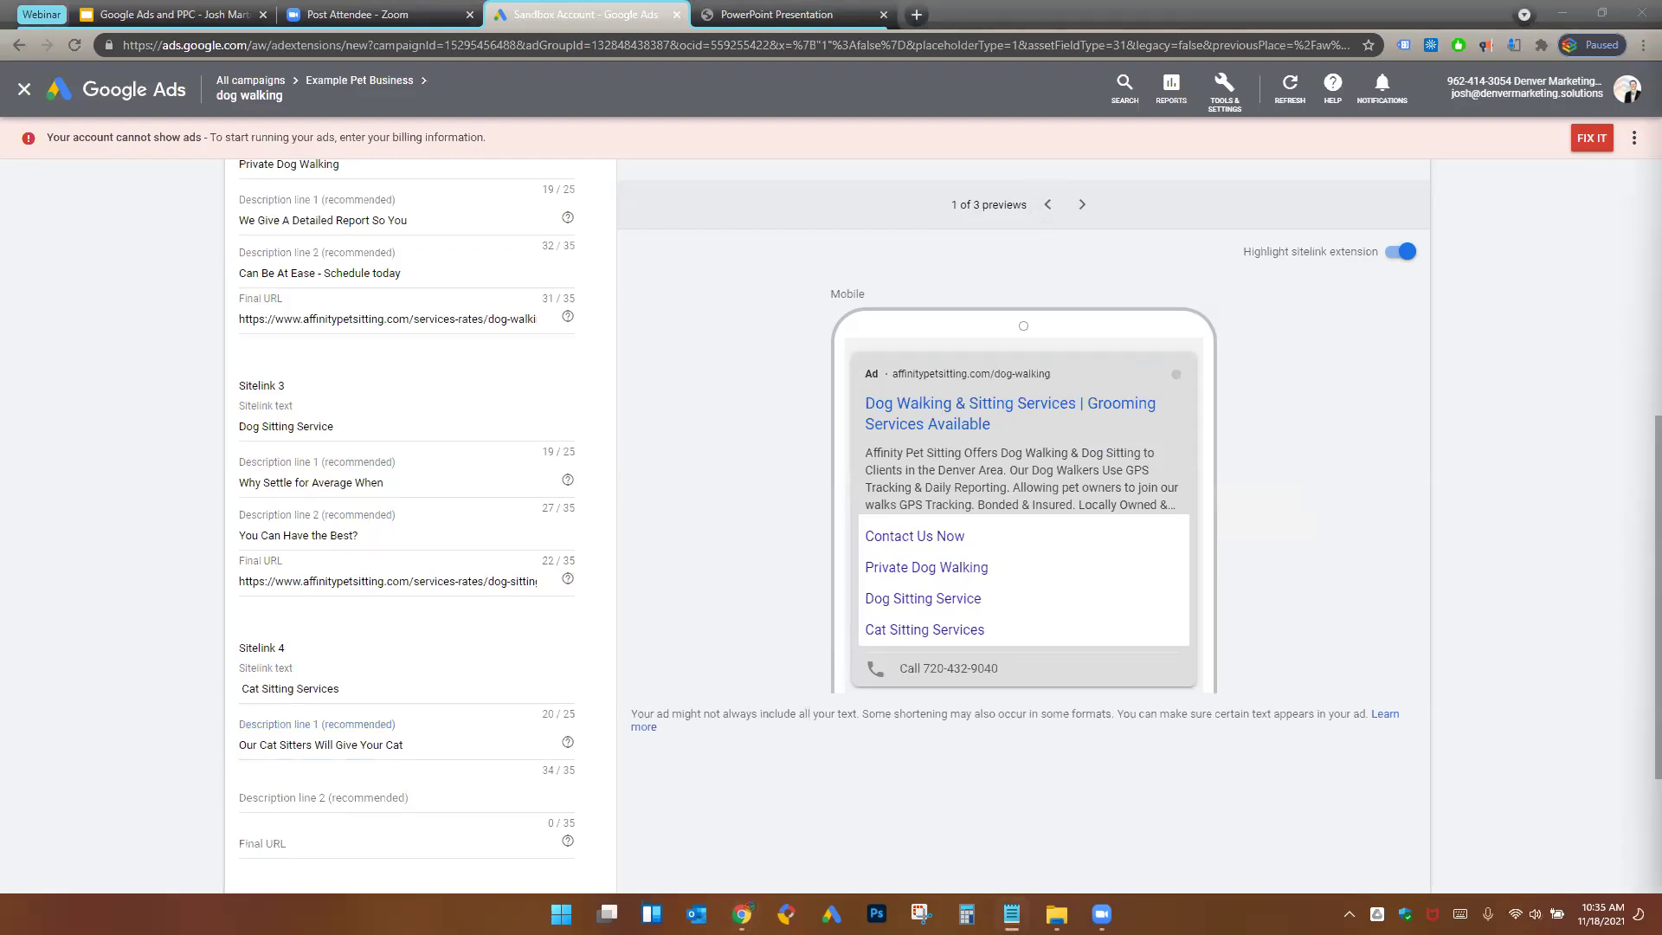
{"action": "left_click", "coordinate": [250, 797]}
{"action": "type", "text": "the Loving Care it Deserves"}
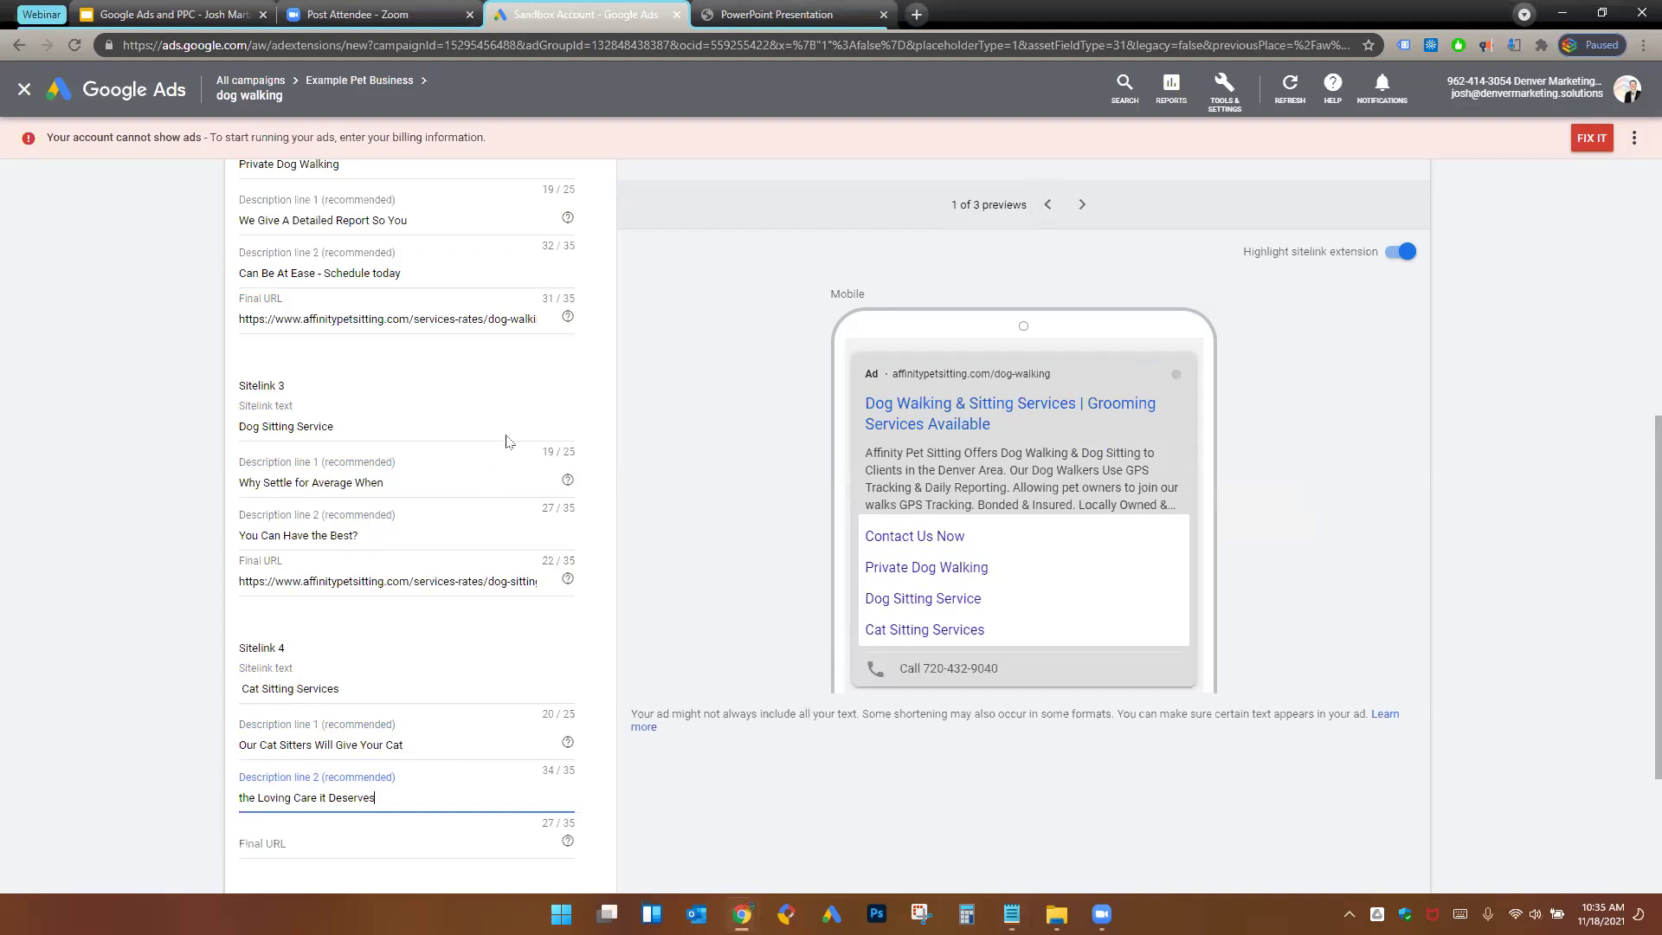
- Set the cat-sitting page as sitelink 4's final URL
{"action": "scroll", "coordinate": [537, 381], "scroll_direction": "up", "scroll_amount": 2}
{"action": "scroll", "coordinate": [562, 346], "scroll_direction": "up", "scroll_amount": 2}
{"action": "scroll", "coordinate": [563, 537], "scroll_direction": "down", "scroll_amount": 2}
{"action": "scroll", "coordinate": [570, 651], "scroll_direction": "down", "scroll_amount": 5}
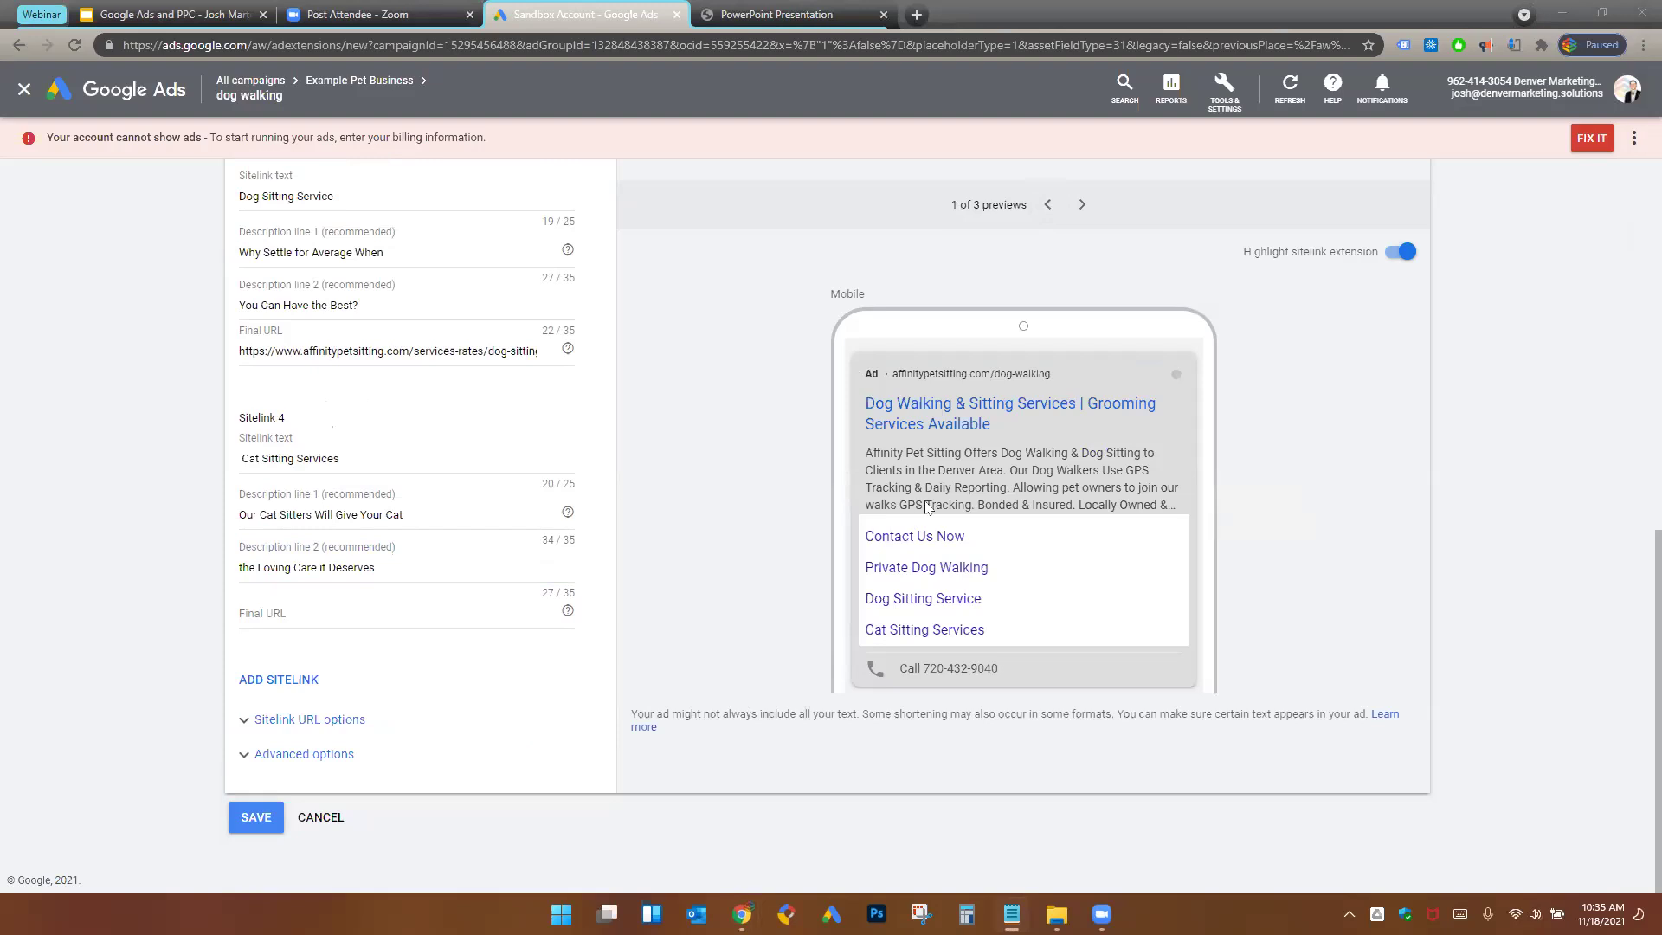
{"action": "left_click", "coordinate": [471, 620]}
{"action": "type", "text": "https://www.affinitypetsitting.com/services-rates/cat-sitting/"}
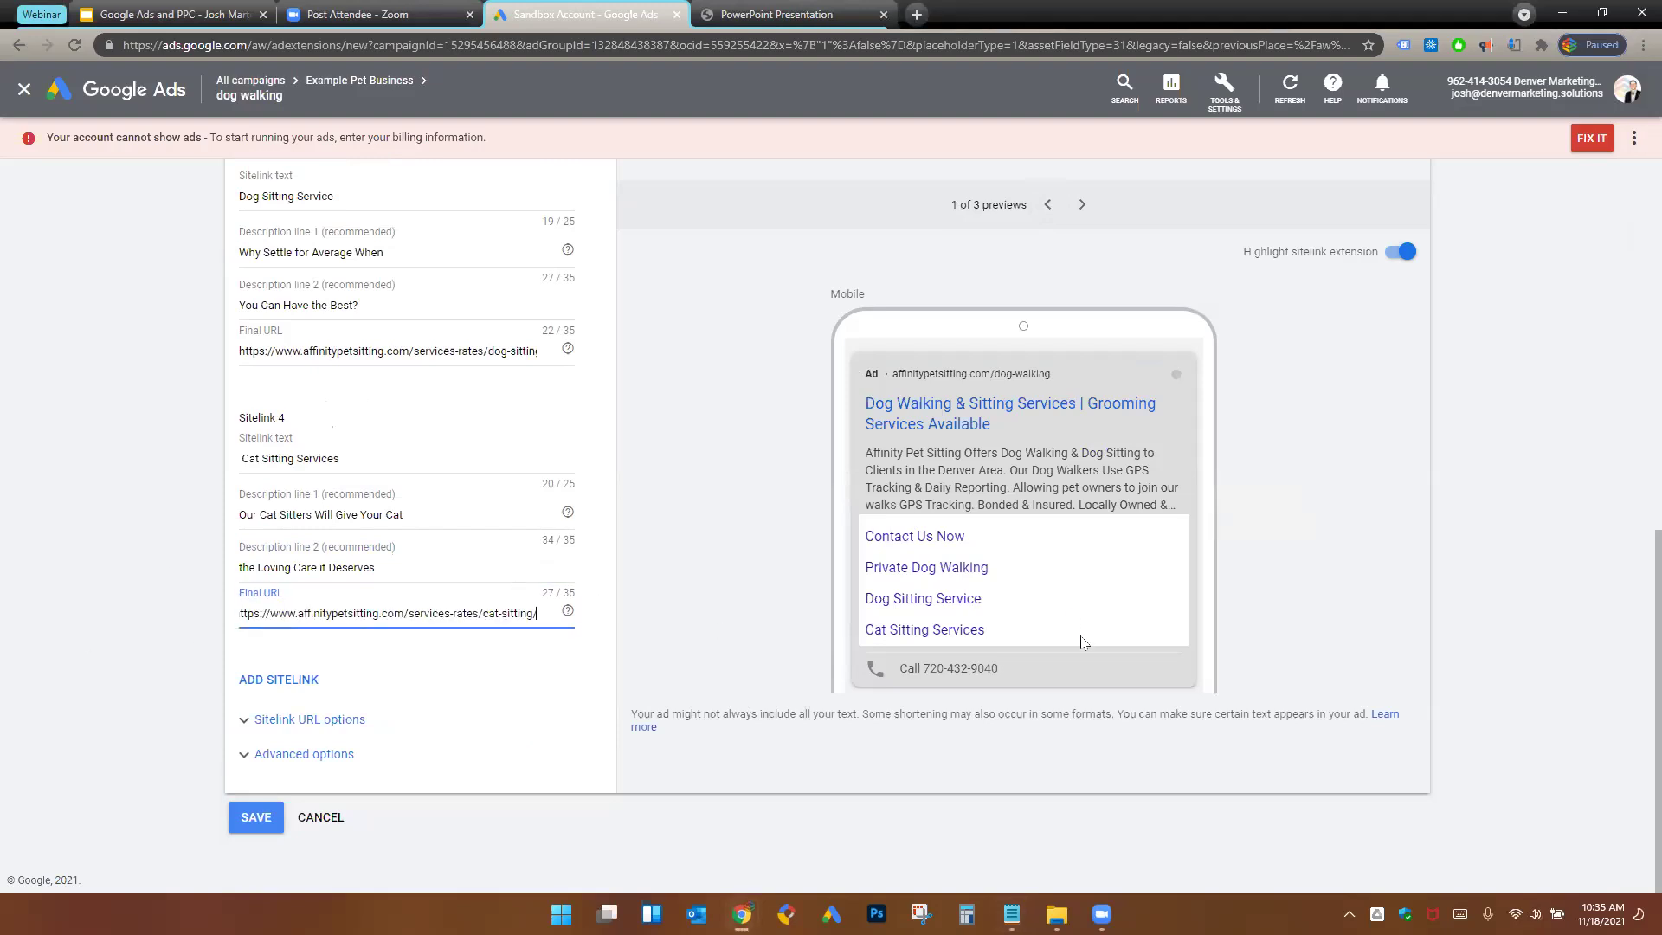
{"action": "left_click", "coordinate": [738, 518]}
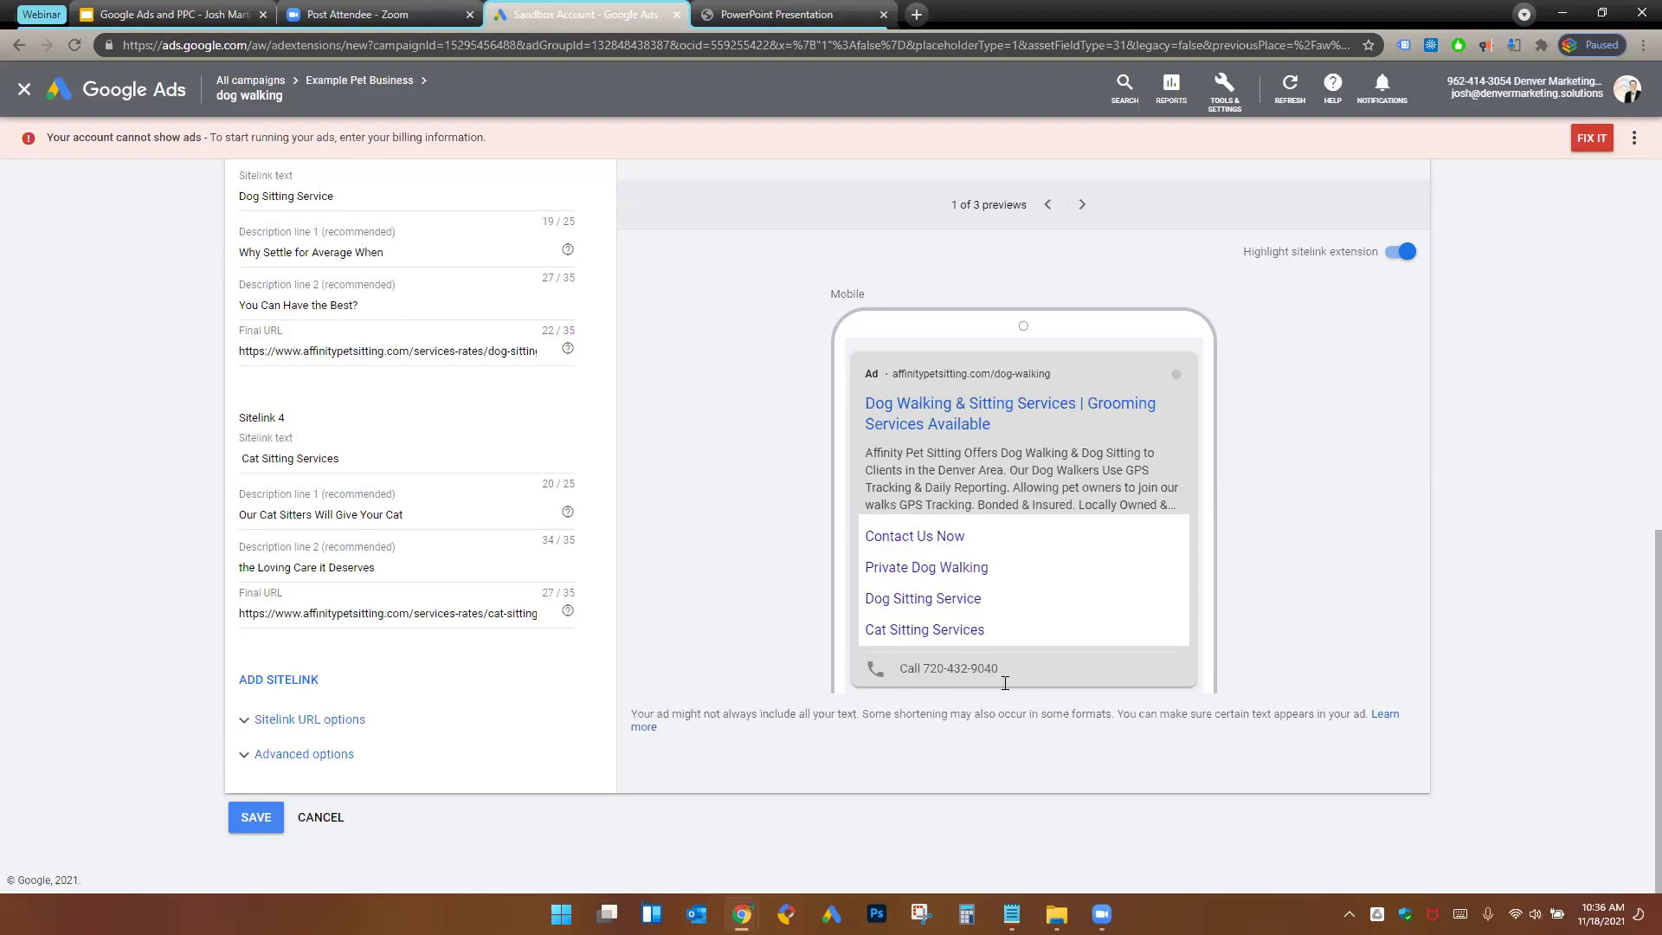
- Check all four sitelinks in the desktop preview and save them to the dog walking ad group
{"action": "left_click", "coordinate": [1081, 205]}
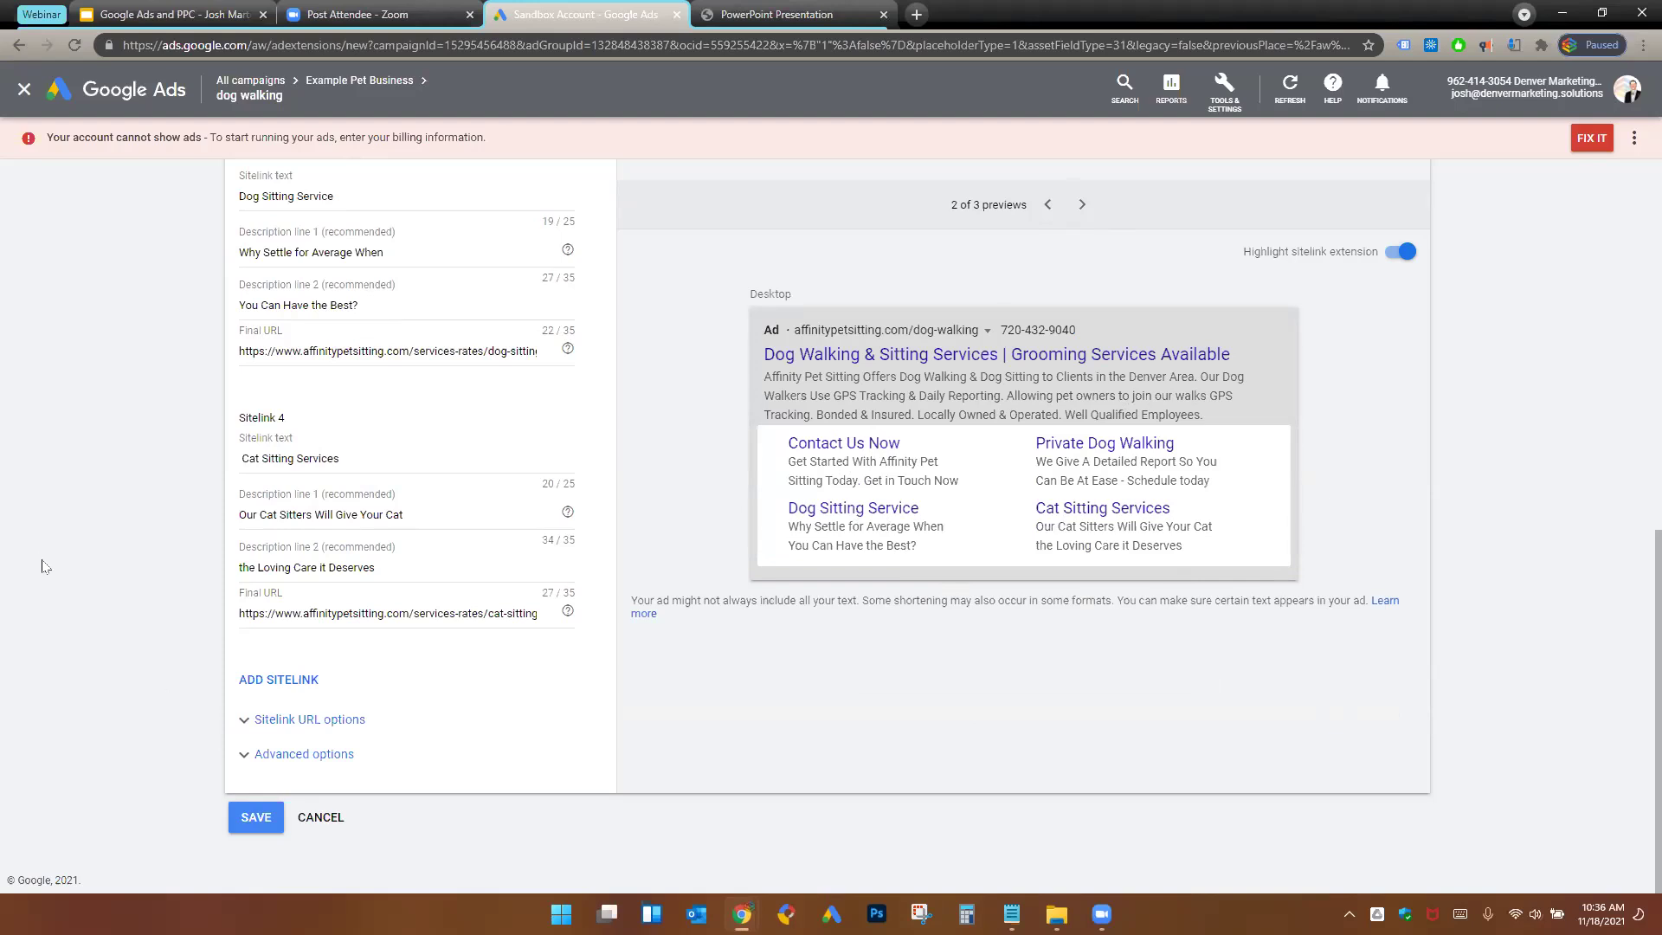
{"action": "left_click", "coordinate": [254, 823]}
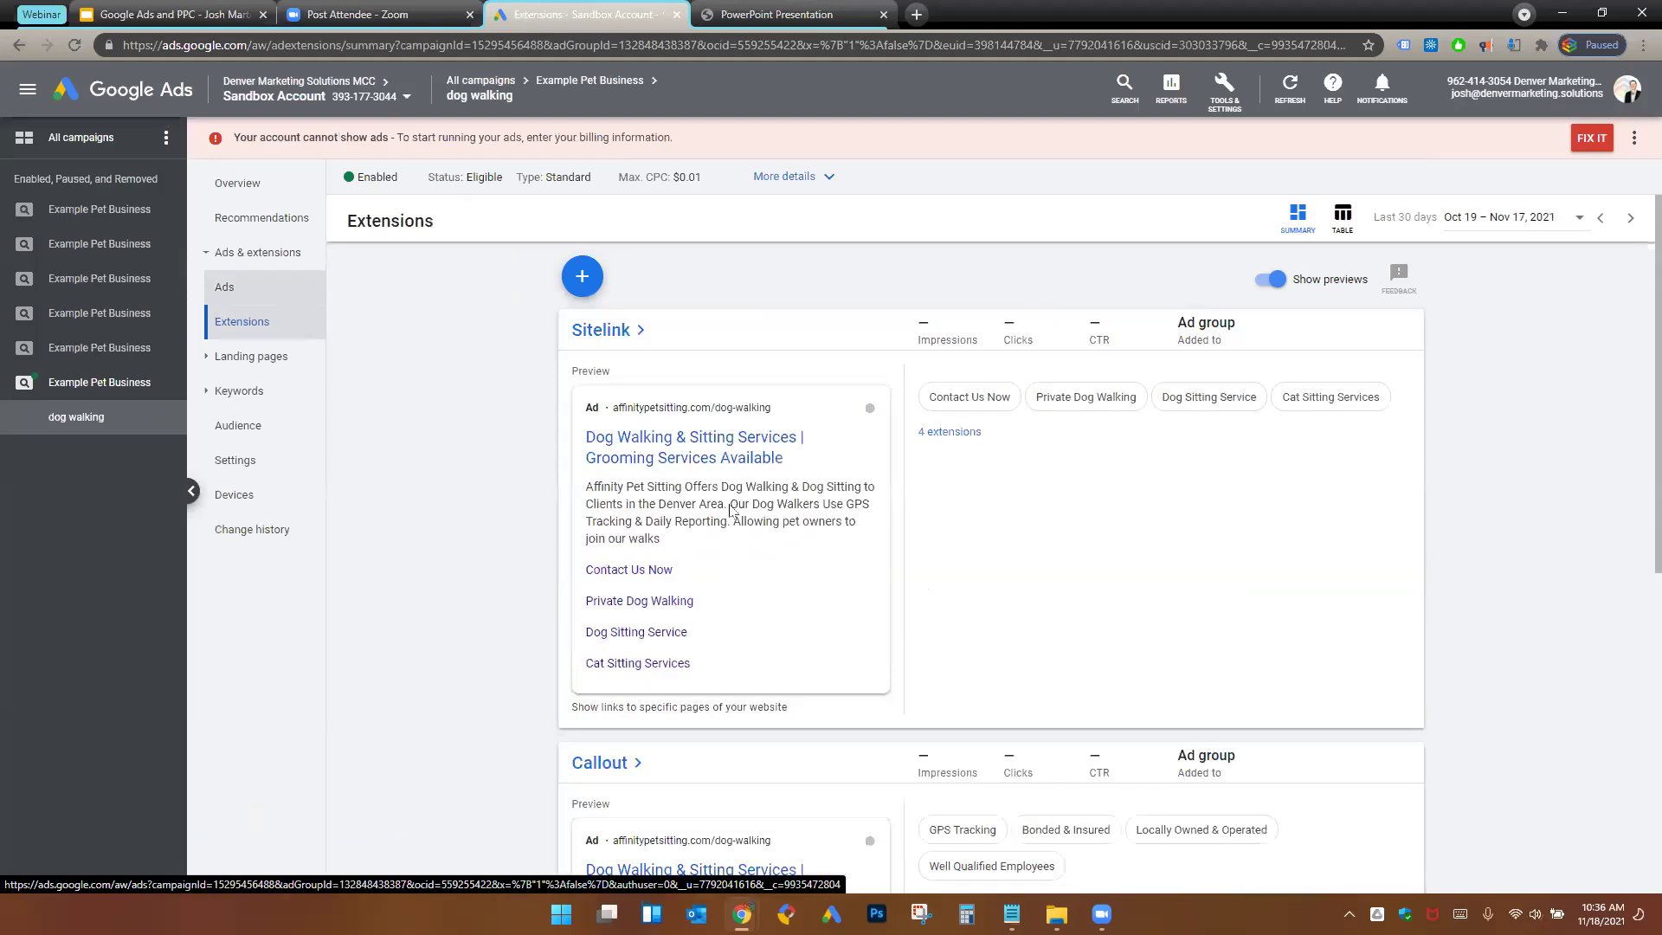
- Scroll past the Call extension card and go to the dog walking ad group's Ads list
{"action": "scroll", "coordinate": [735, 509], "scroll_direction": "down", "scroll_amount": 10}
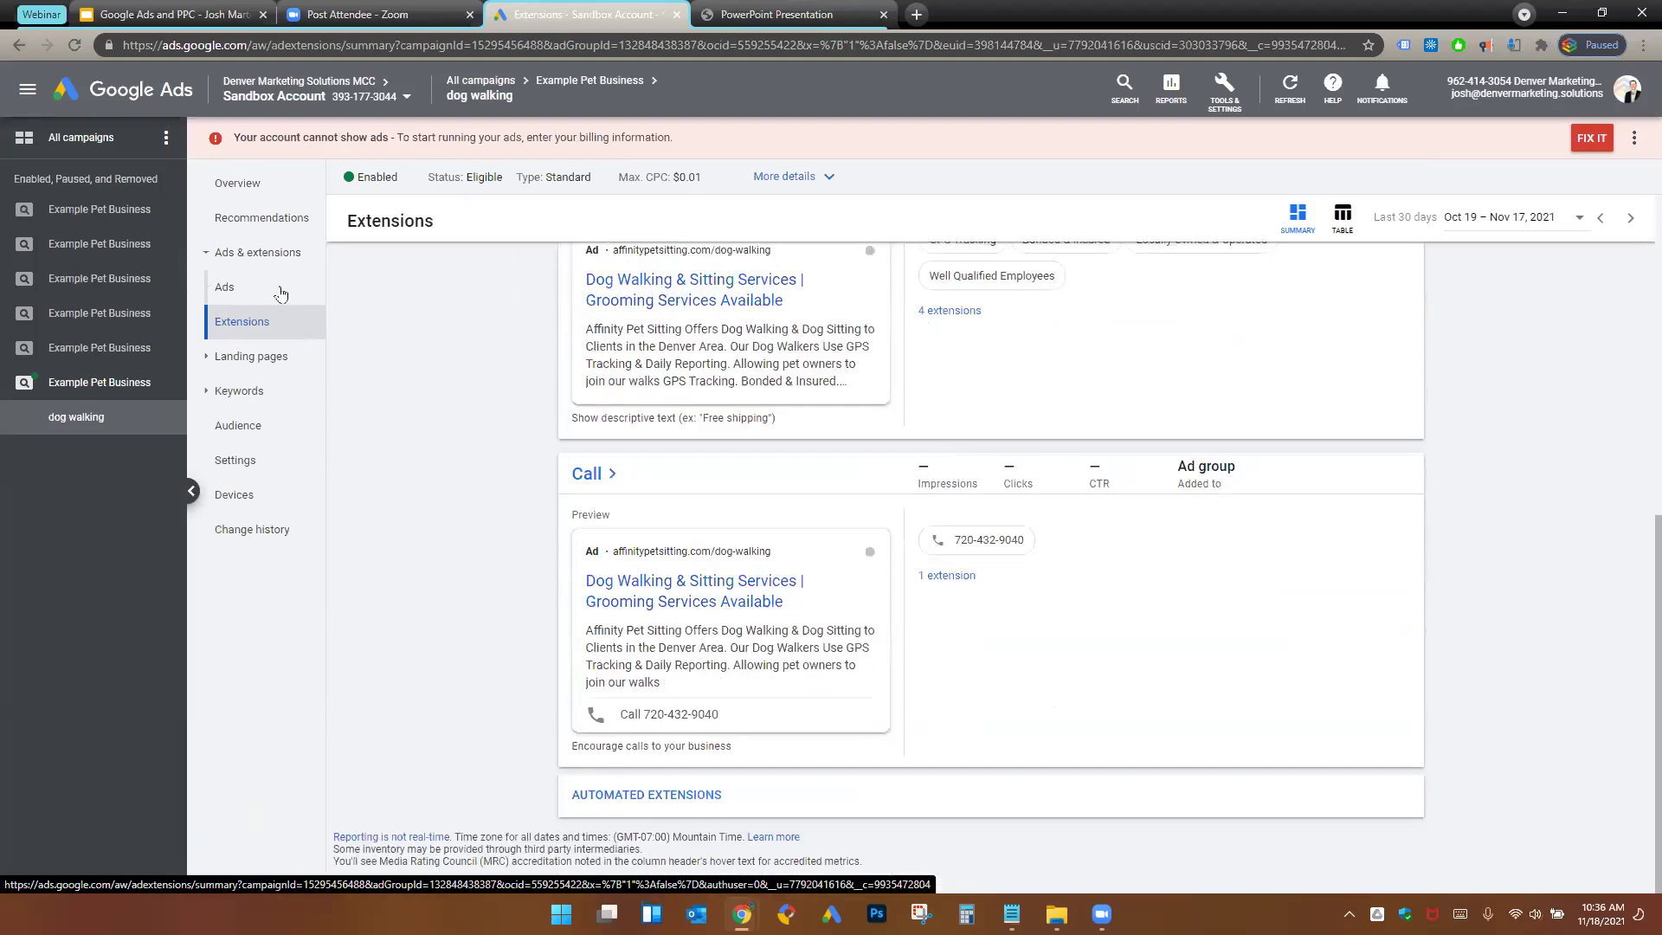
{"action": "left_click", "coordinate": [281, 292]}
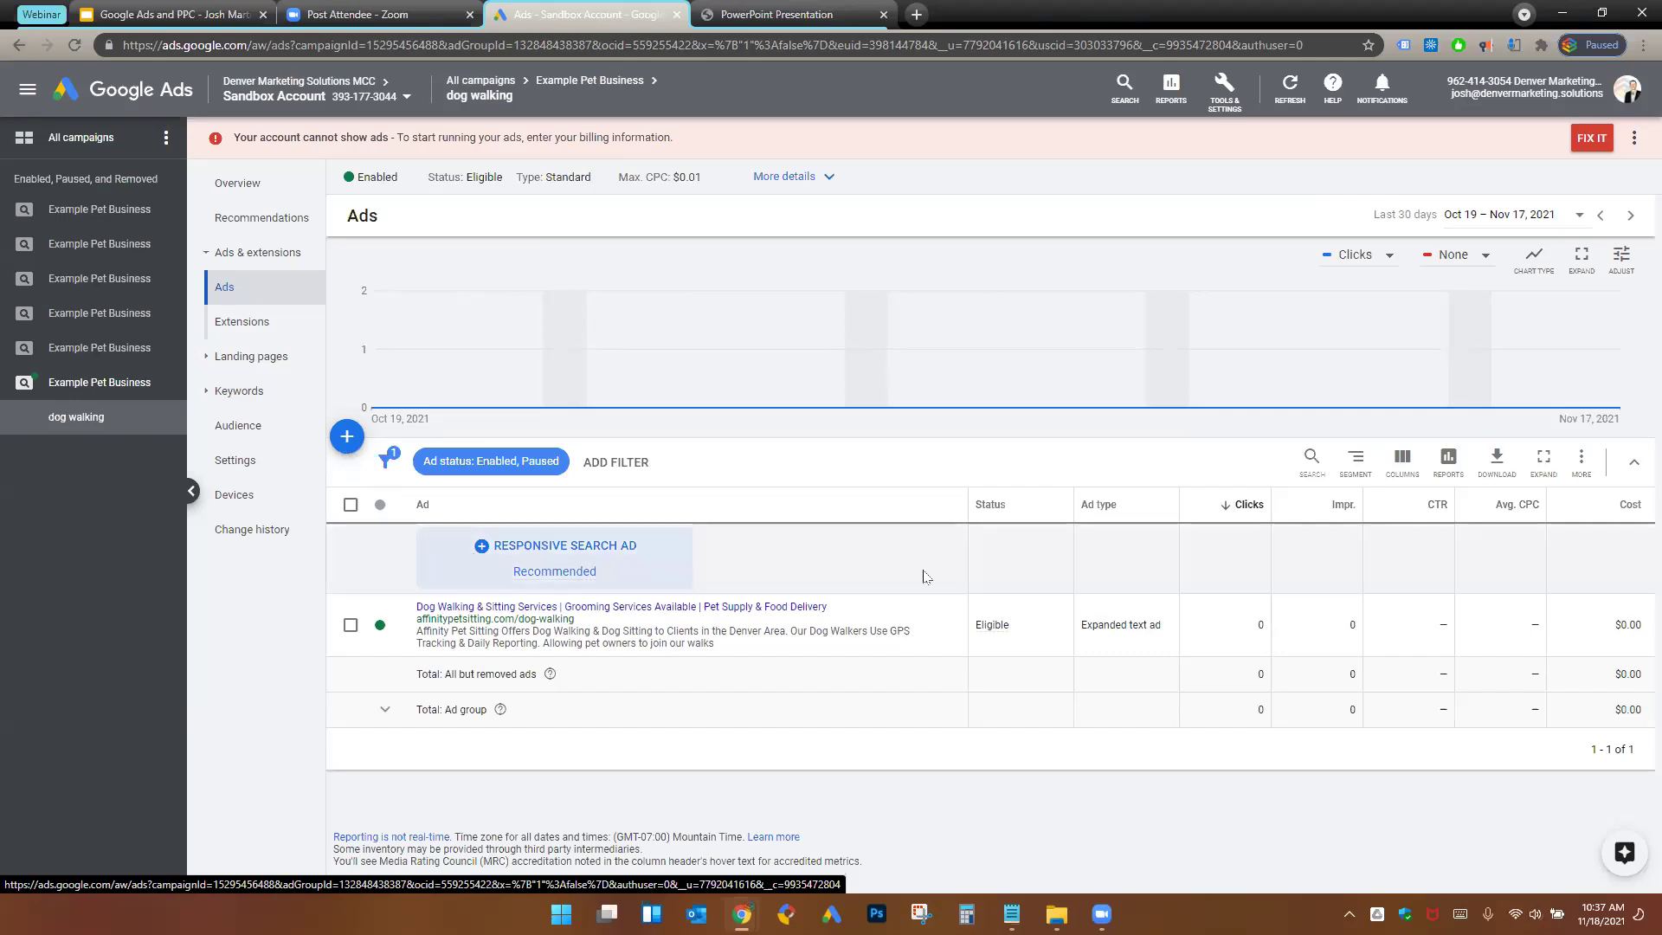
- Show the Tools & Settings menu with Planning, Shared Library, Bulk Actions, Measurement, Setup and Billing
{"action": "left_click", "coordinate": [1224, 89]}
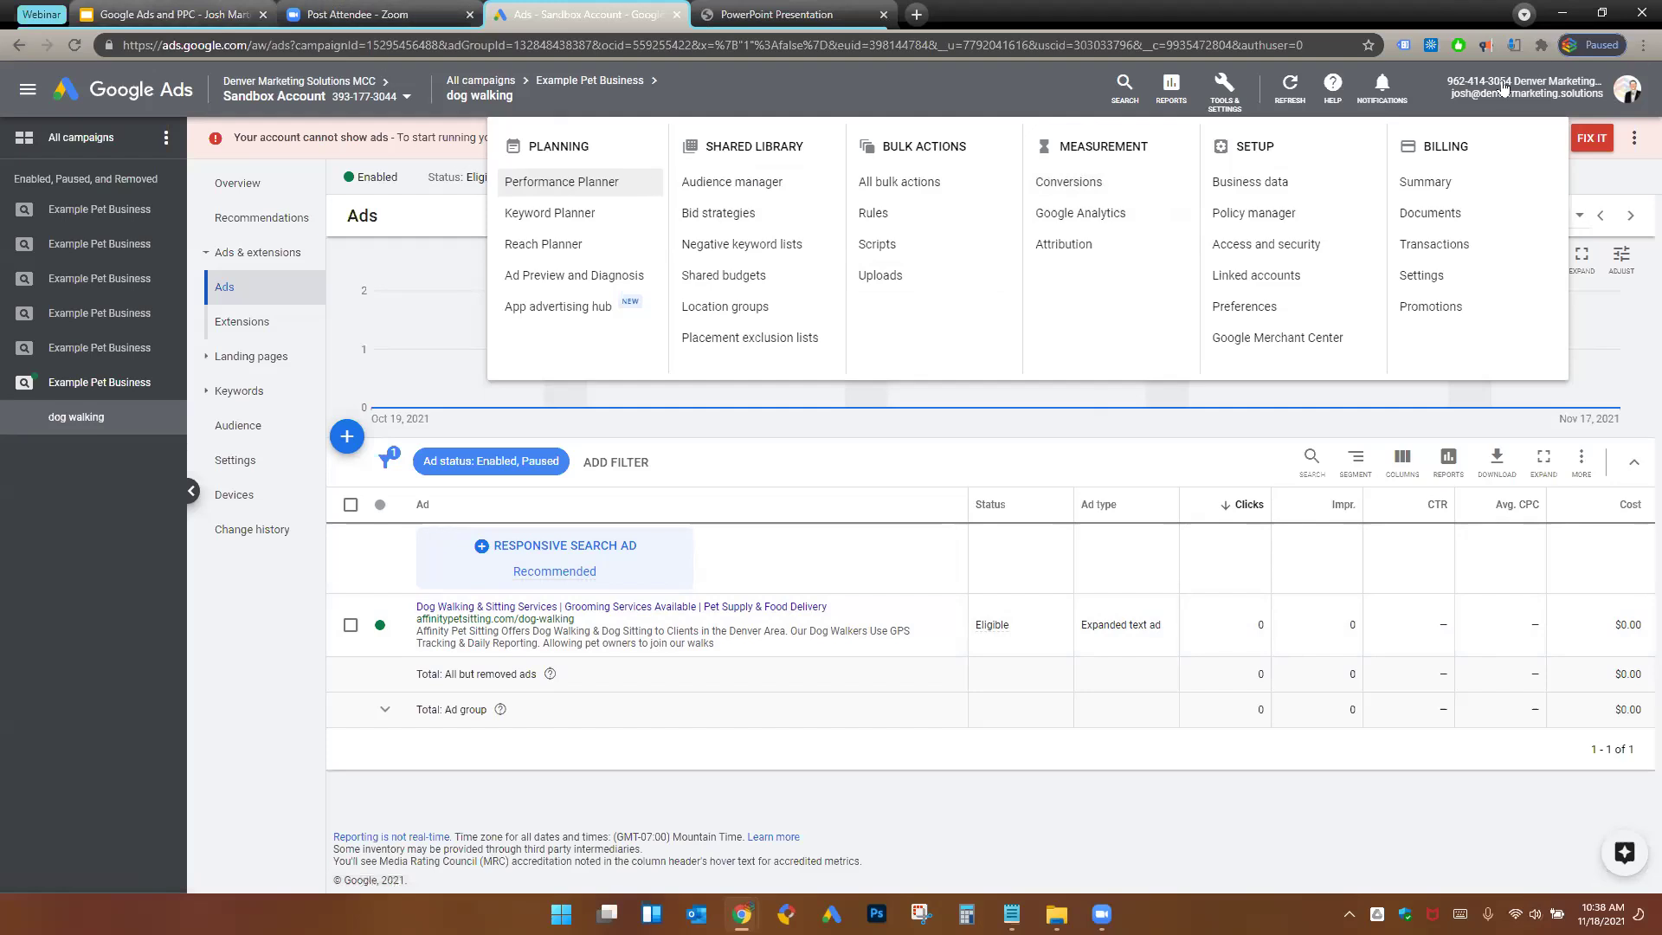
- Present the Google Ads and PPC deck in presenter view at full screen
{"action": "key", "text": "ctrl+1"}
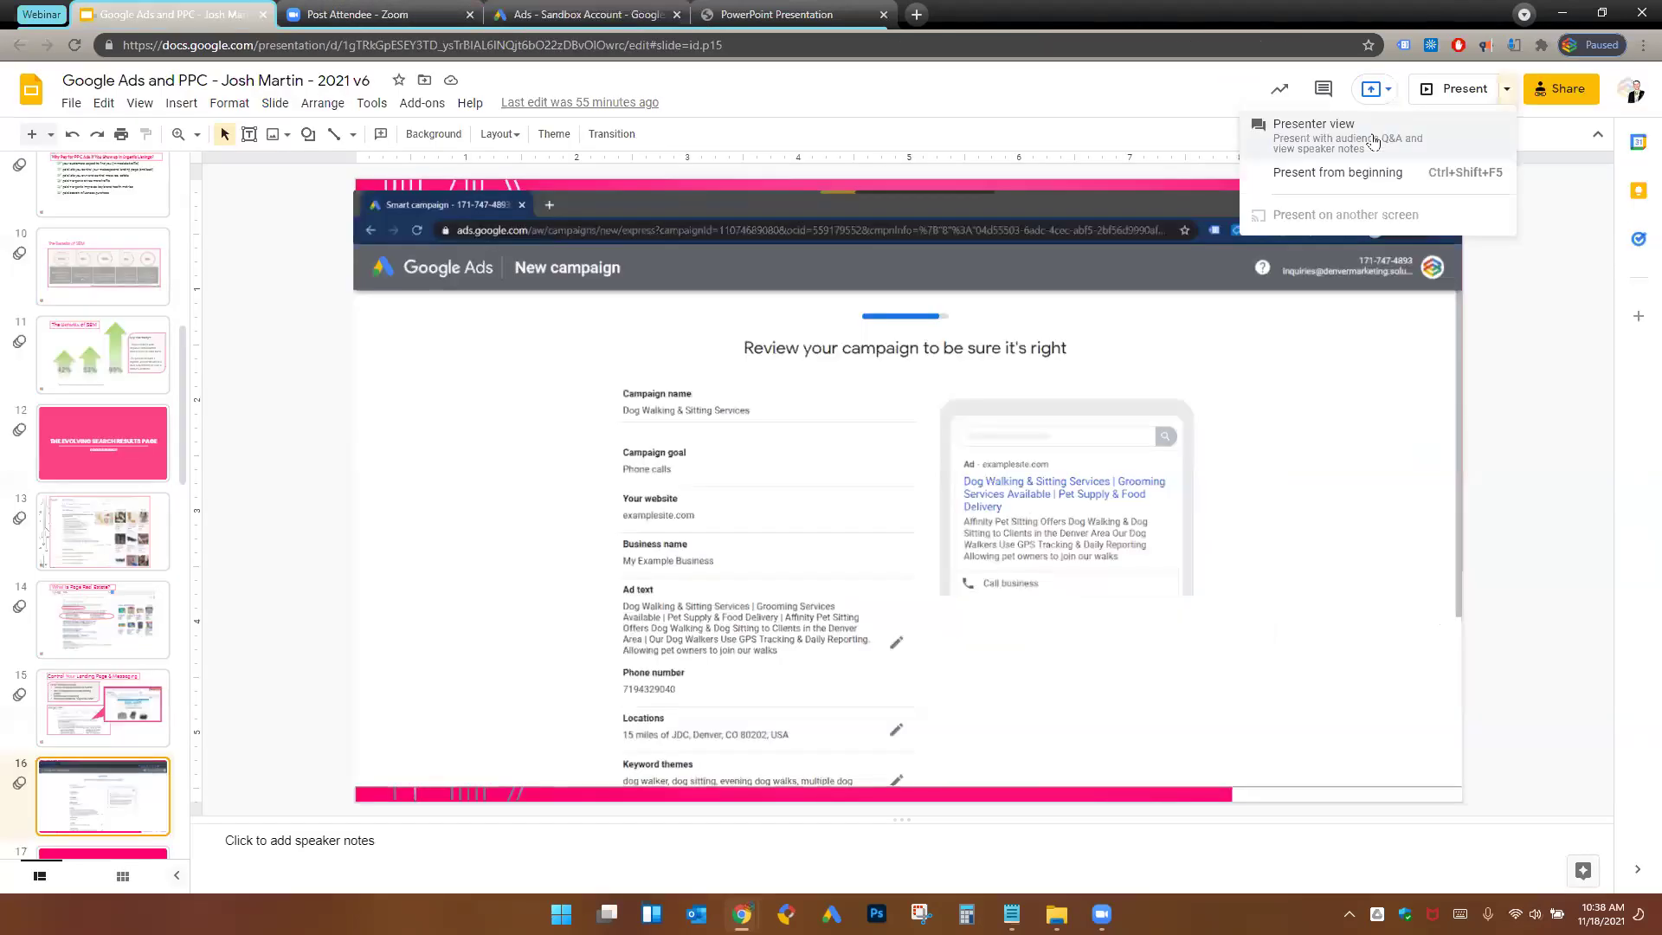
{"action": "key", "text": "alt+Tab"}
{"action": "key", "text": "Escape"}
{"action": "left_click", "coordinate": [1505, 89]}
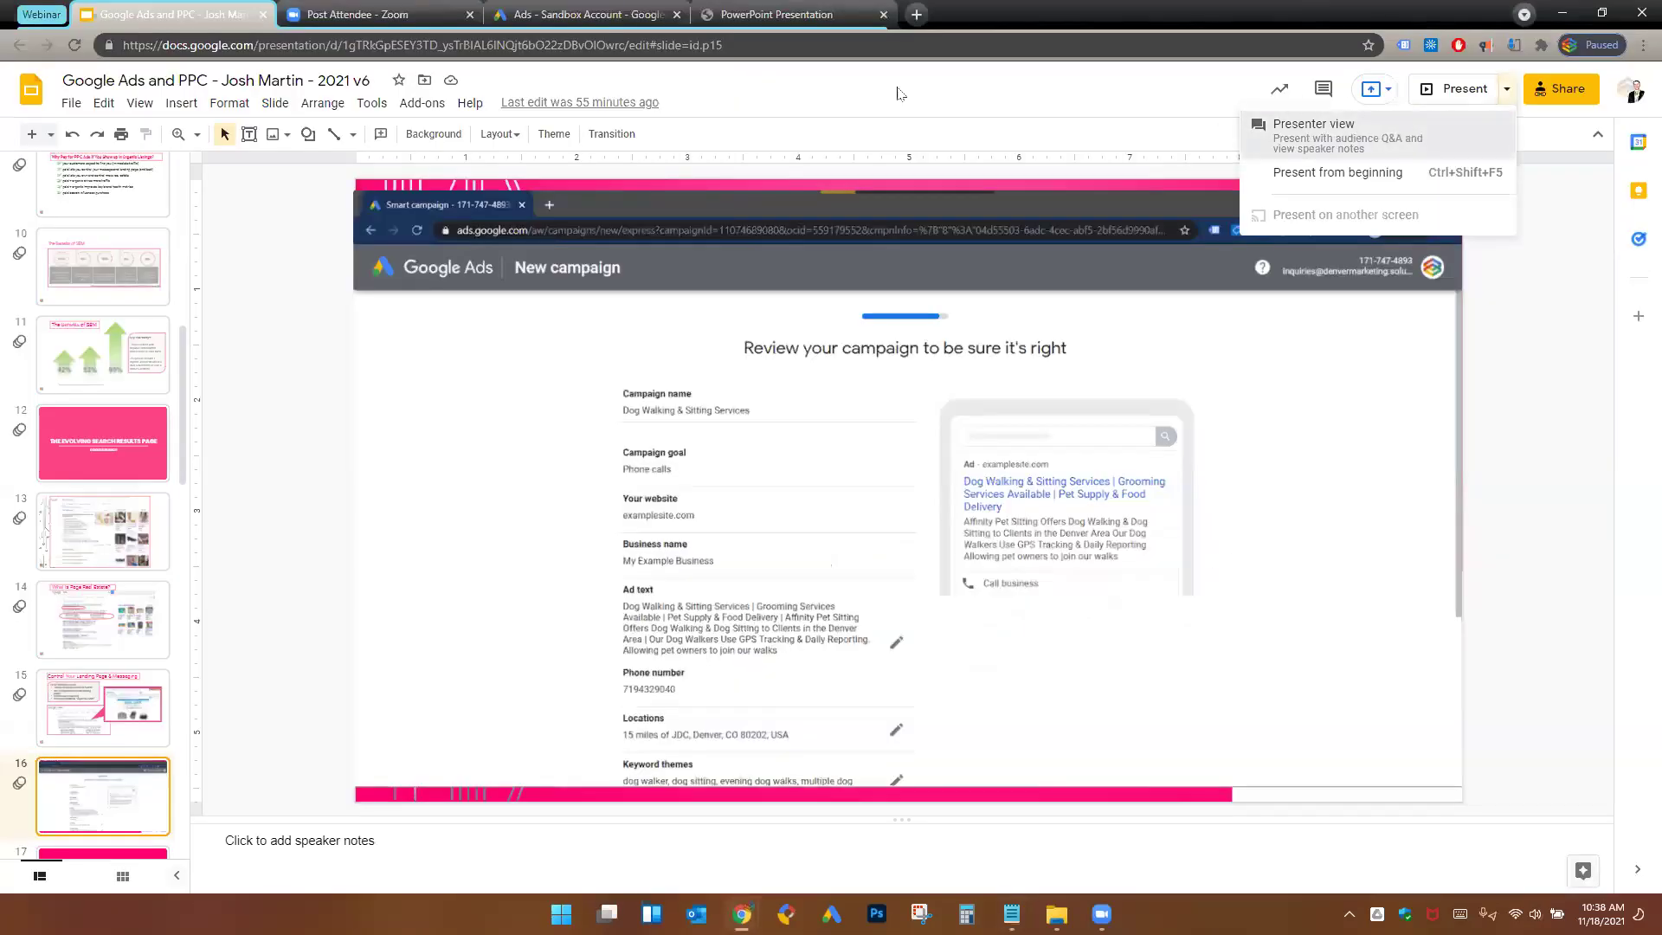
{"action": "left_click", "coordinate": [1290, 123]}
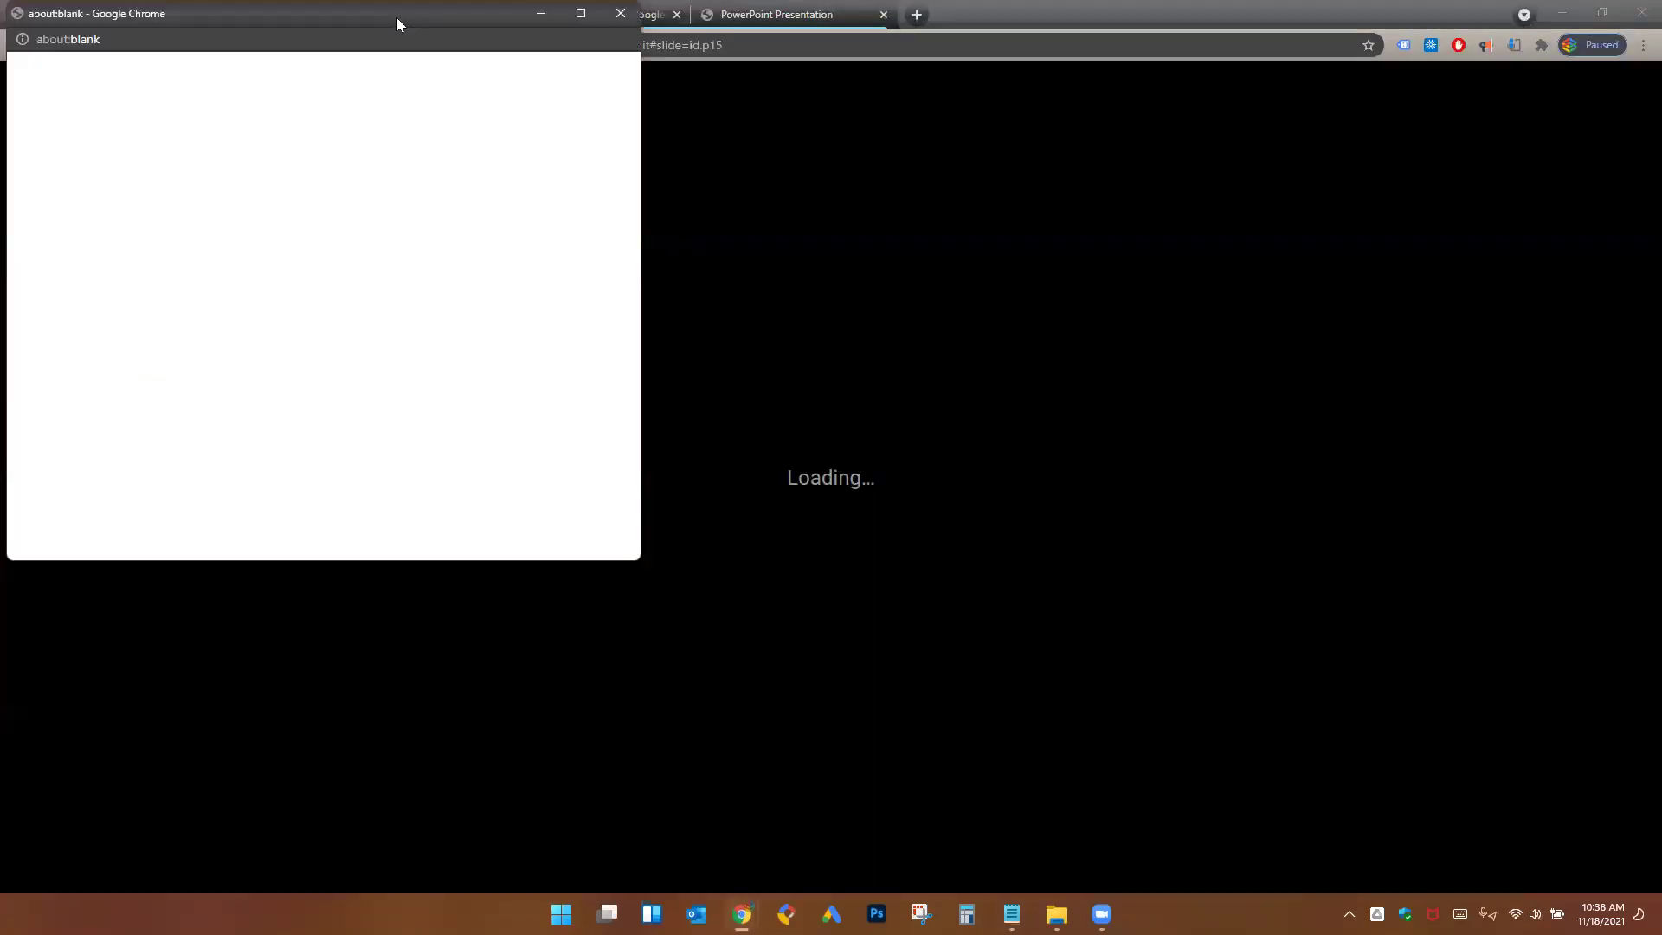
{"action": "left_click", "coordinate": [736, 86]}
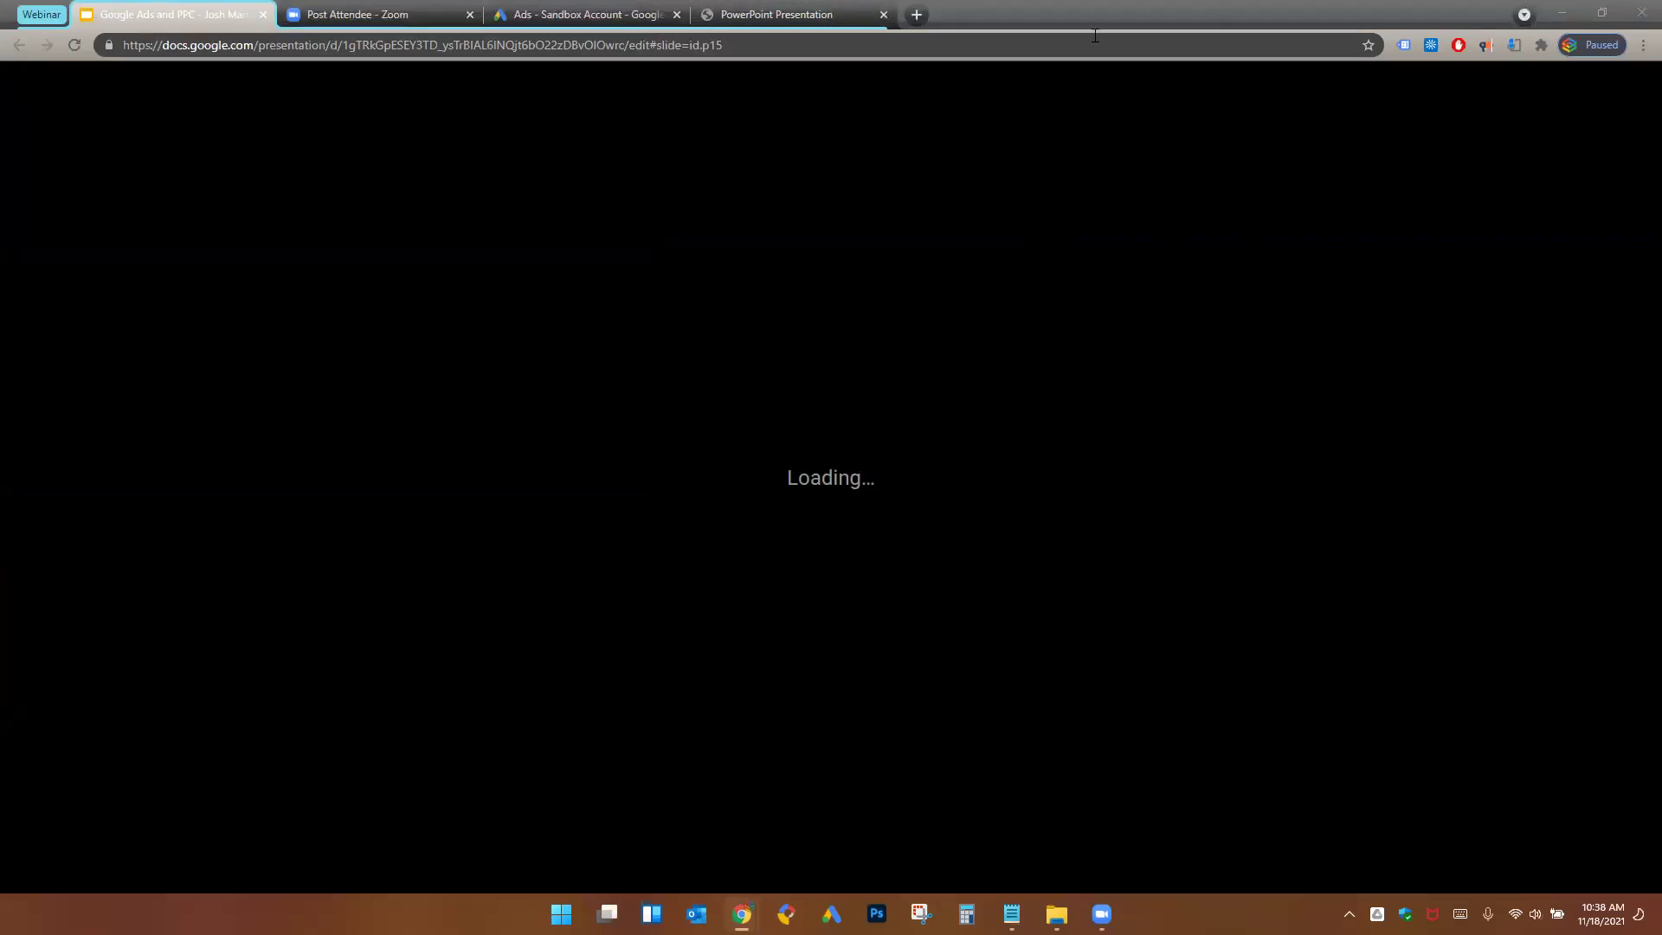
{"action": "left_click", "coordinate": [1092, 5]}
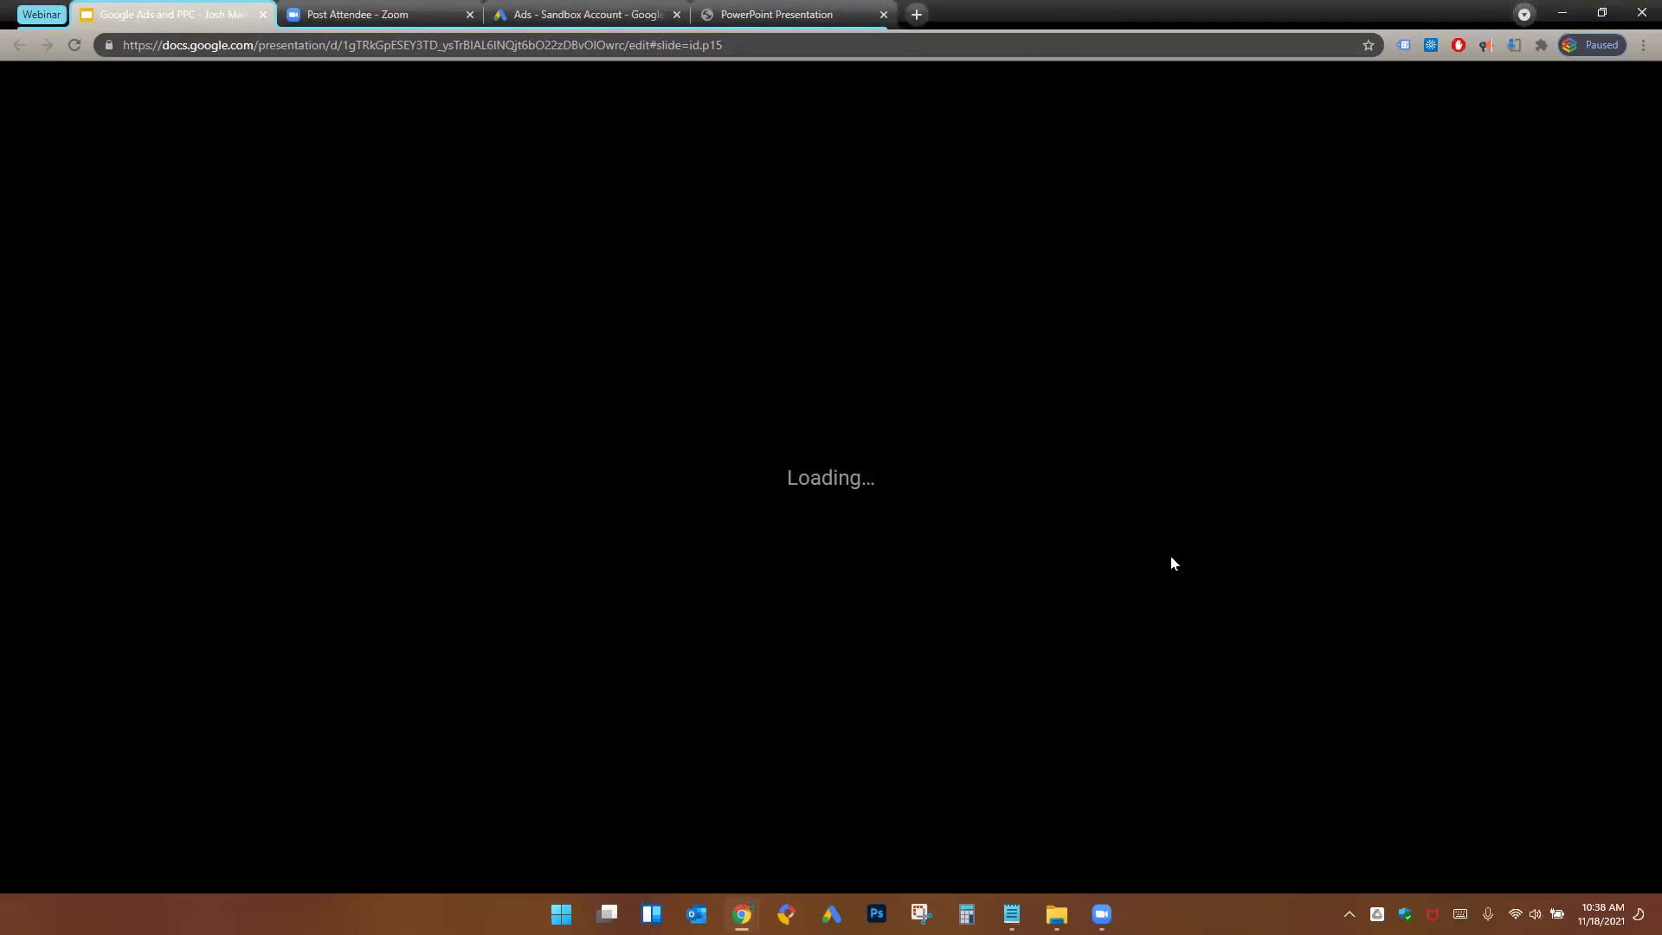
{"action": "key", "text": "F11"}
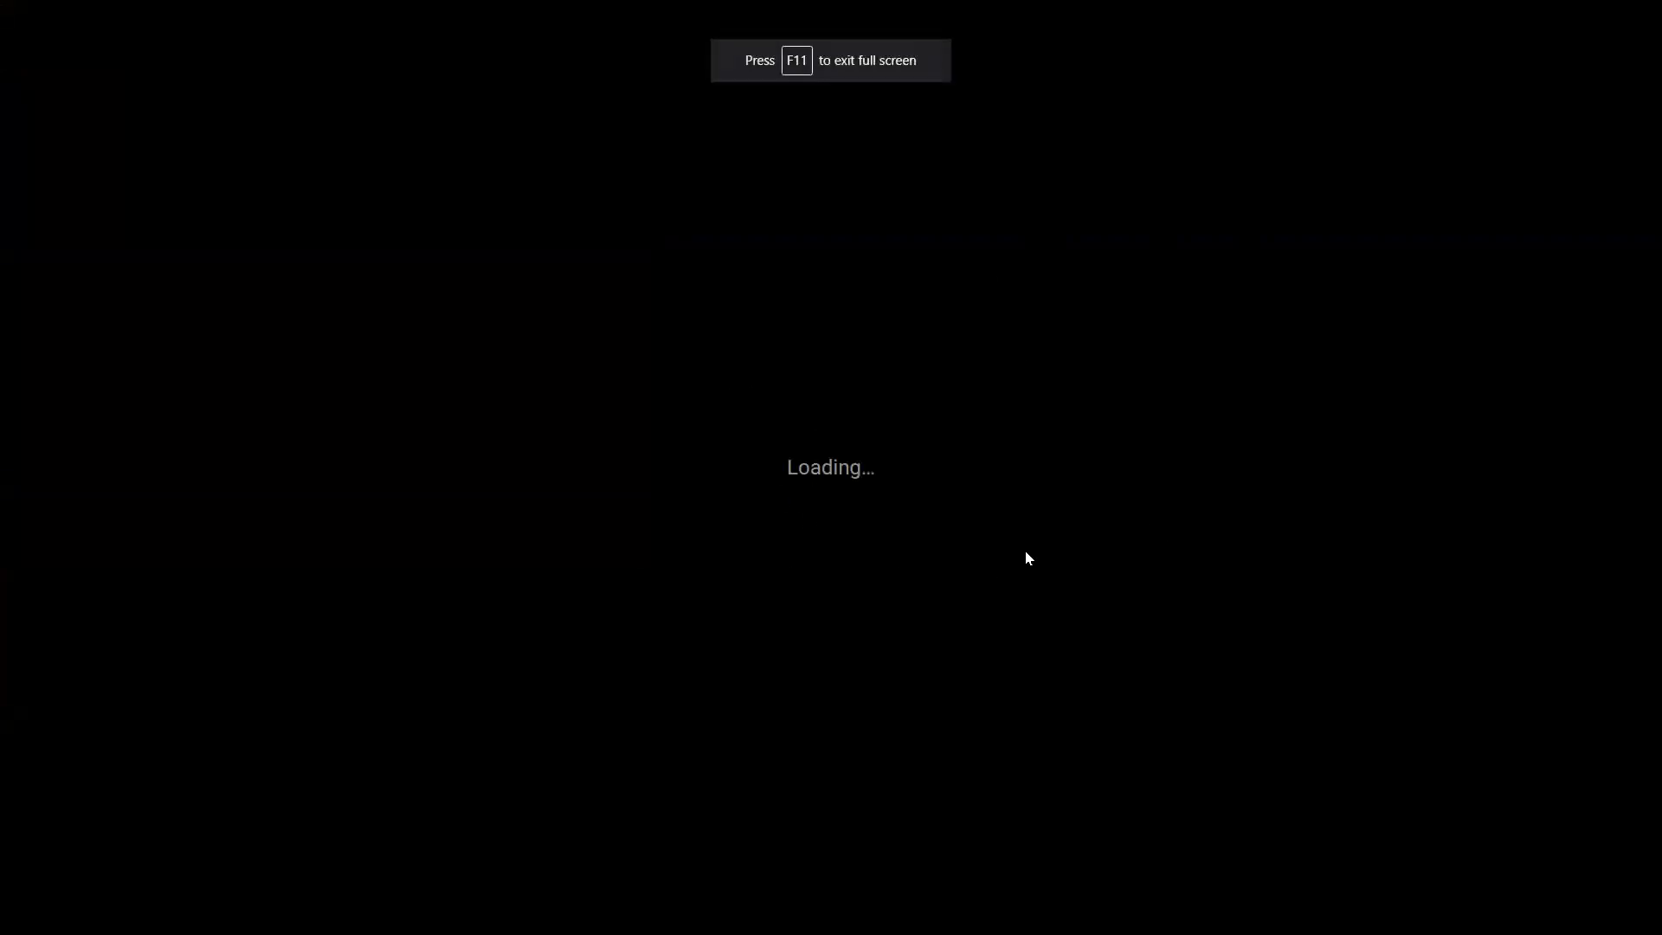